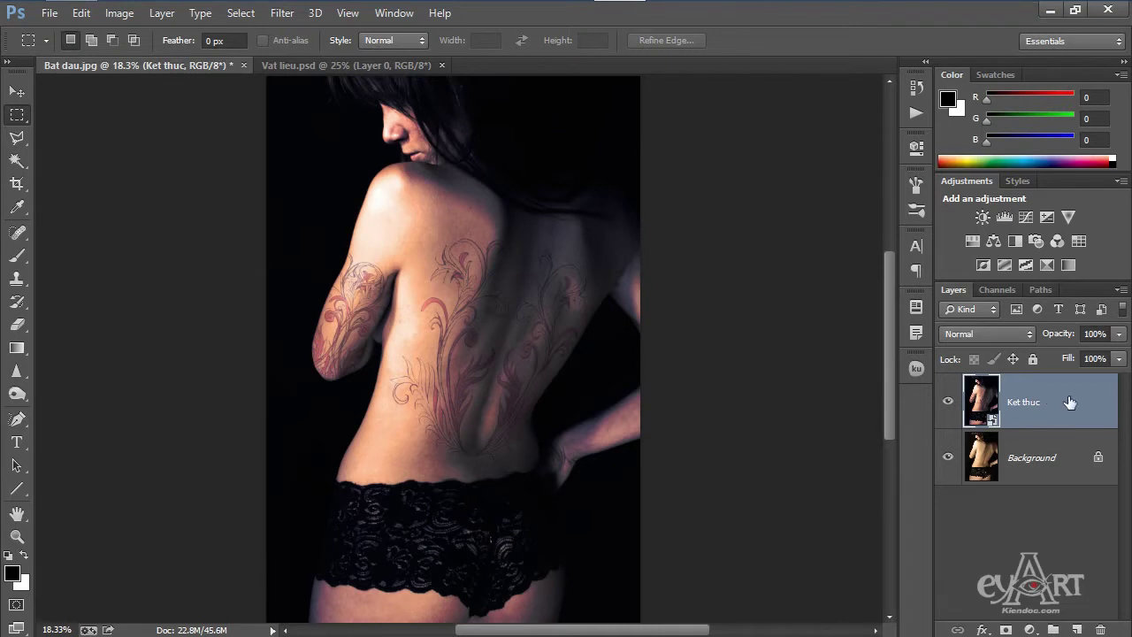
Step: Delete the 'Ket thuc' tattoo result layer, leaving only the untattooed Background photo
left_click_drag(1070, 402, 1100, 628)
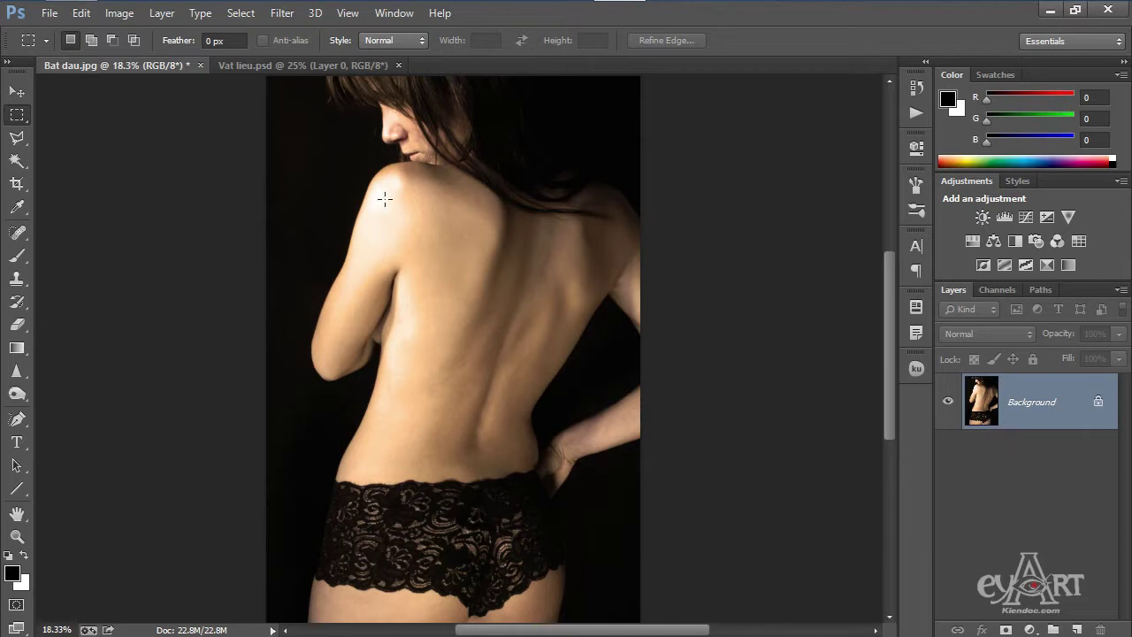
Step: Drag the left ornament from Vat lieu.psd onto the Bat dau.jpg back photo
left_click(300, 67)
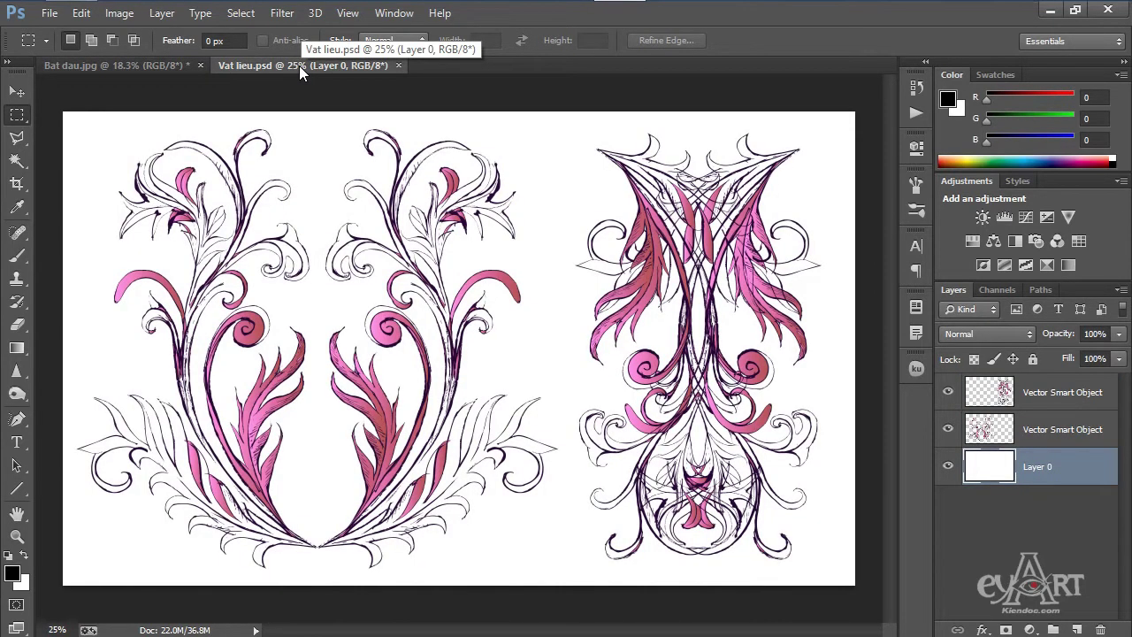
left_click(17, 91)
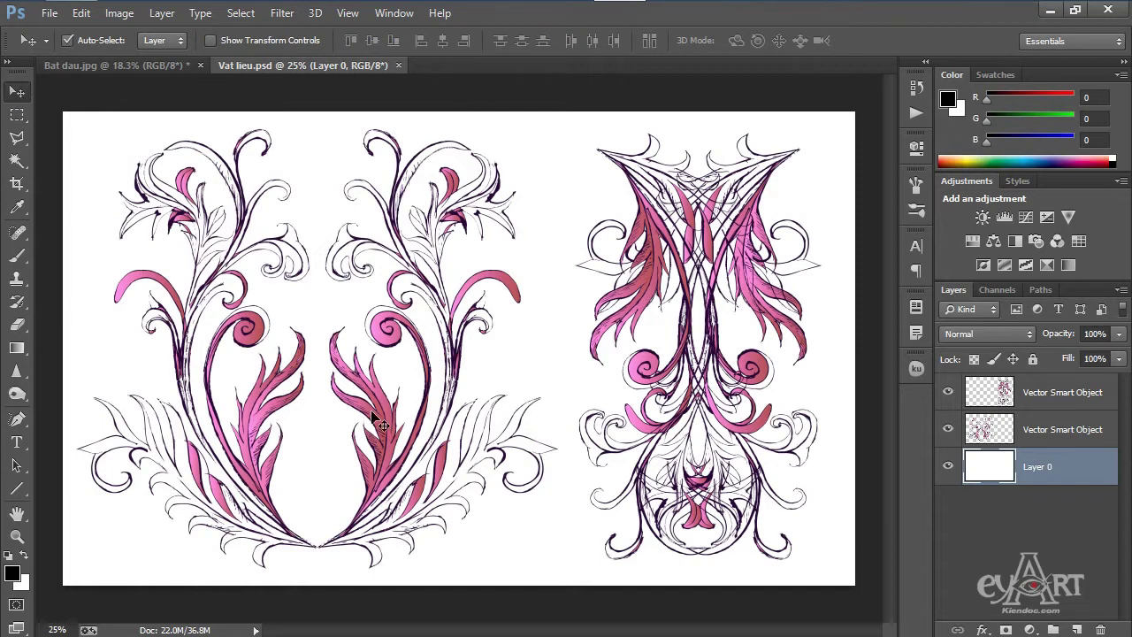
mouse_move(380, 425)
left_mouse_down()
mouse_move(396, 410)
mouse_move(270, 167)
mouse_move(156, 73)
mouse_move(500, 223)
left_mouse_up()
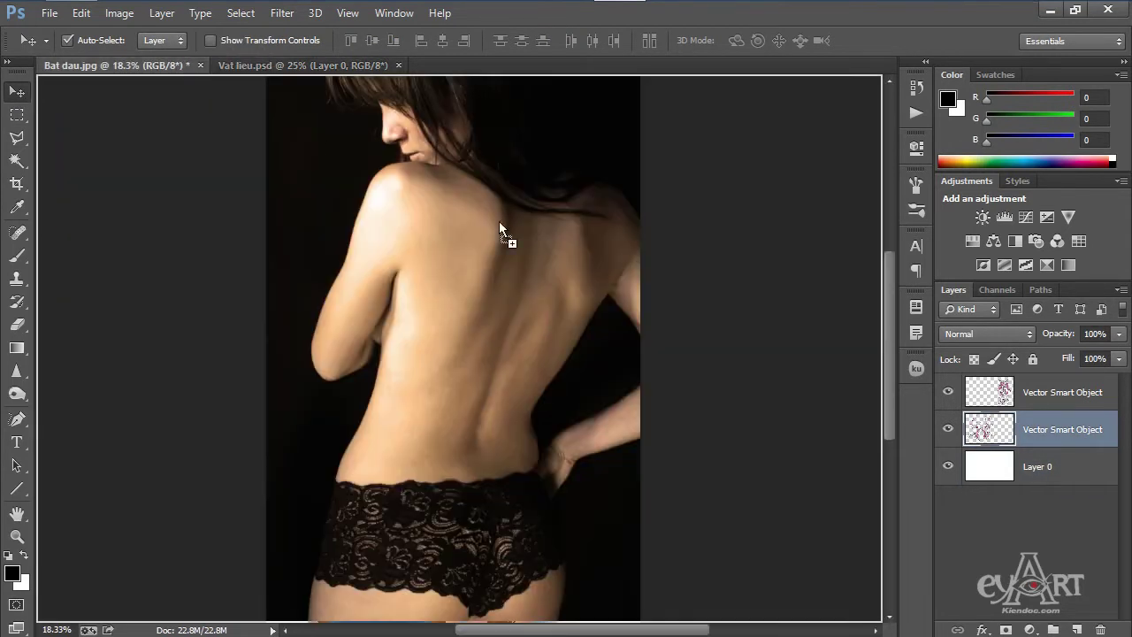
left_click_drag(509, 351, 524, 370)
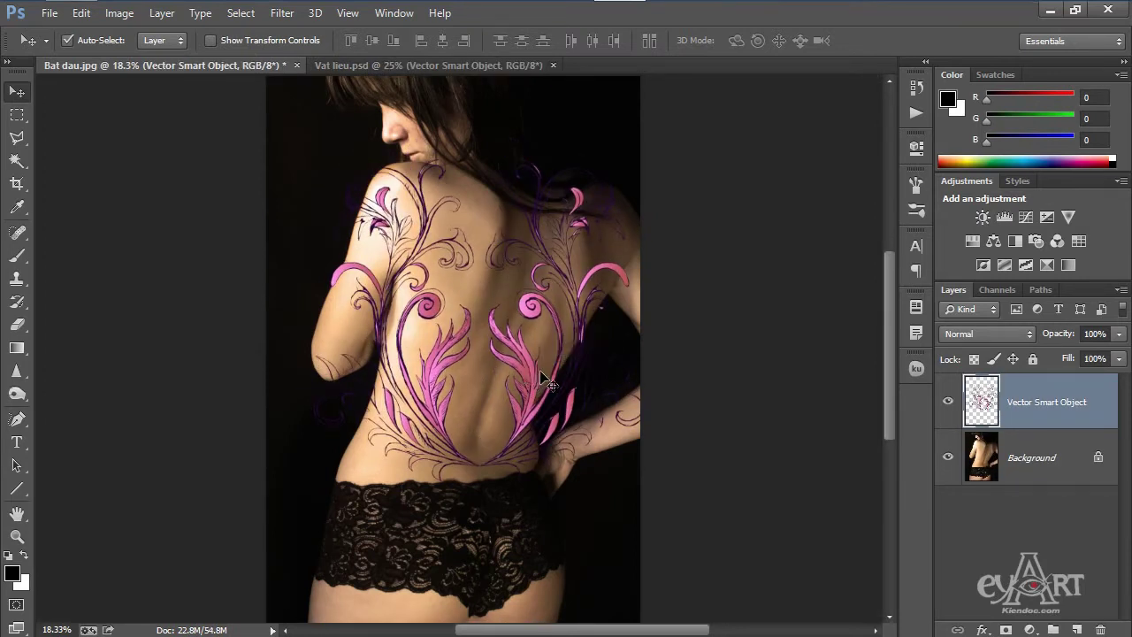
key("ctrl+t")
Step: Scale the ornament to about 83%, shift it right and rotate it about 14.5° clockwise
left_click_drag(661, 158, 619, 234)
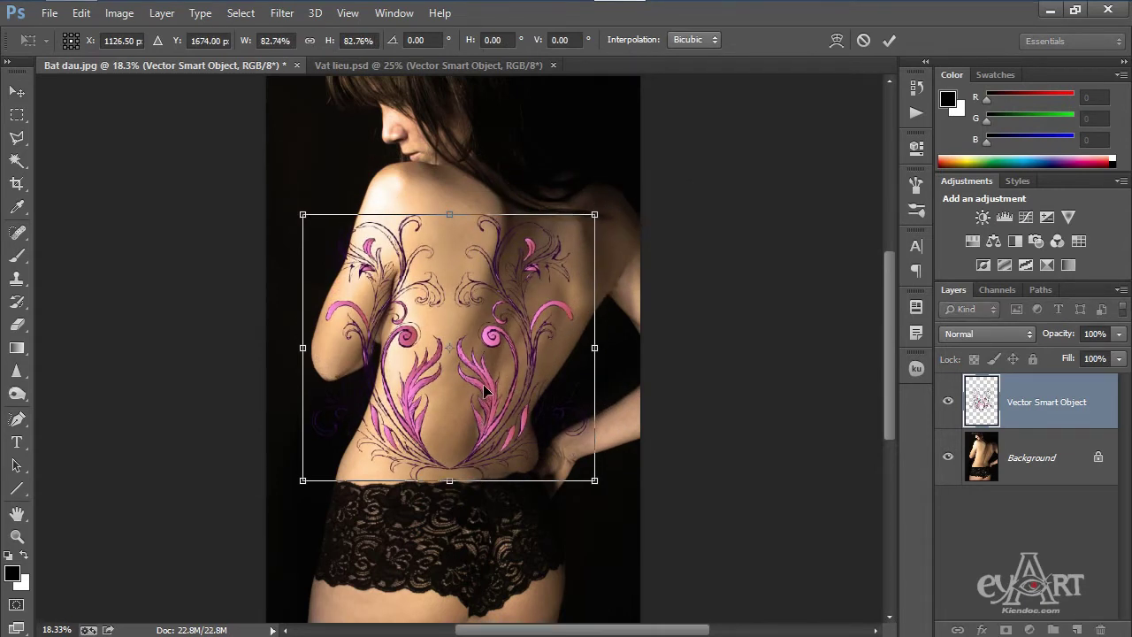
left_click_drag(484, 389, 529, 394)
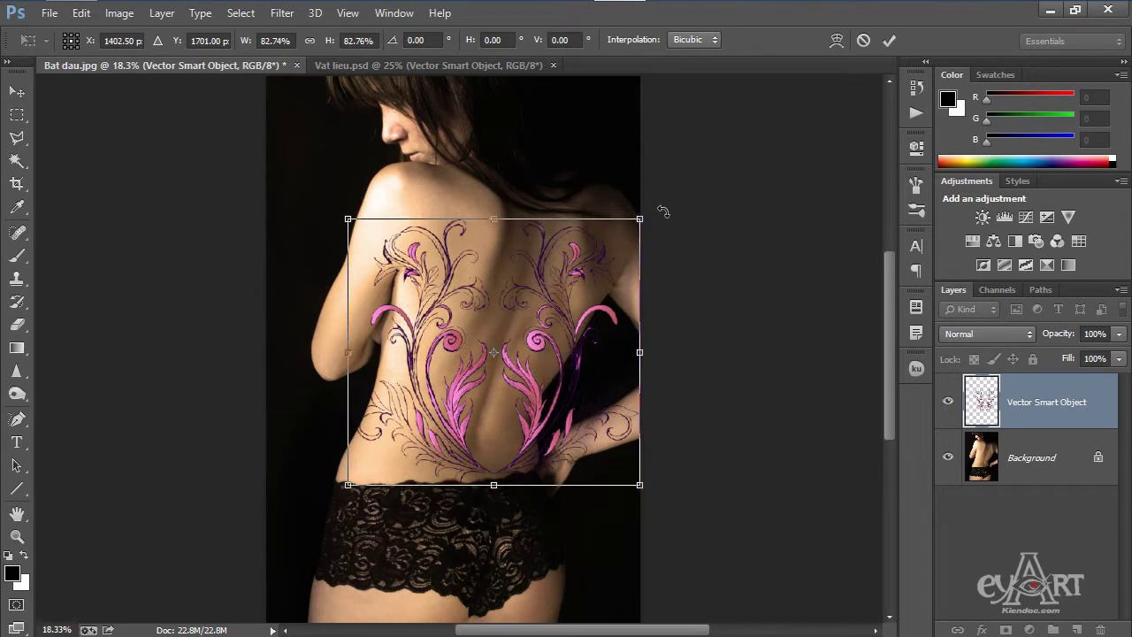
left_click_drag(661, 204, 684, 229)
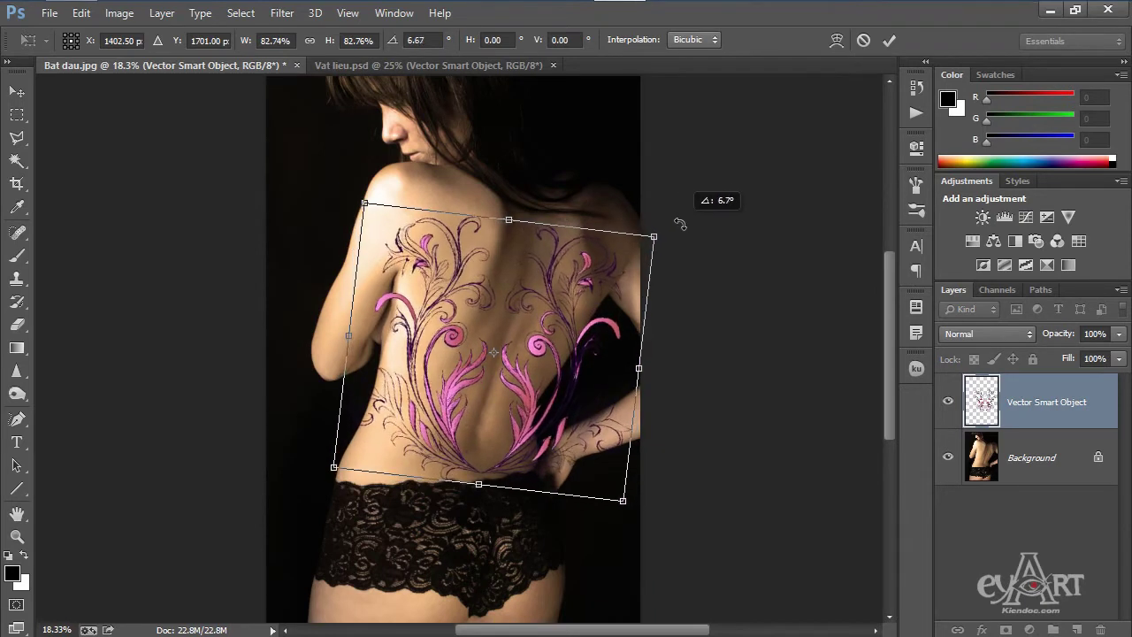
left_click_drag(685, 229, 701, 245)
left_click_drag(527, 403, 536, 402)
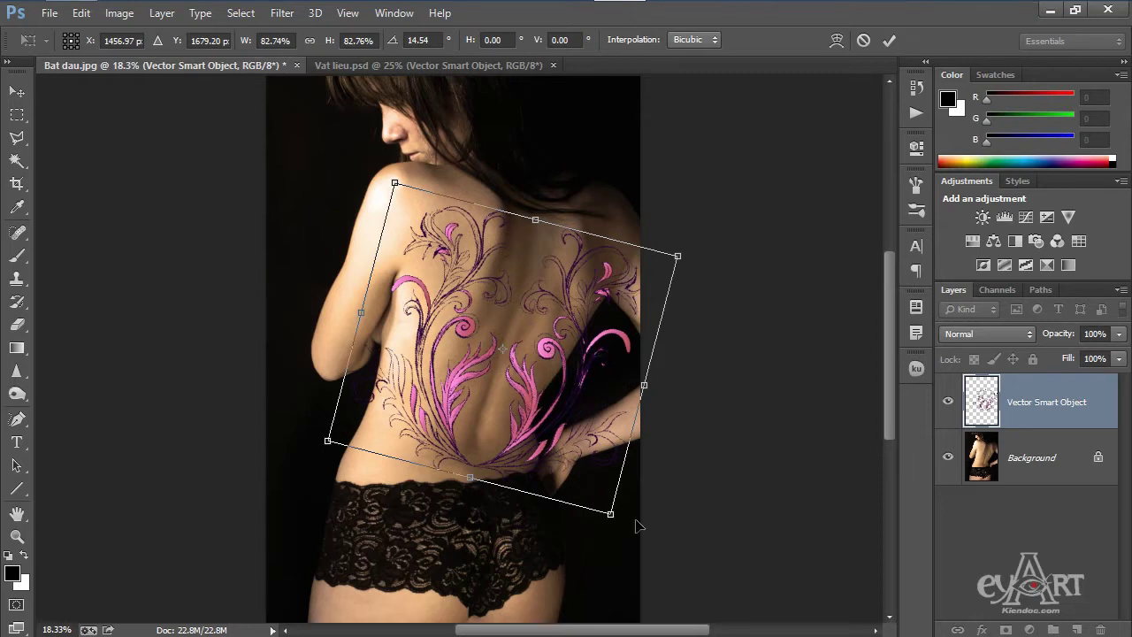
key("Return")
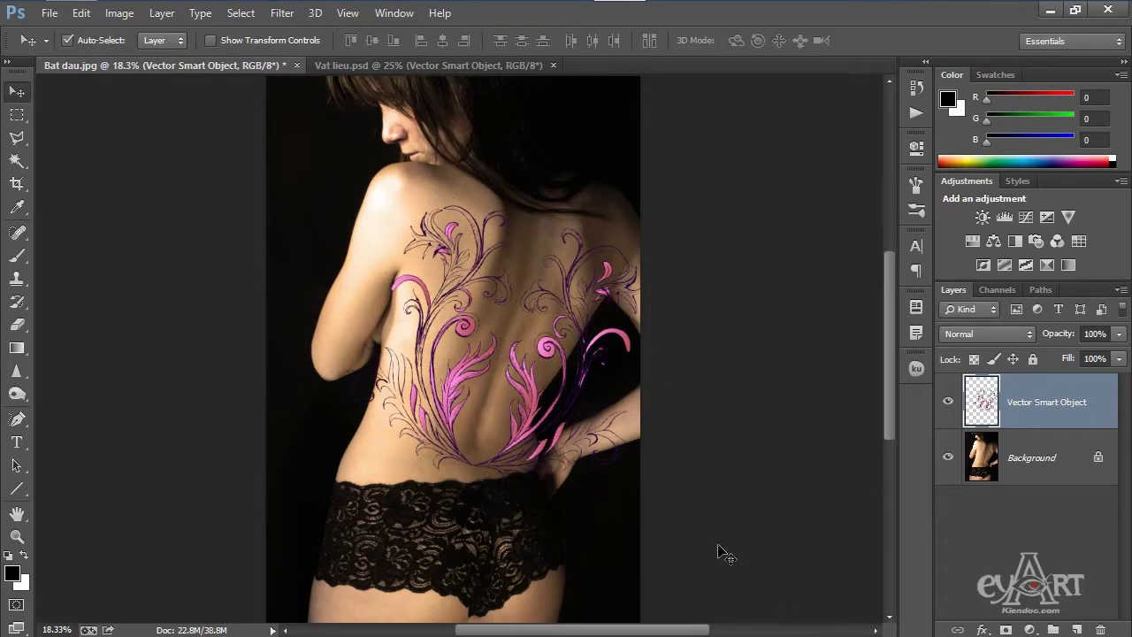
Step: Drag the right ornament from Vat lieu.psd into Bat dau.jpg
left_click(484, 70)
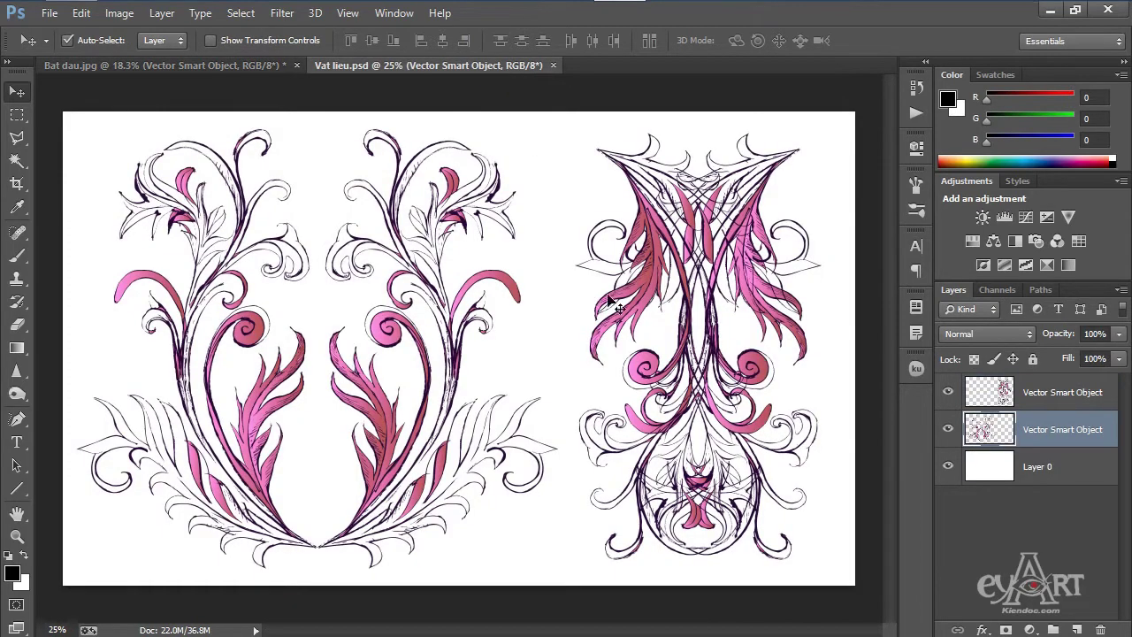
left_click_drag(647, 251, 136, 74)
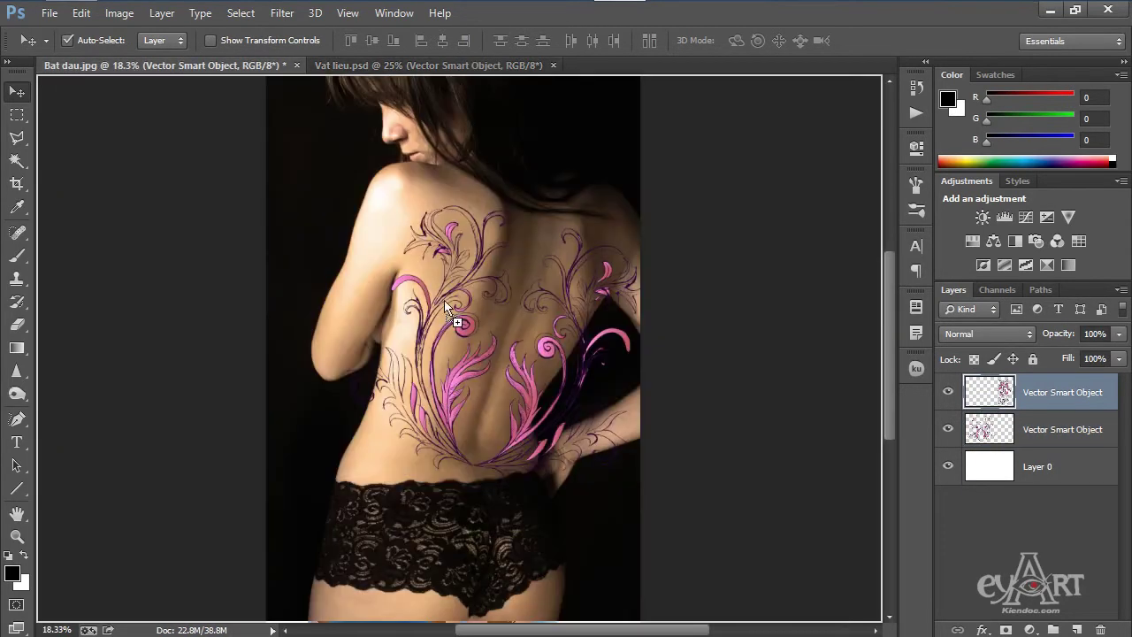
mouse_move(136, 74)
left_mouse_down()
mouse_move(375, 310)
mouse_move(359, 314)
left_mouse_up()
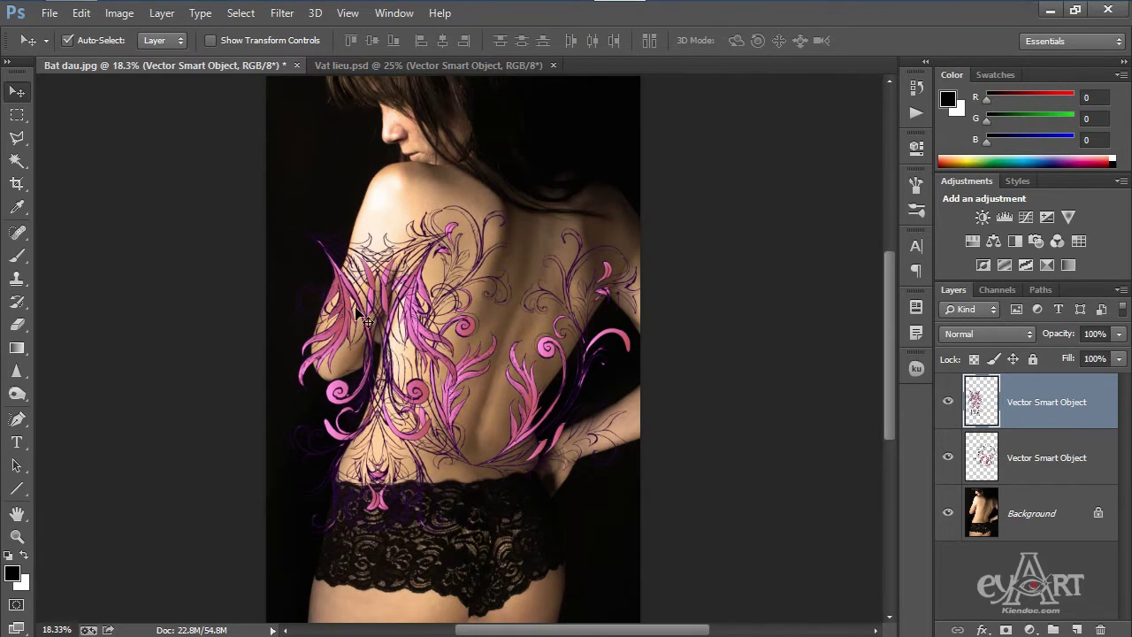
Step: Scale the second ornament to about 39% and flip it vertically
key("ctrl+t")
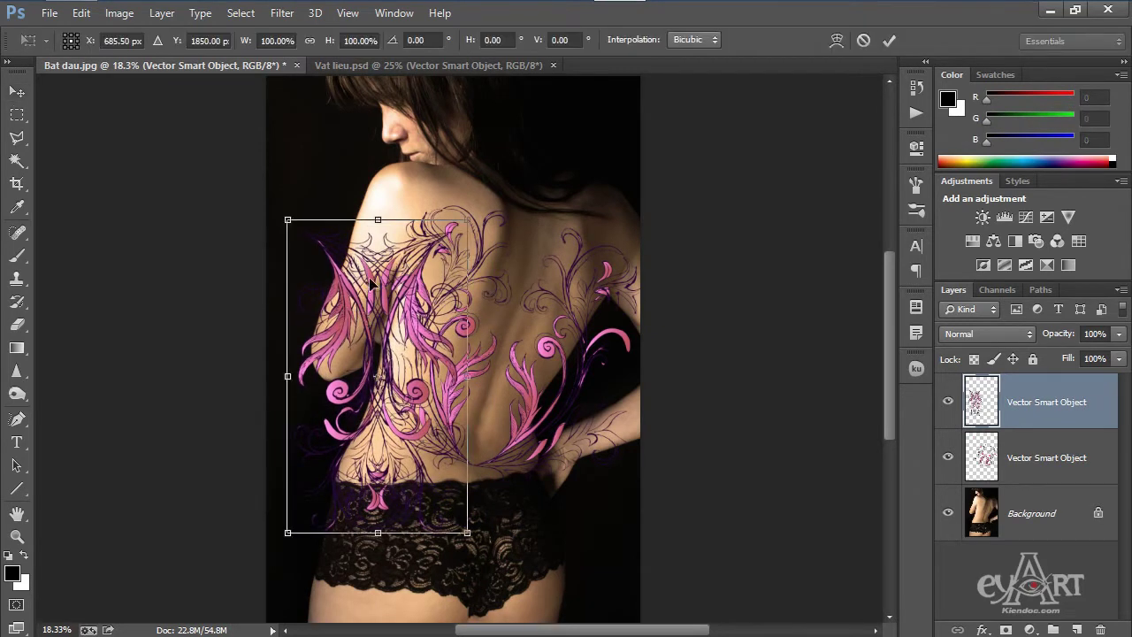
left_click_drag(466, 225, 382, 376)
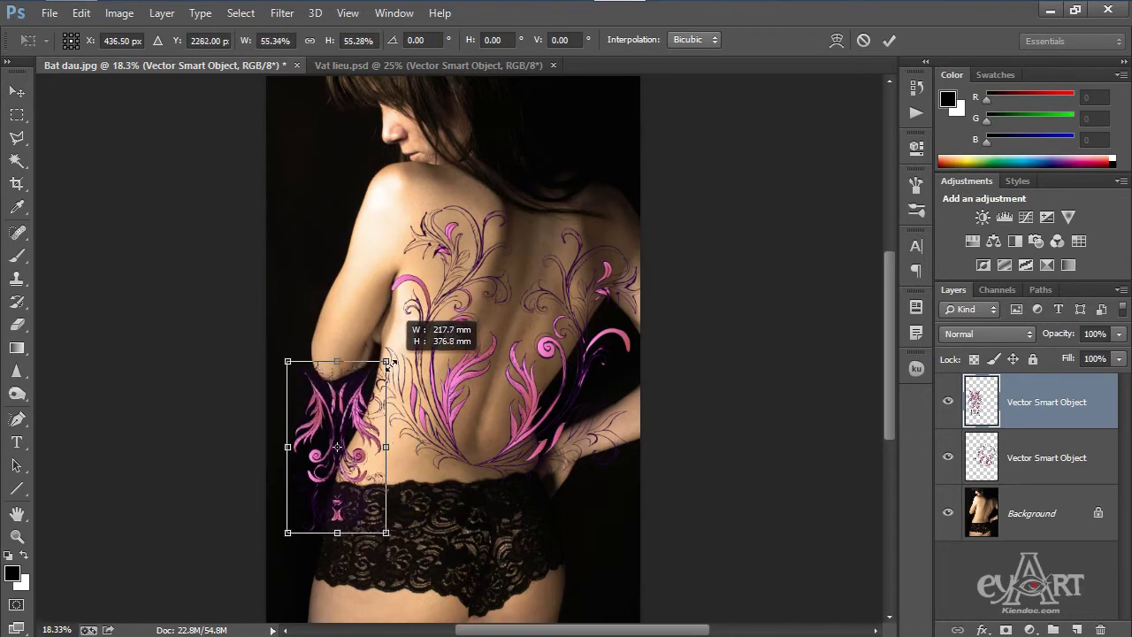
left_click_drag(383, 376, 382, 376)
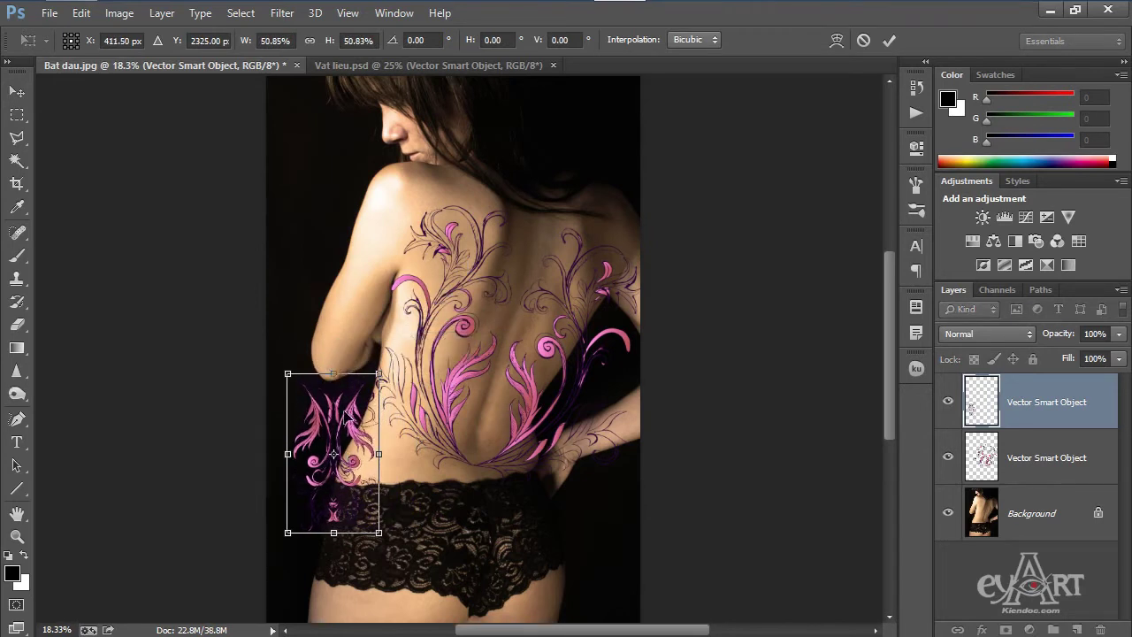
right_click(346, 414)
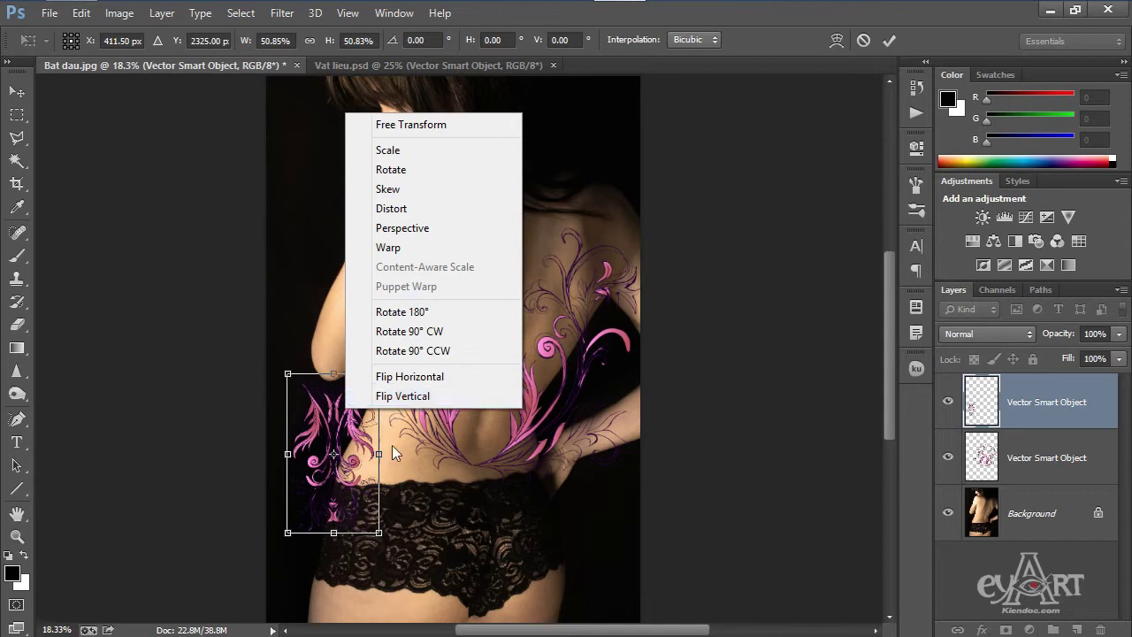
left_click(417, 406)
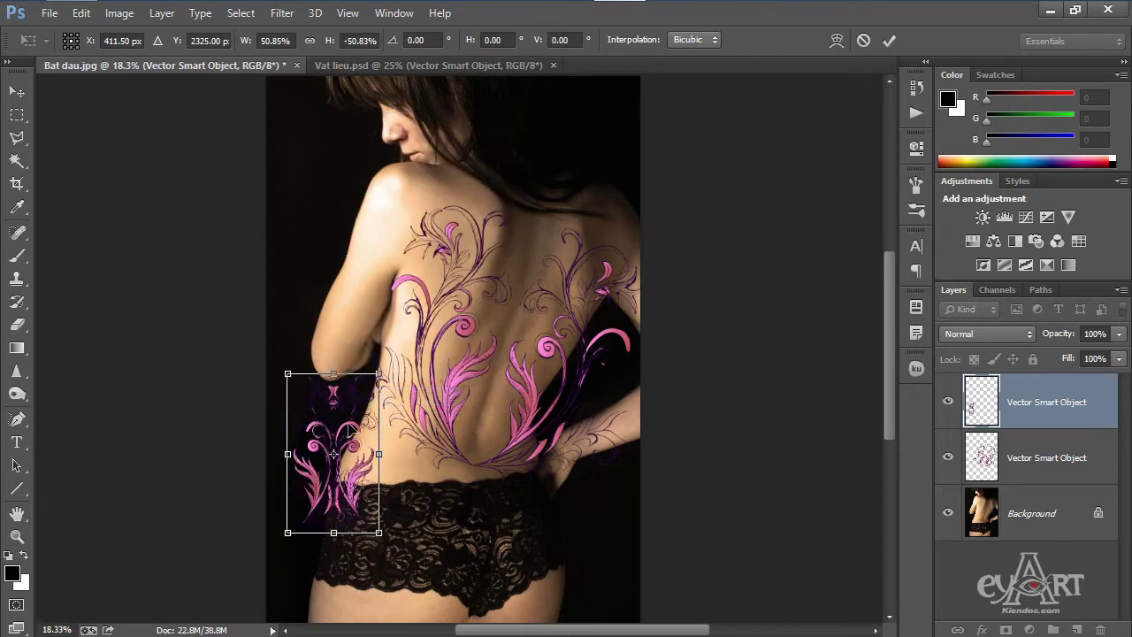
Step: Move the flipped ornament onto the upper arm, rotating and shrinking it to fit
left_click_drag(351, 431, 363, 289)
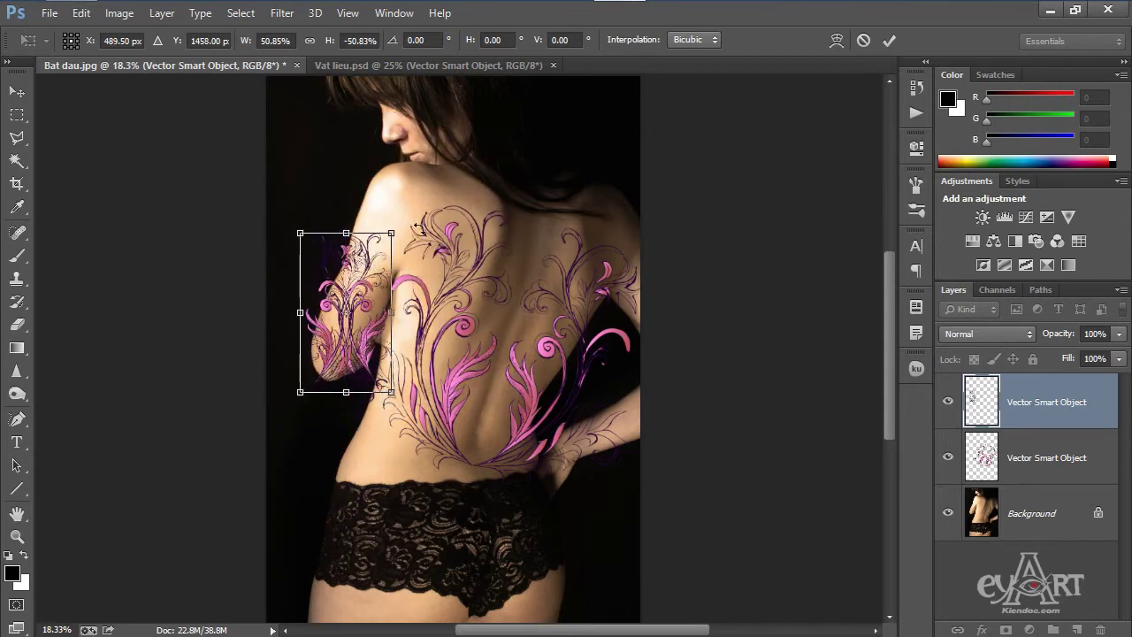
left_click_drag(418, 227, 440, 248)
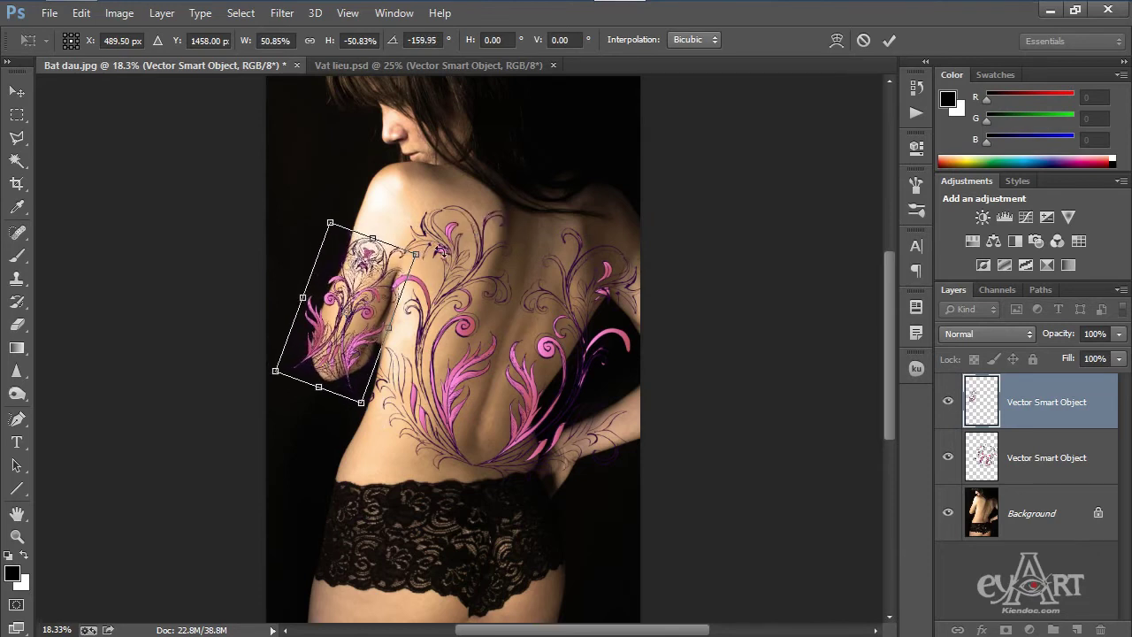
left_click_drag(416, 255, 393, 283)
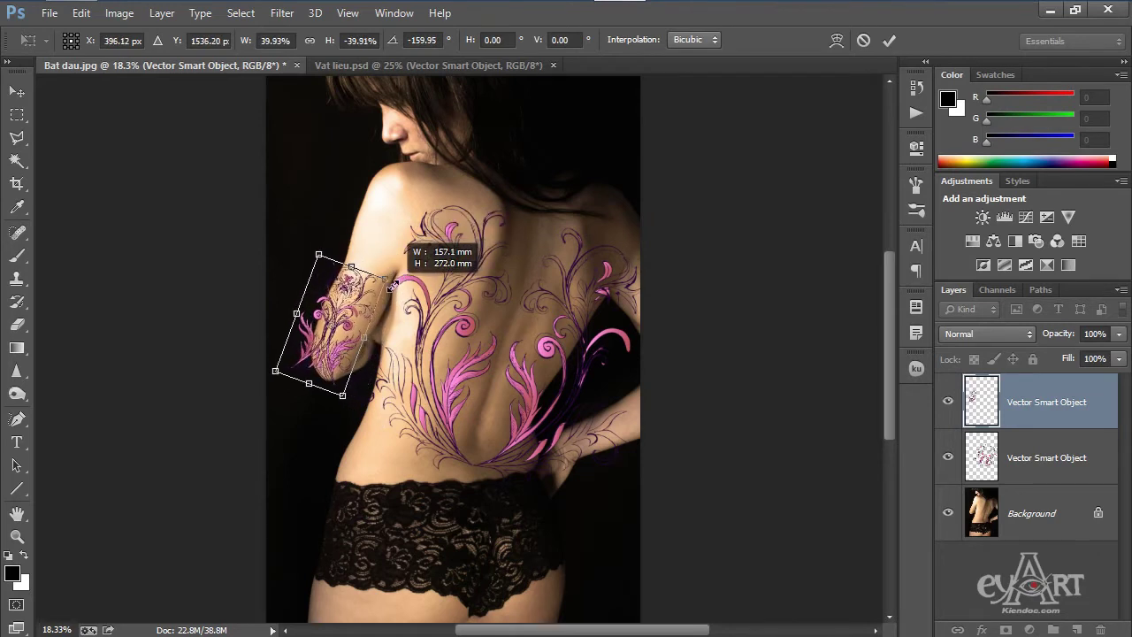
left_click_drag(352, 320, 358, 330)
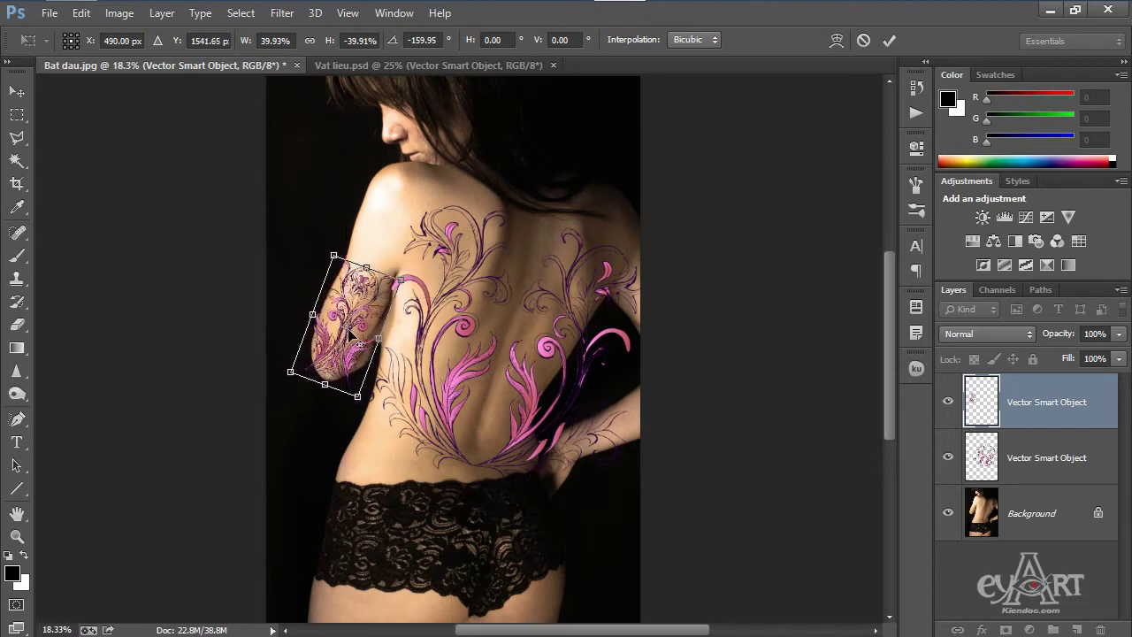
scroll(330, 350, "up", 5)
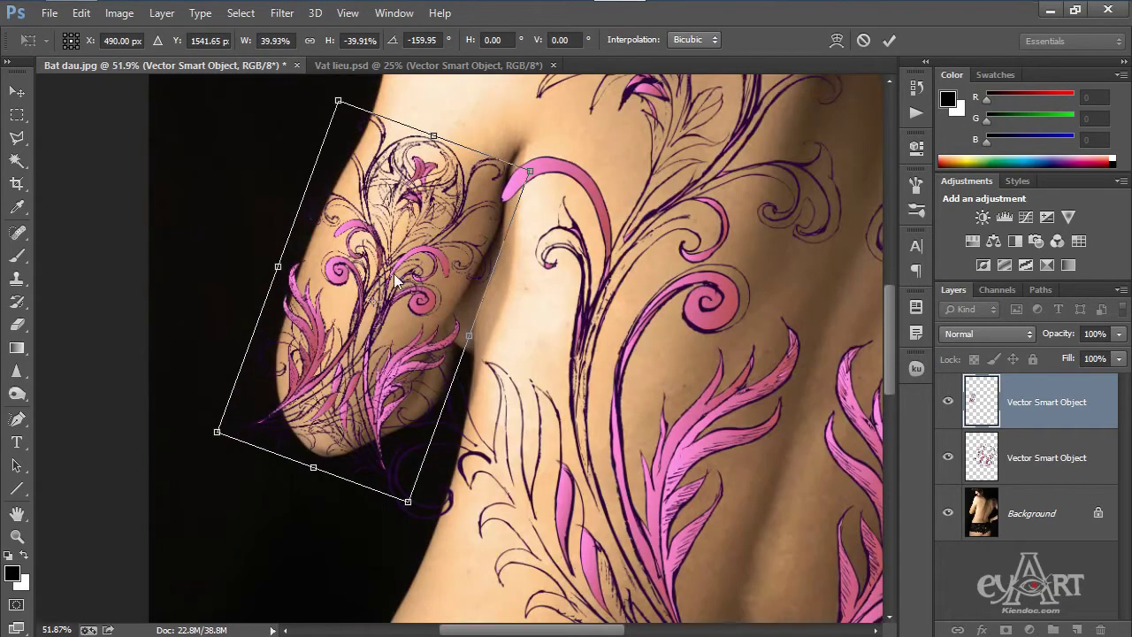
mouse_move(348, 284)
left_mouse_down()
mouse_move(332, 281)
mouse_move(348, 260)
left_mouse_up()
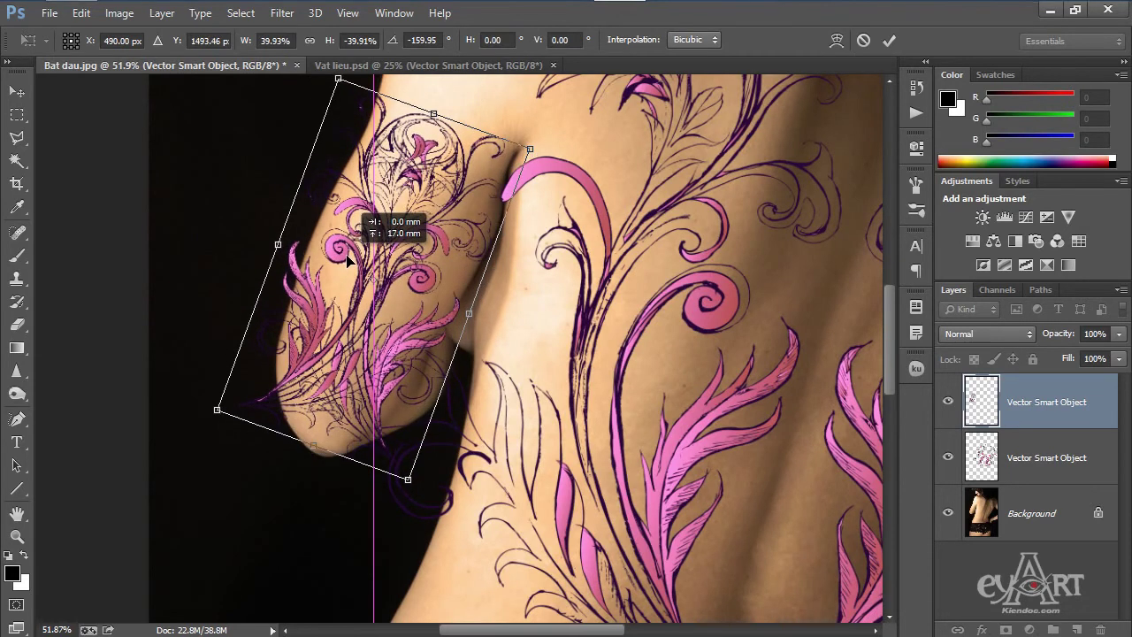
left_click_drag(348, 259, 348, 259)
Step: Fine-tune the arm ornament's size and position, then commit the transform
left_click_drag(527, 152, 522, 155)
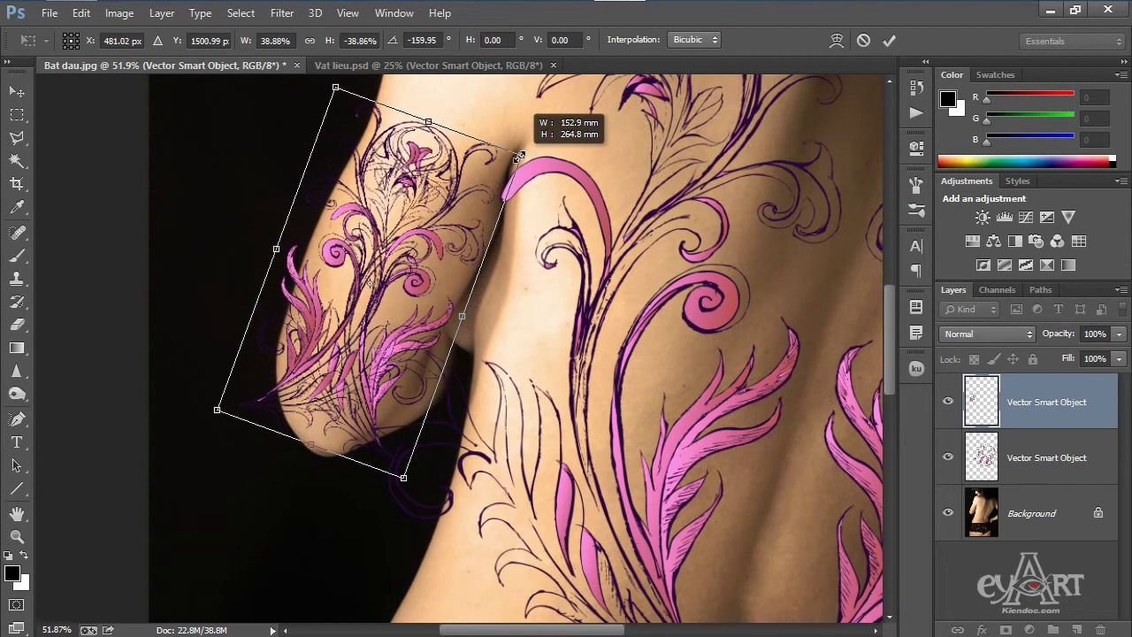
left_click_drag(386, 256, 392, 255)
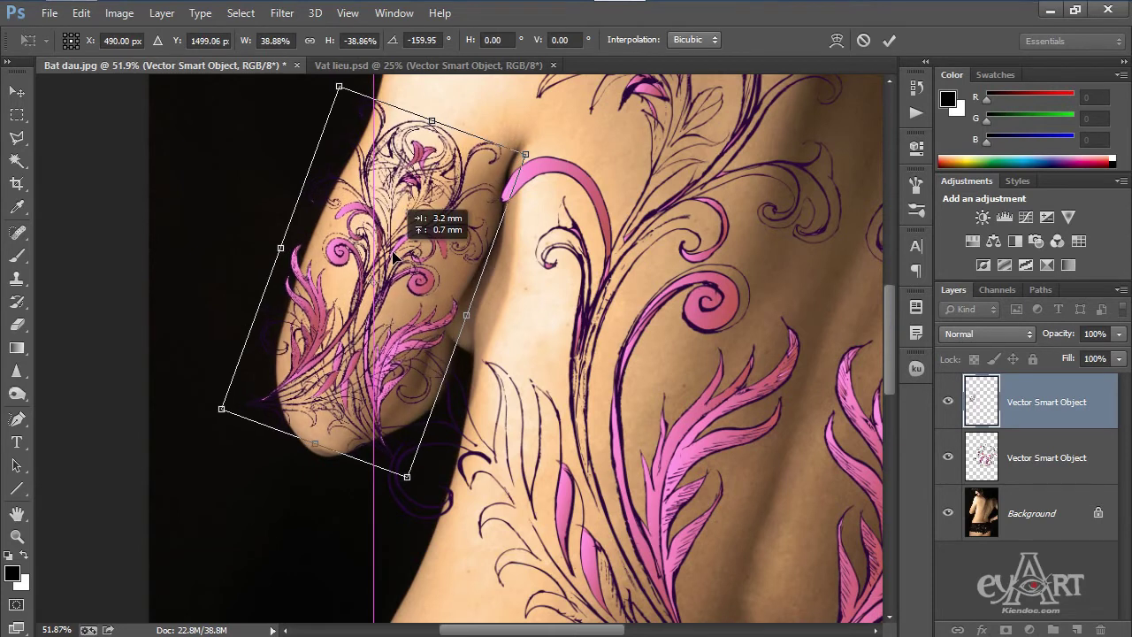
scroll(398, 258, "down", 2)
key("alt+space")
key("Escape")
key("Return")
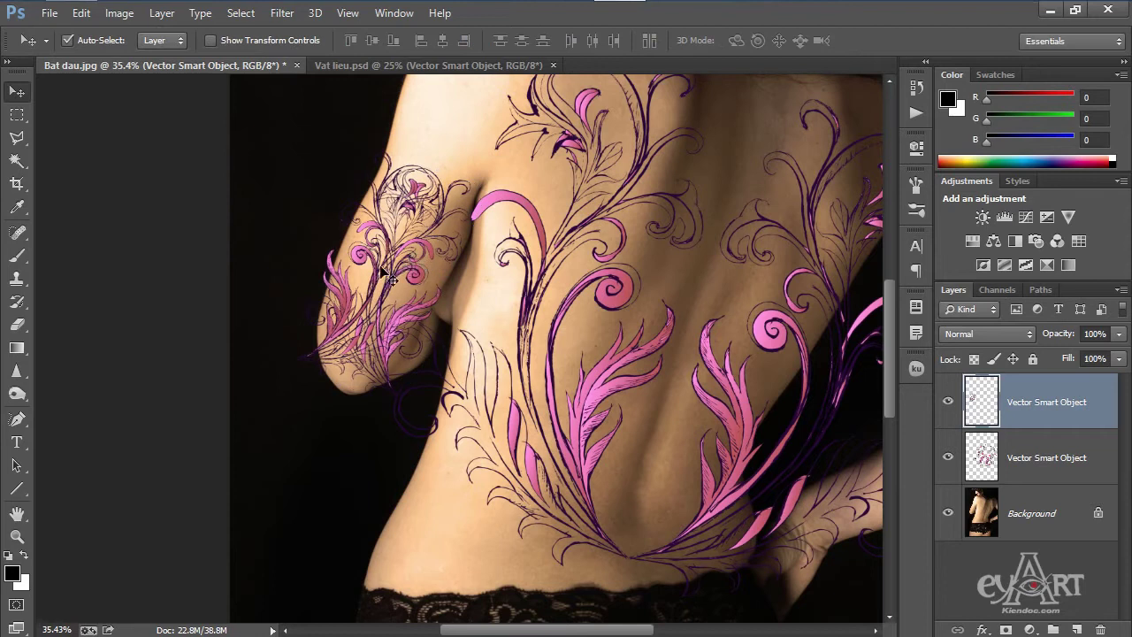
scroll(387, 276, "down", 2)
left_click(550, 363)
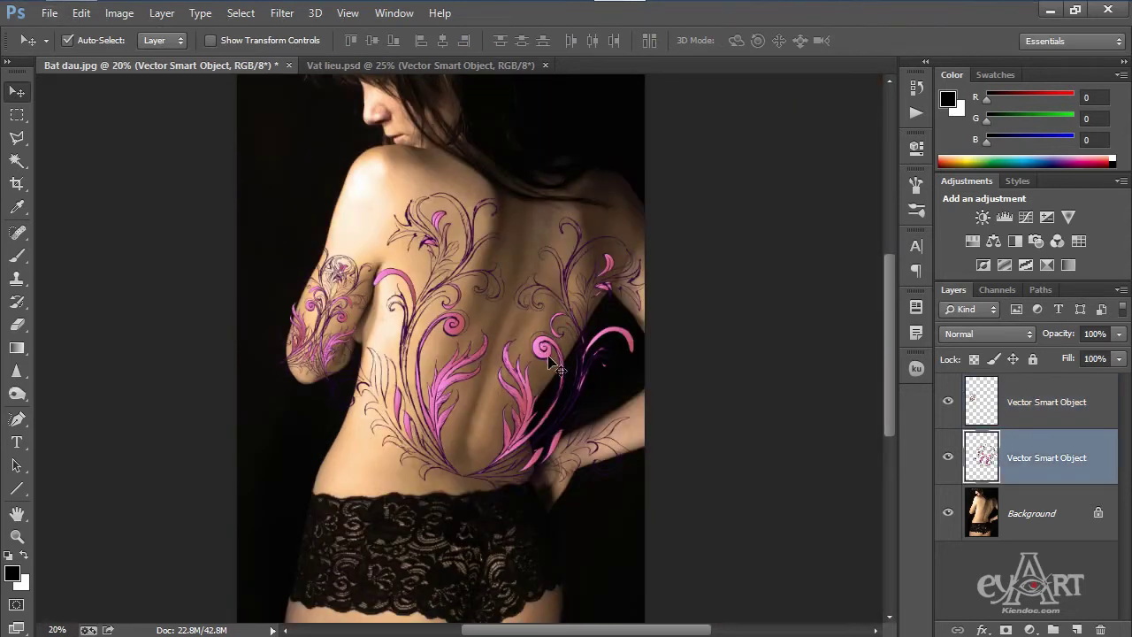
key("ctrl+t")
left_click_drag(649, 191, 640, 200)
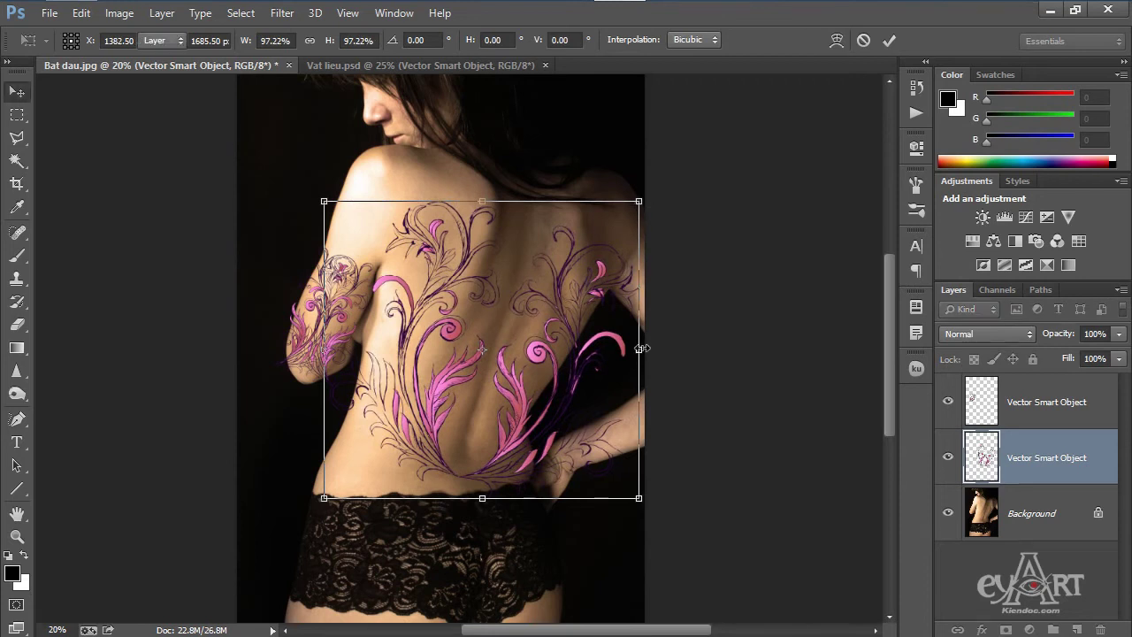
key("Return")
left_click_drag(518, 430, 522, 428)
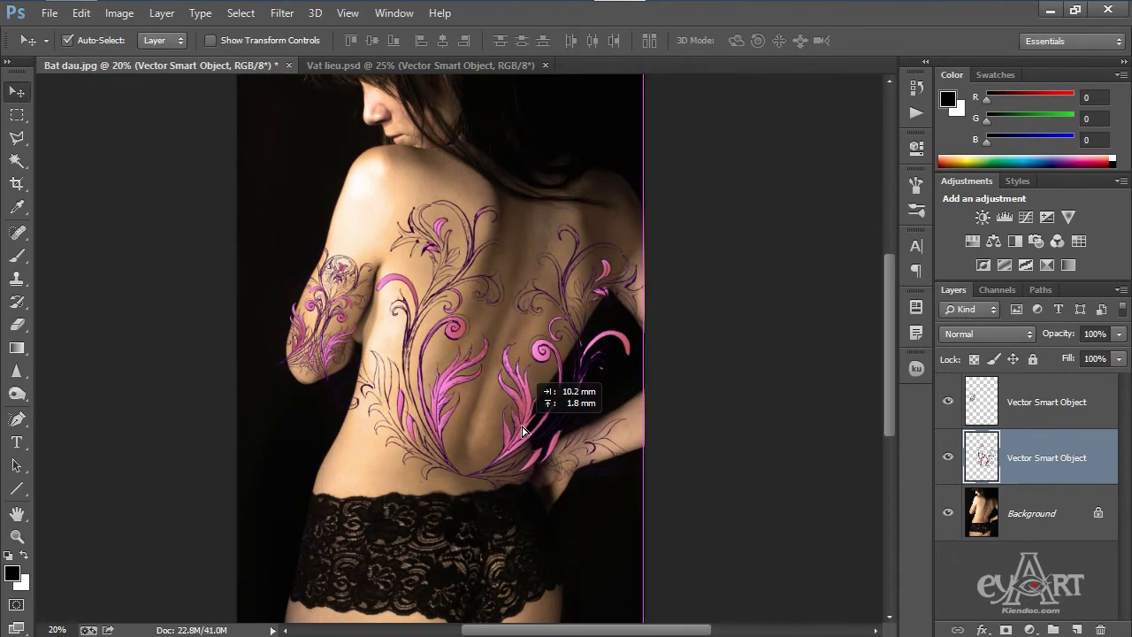
key("ctrl+t")
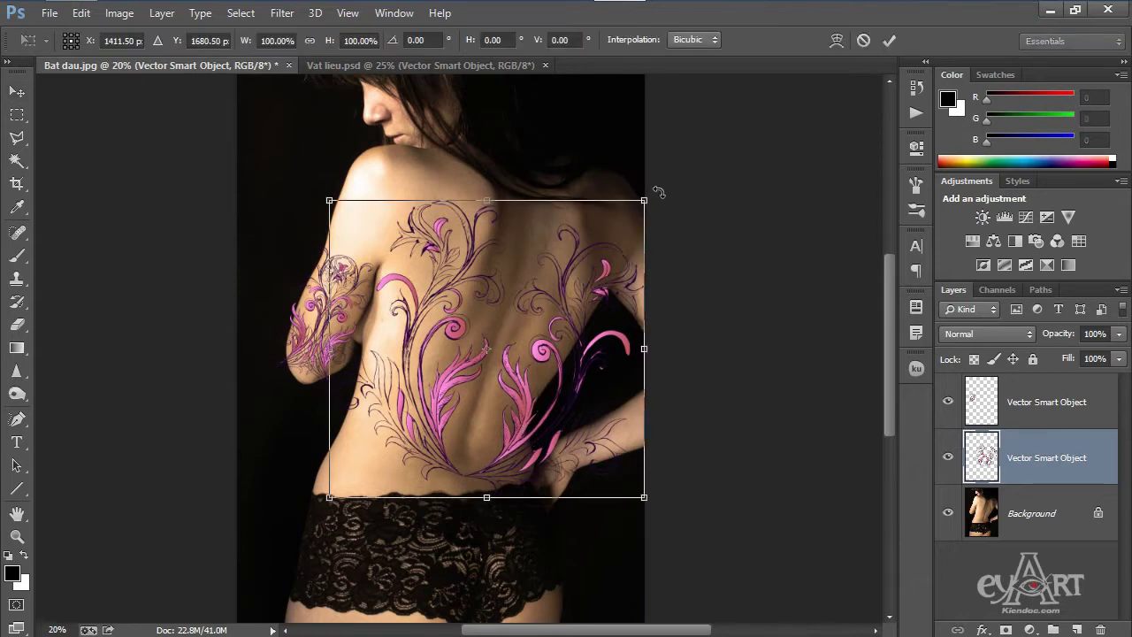
left_click_drag(657, 192, 657, 190)
key("Return")
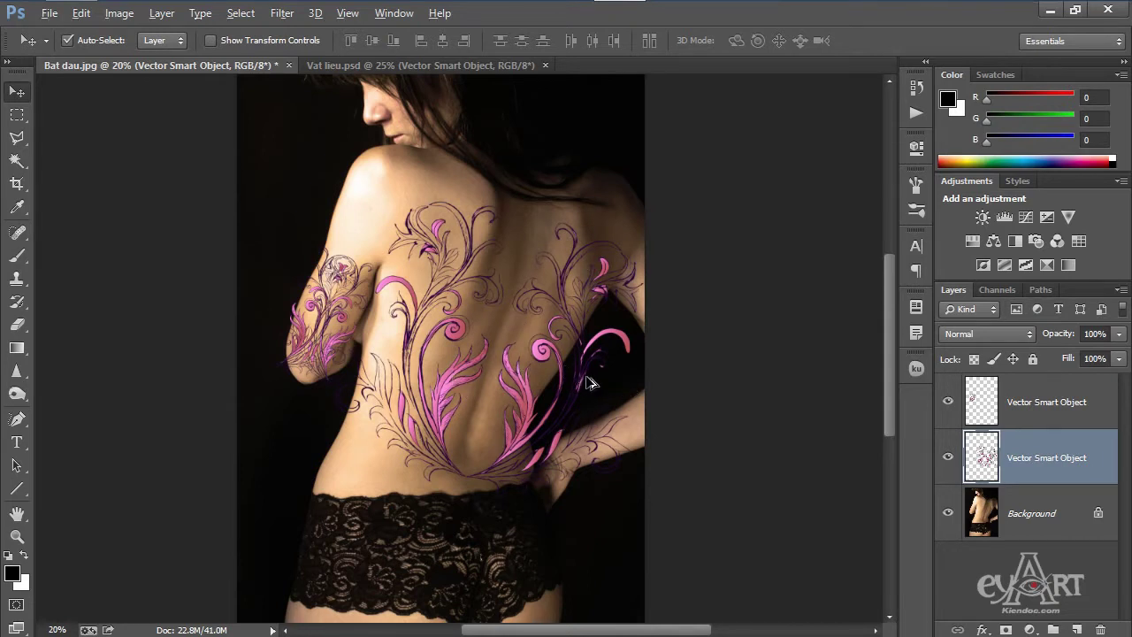
scroll(583, 372, "up", 3)
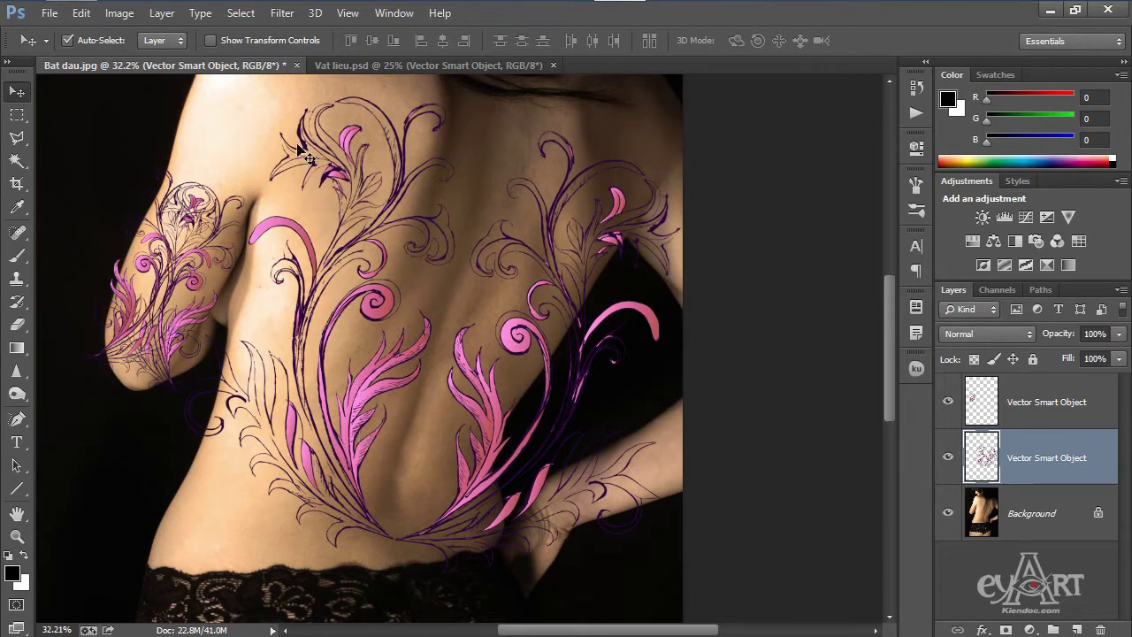
left_click(282, 13)
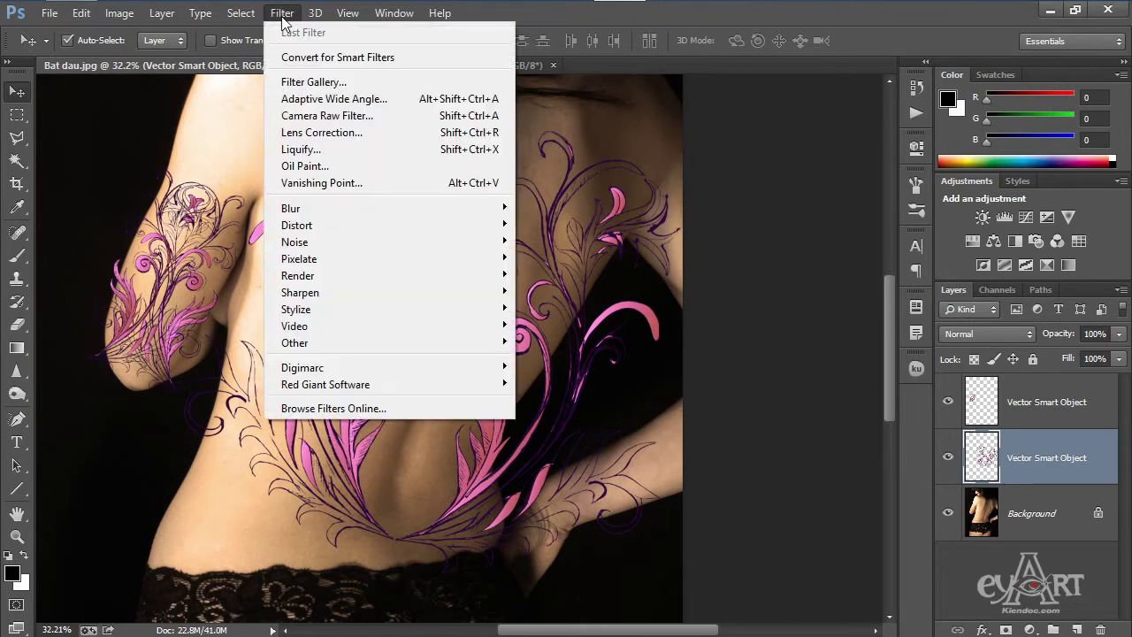
Step: Open Liquify on the back ornament with Backdrop Use set to Background, zoomed in
left_click(320, 150)
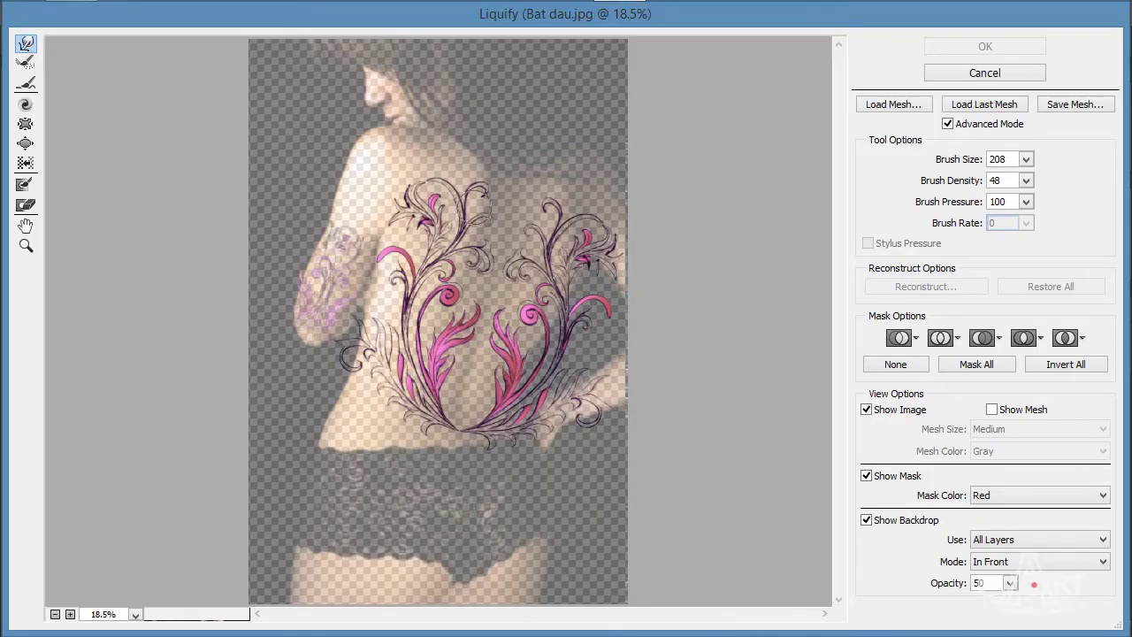
left_click(1006, 541)
left_click(996, 567)
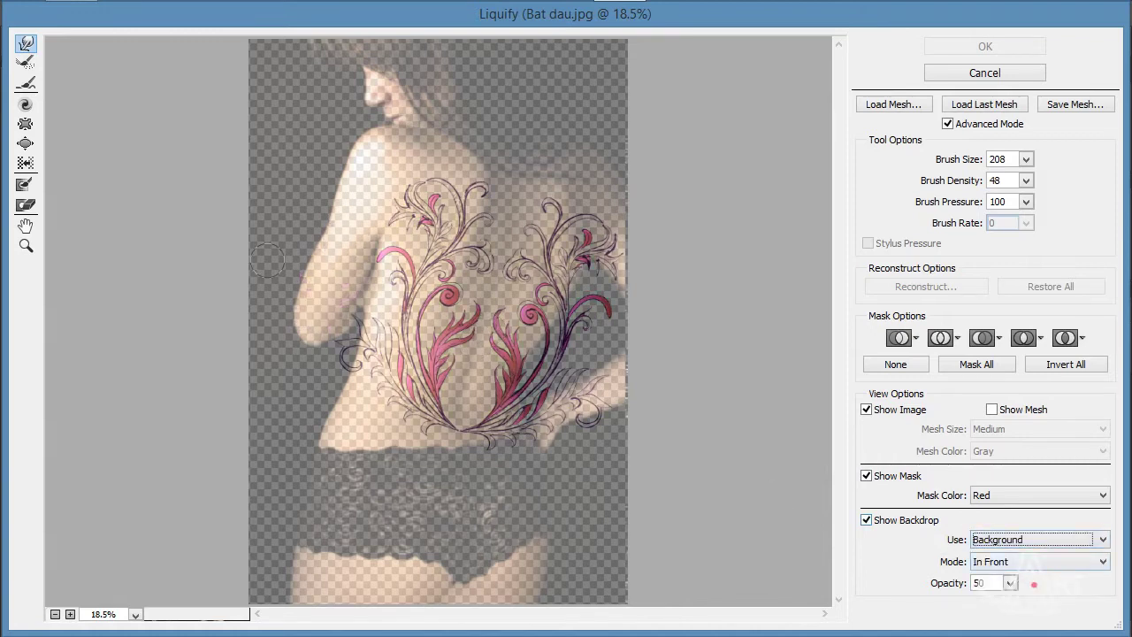
left_click(70, 614)
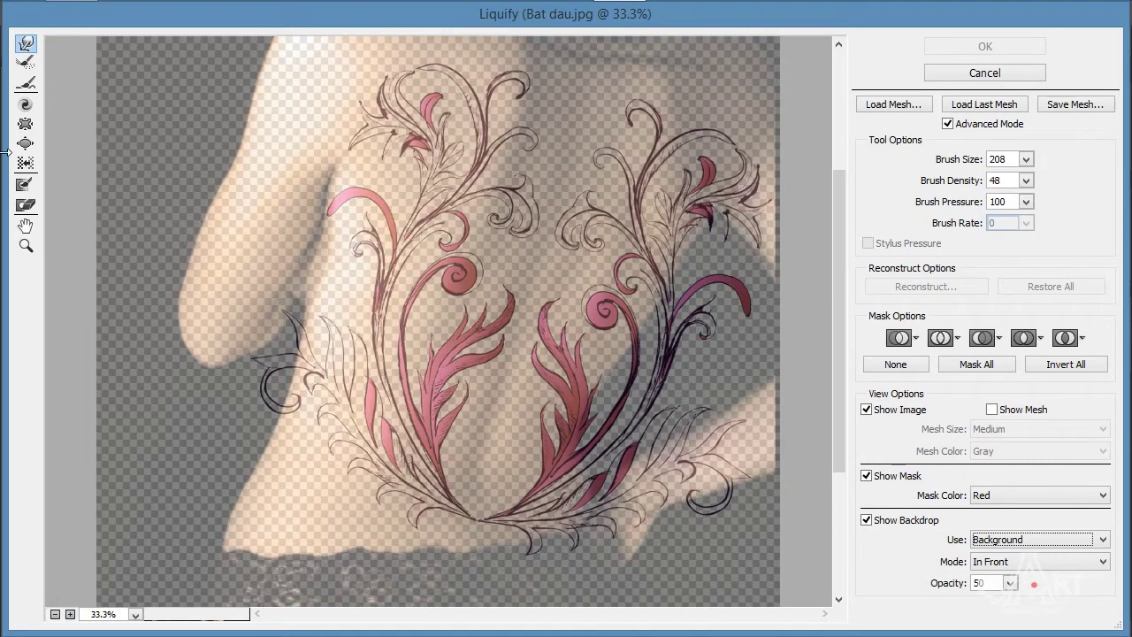
left_click(24, 225)
left_click_drag(475, 240, 756, 227)
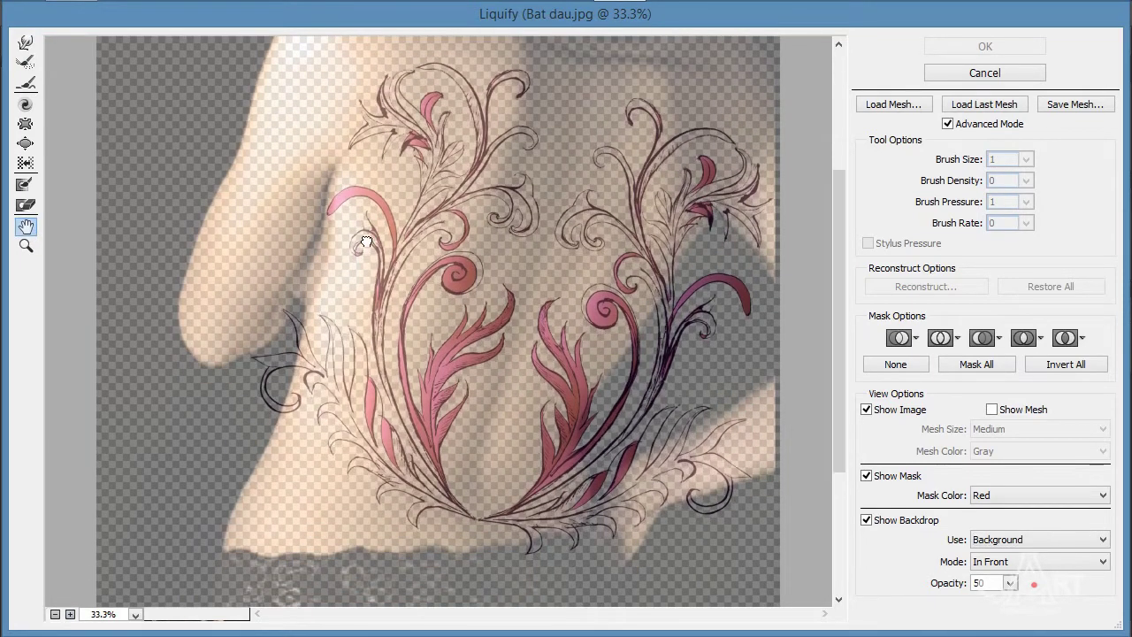
left_click(25, 42)
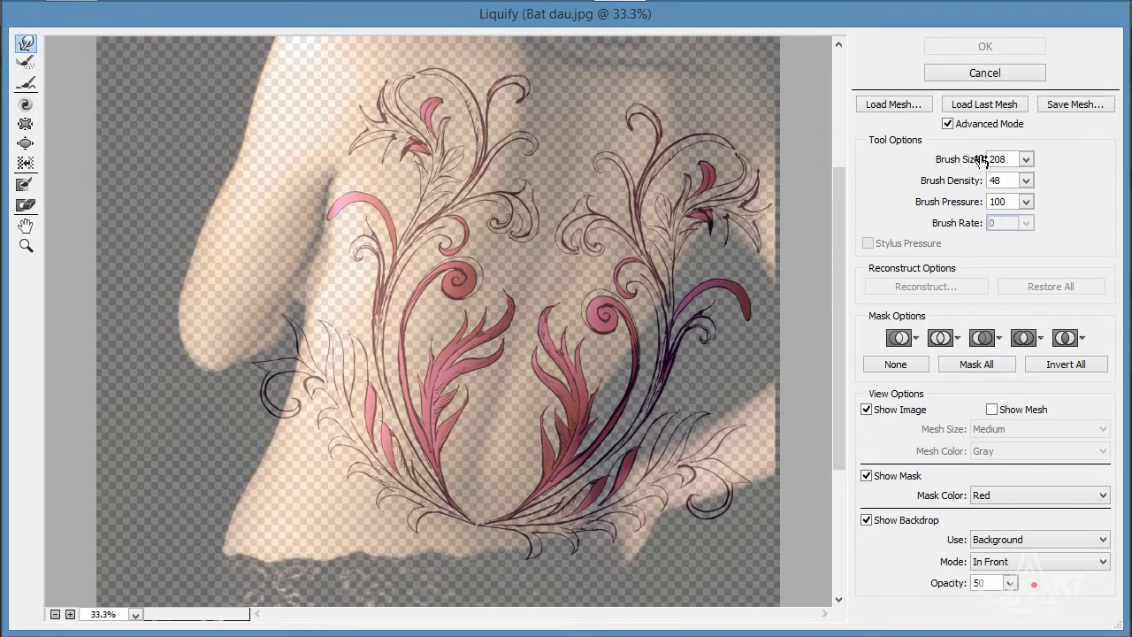
Step: Push the lower-right strands and right flourishes inward with a 761 Forward Warp brush
left_click(1026, 159)
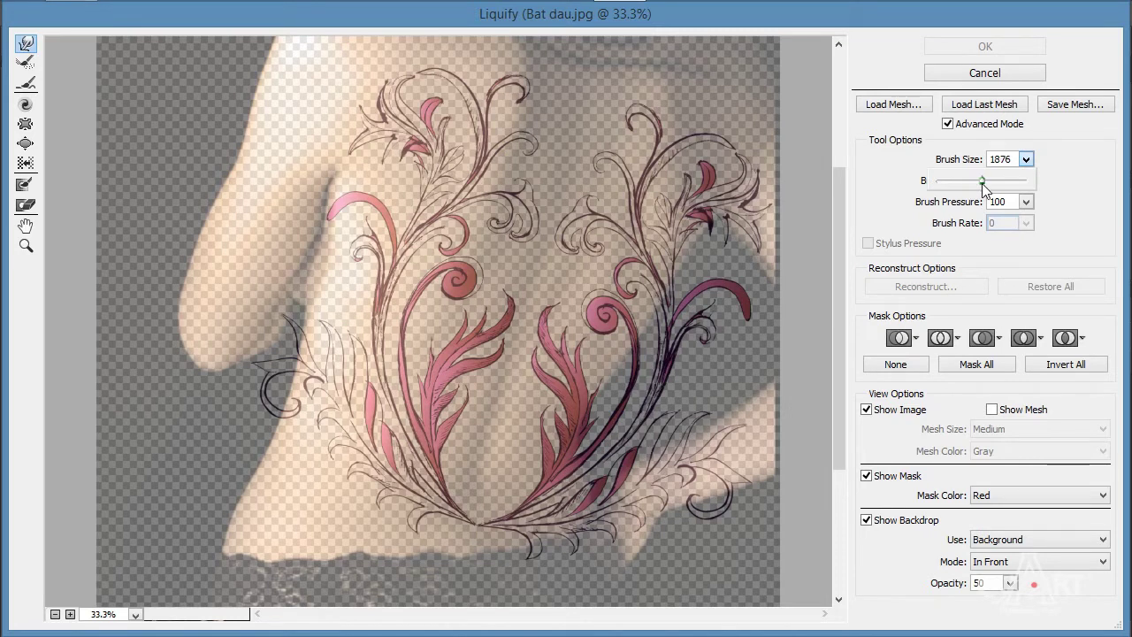
left_click_drag(981, 181, 970, 181)
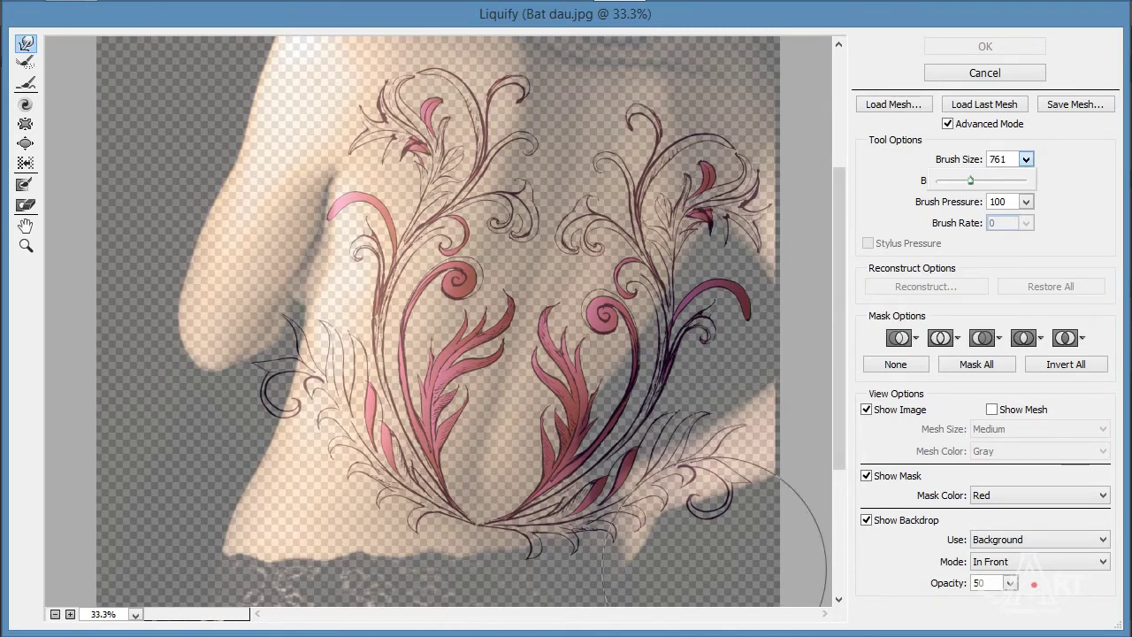
left_click_drag(734, 482, 607, 494)
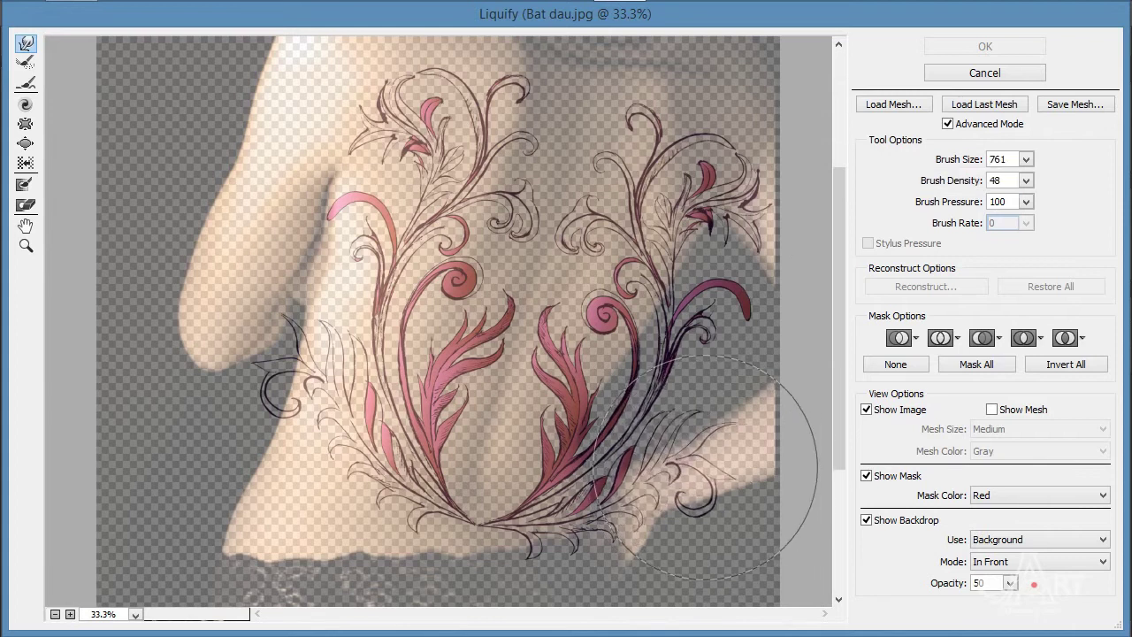
mouse_move(623, 389)
left_mouse_down()
mouse_move(769, 305)
mouse_move(616, 492)
left_mouse_up()
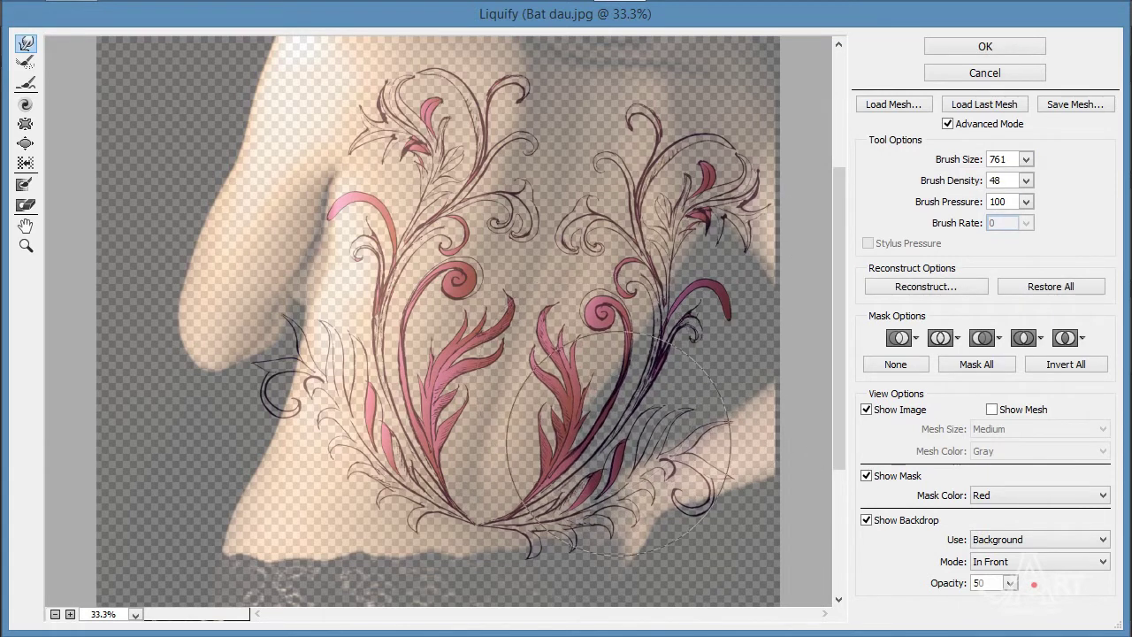
mouse_move(616, 492)
left_mouse_down()
mouse_move(720, 336)
mouse_move(643, 163)
mouse_move(695, 206)
left_mouse_up()
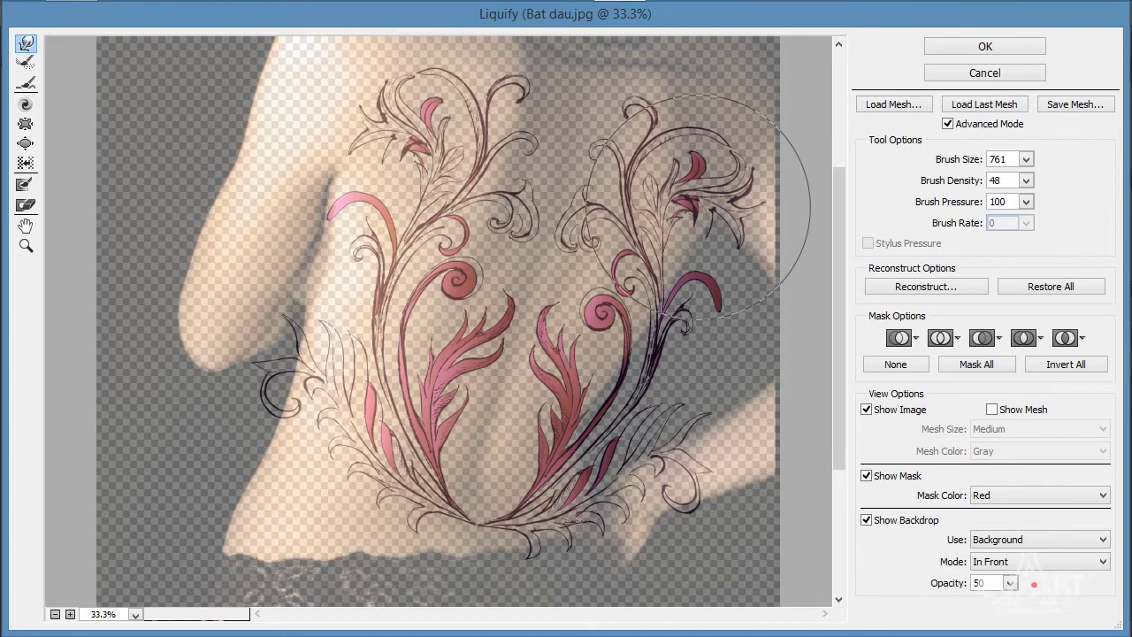
mouse_move(584, 318)
left_mouse_down()
mouse_move(608, 323)
mouse_move(689, 283)
left_mouse_up()
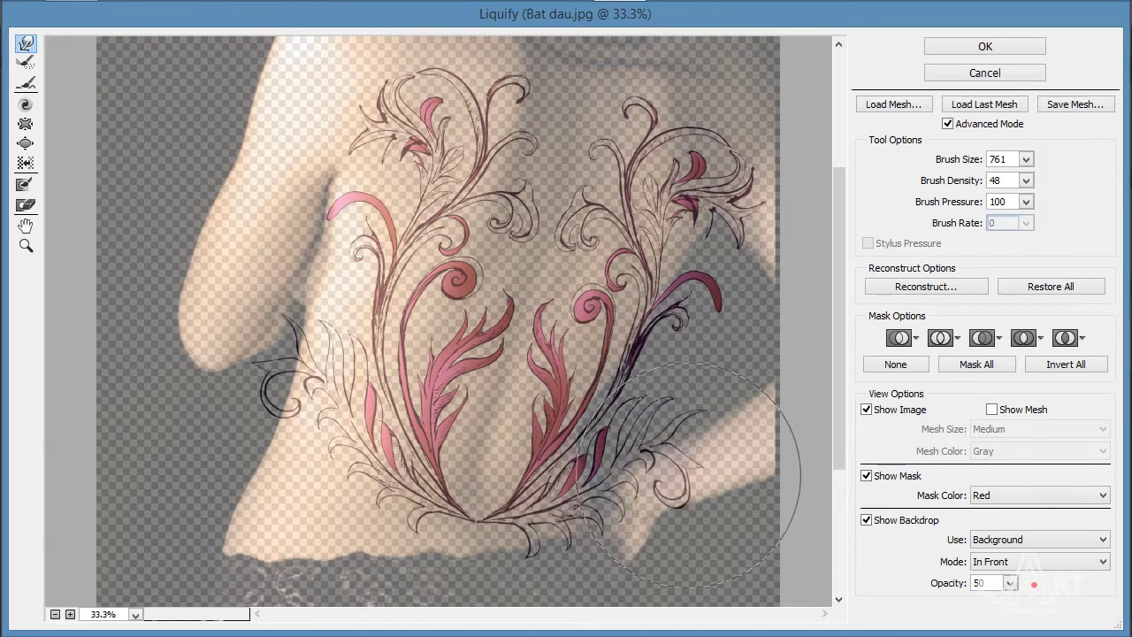
mouse_move(796, 292)
left_mouse_down()
mouse_move(750, 252)
mouse_move(795, 177)
mouse_move(769, 299)
mouse_move(625, 320)
mouse_move(752, 305)
left_mouse_up()
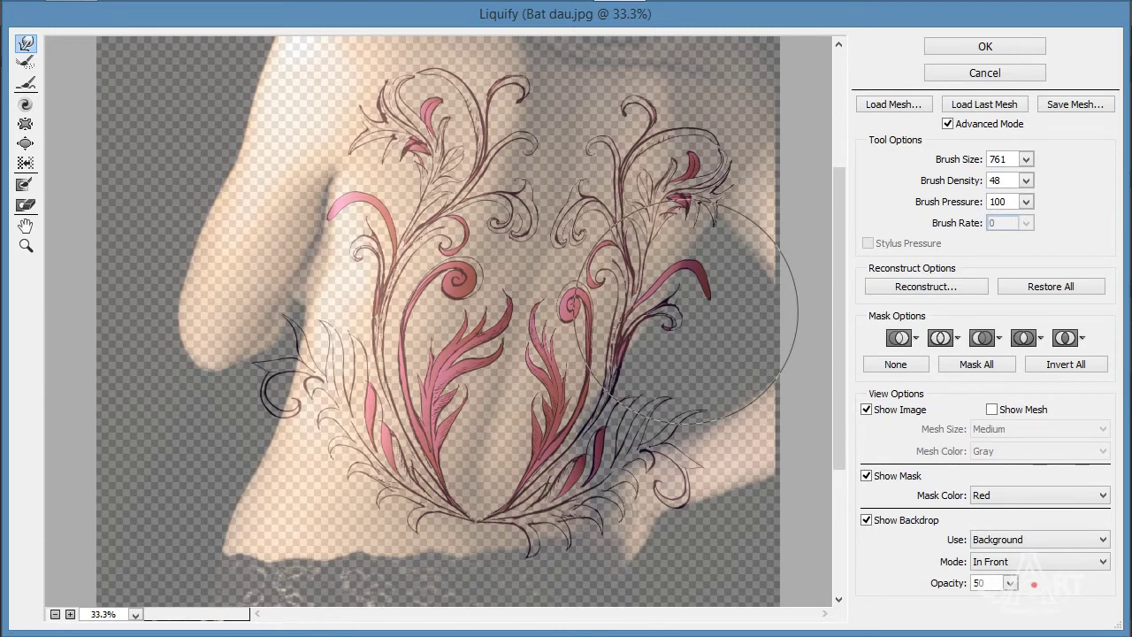
Step: Tuck in the right curls and lower-right strands using brush sizes 235 and about 824
left_click(1026, 159)
left_click_drag(985, 180, 959, 181)
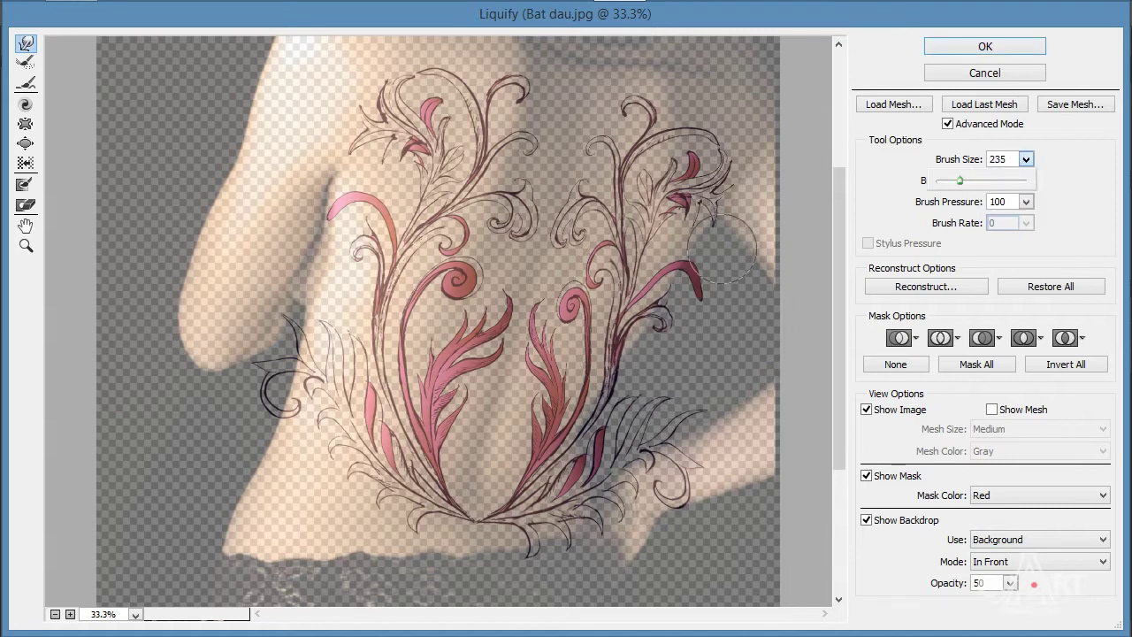
left_click(628, 332)
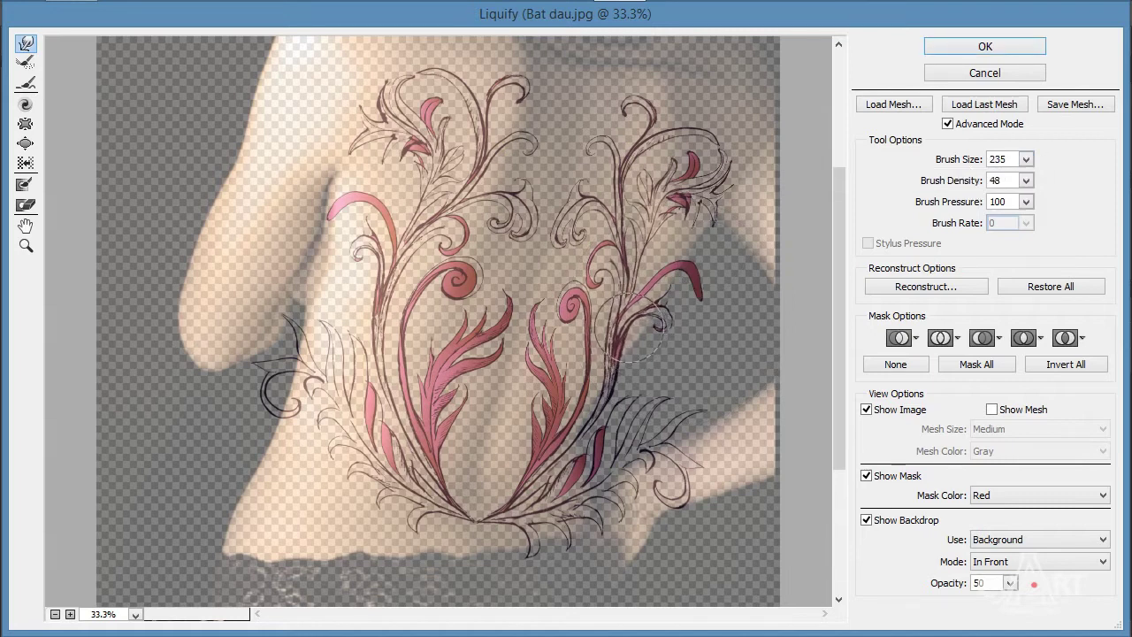
left_click_drag(605, 331, 676, 270)
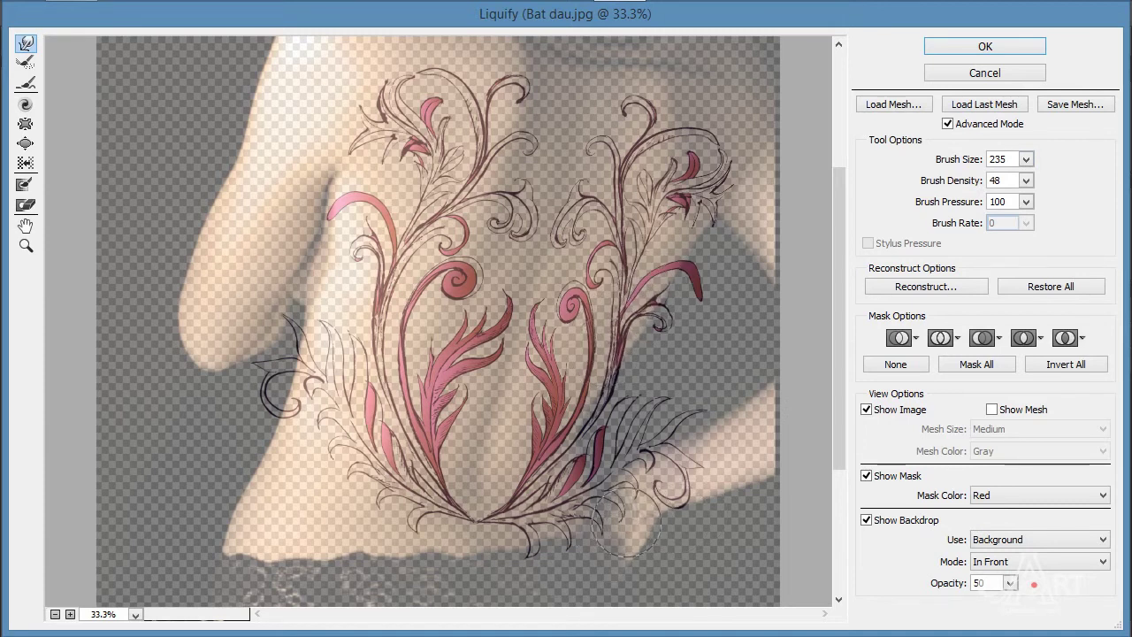
mouse_move(617, 549)
left_mouse_down()
mouse_move(699, 460)
mouse_move(579, 460)
mouse_move(655, 471)
mouse_move(636, 450)
left_mouse_up()
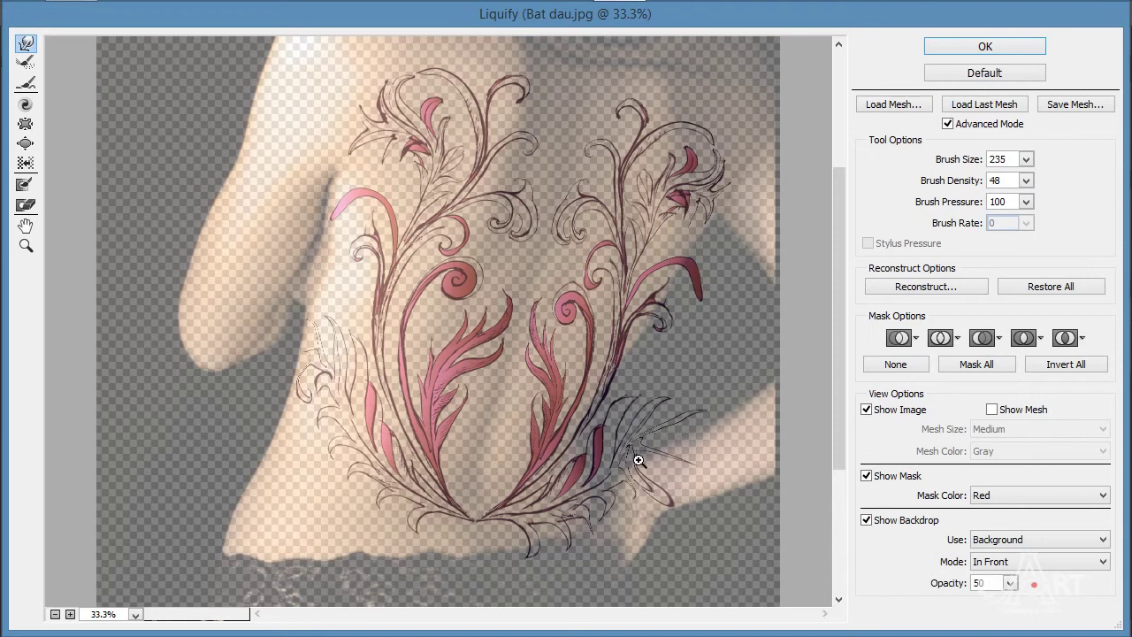
left_click_drag(639, 461, 626, 473)
left_click(1027, 162)
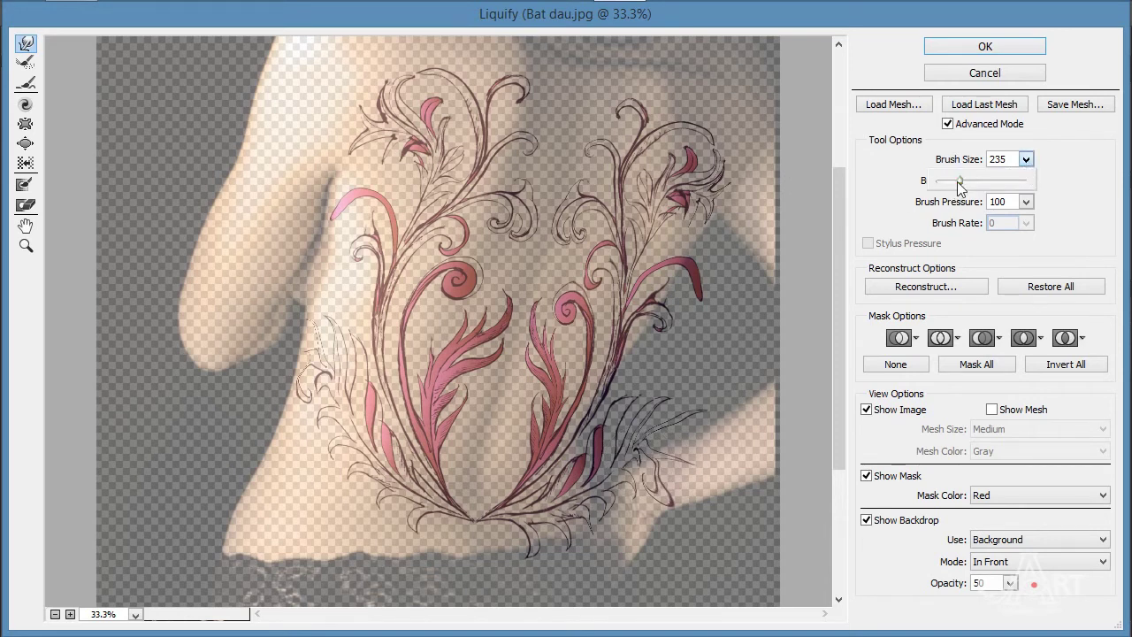
left_click_drag(973, 182, 970, 182)
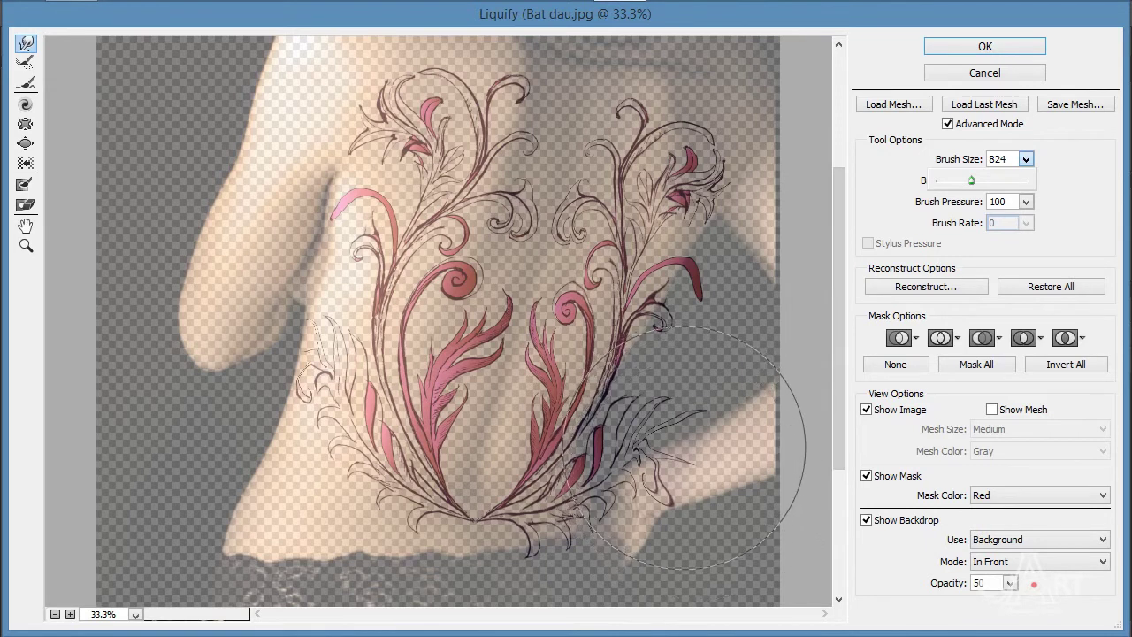
mouse_move(693, 448)
left_mouse_down()
mouse_move(672, 424)
mouse_move(647, 495)
mouse_move(619, 459)
left_mouse_up()
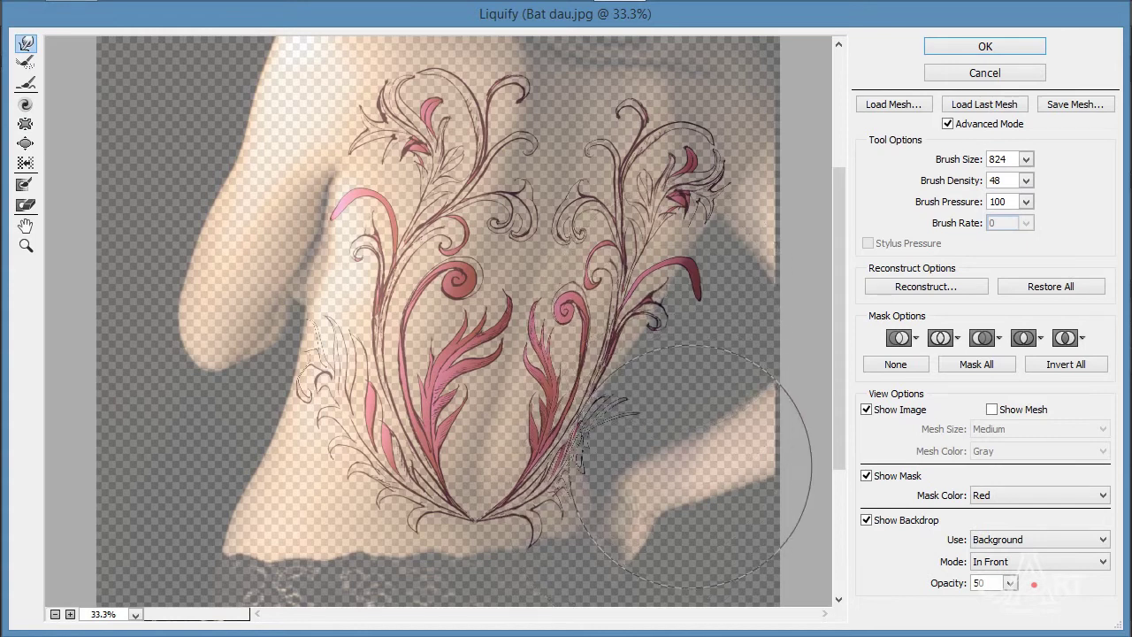
Step: Shorten the right red flame and warp the left filigree with a 296 brush, then apply
left_click(1026, 160)
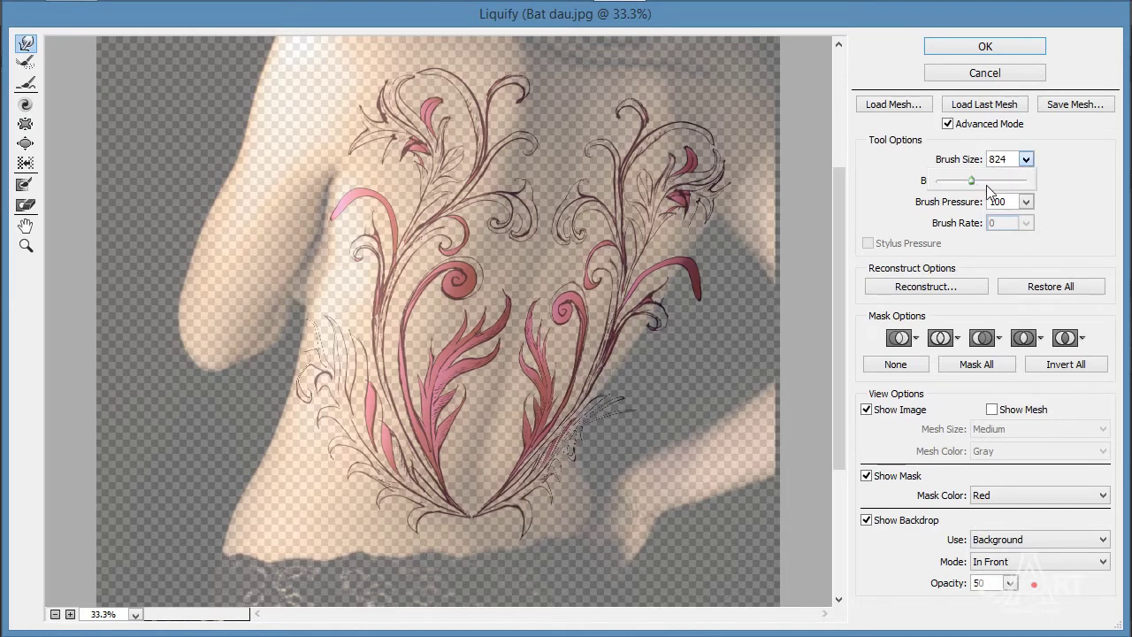
left_click(888, 184)
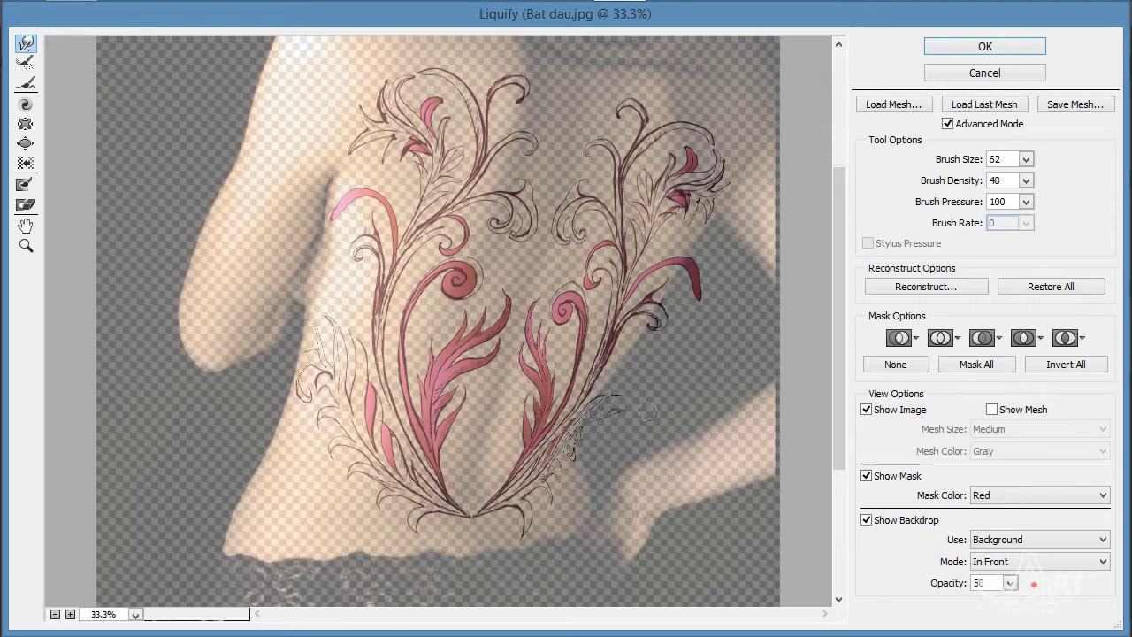
key("bracketright")
key("bracketright")
key("bracketright")
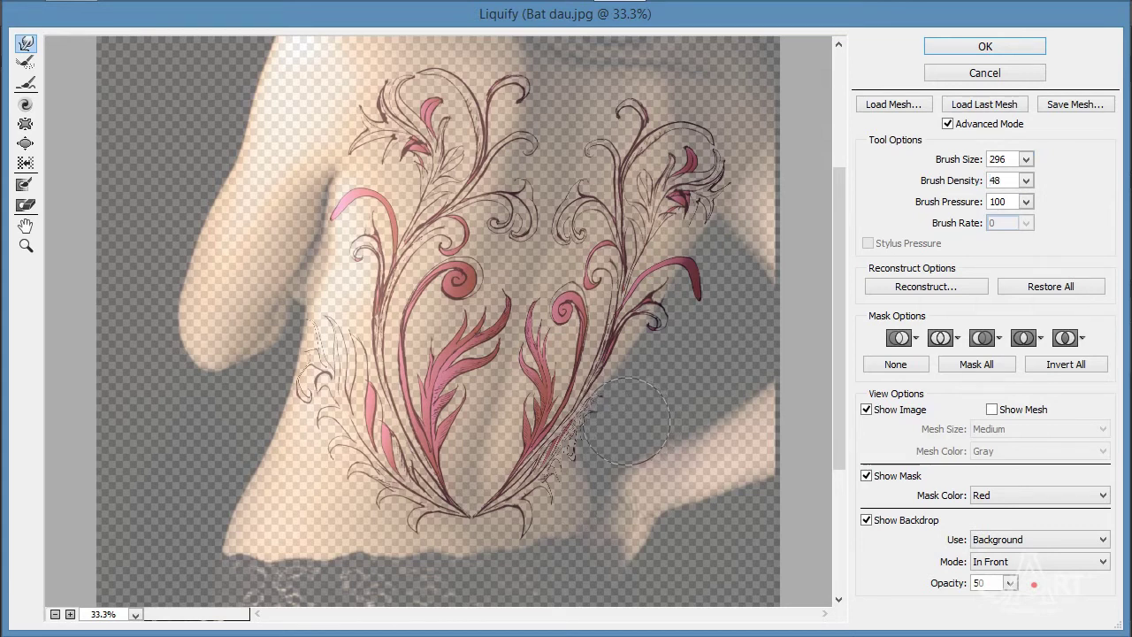
key("bracketright")
key("bracketright")
key("bracketright")
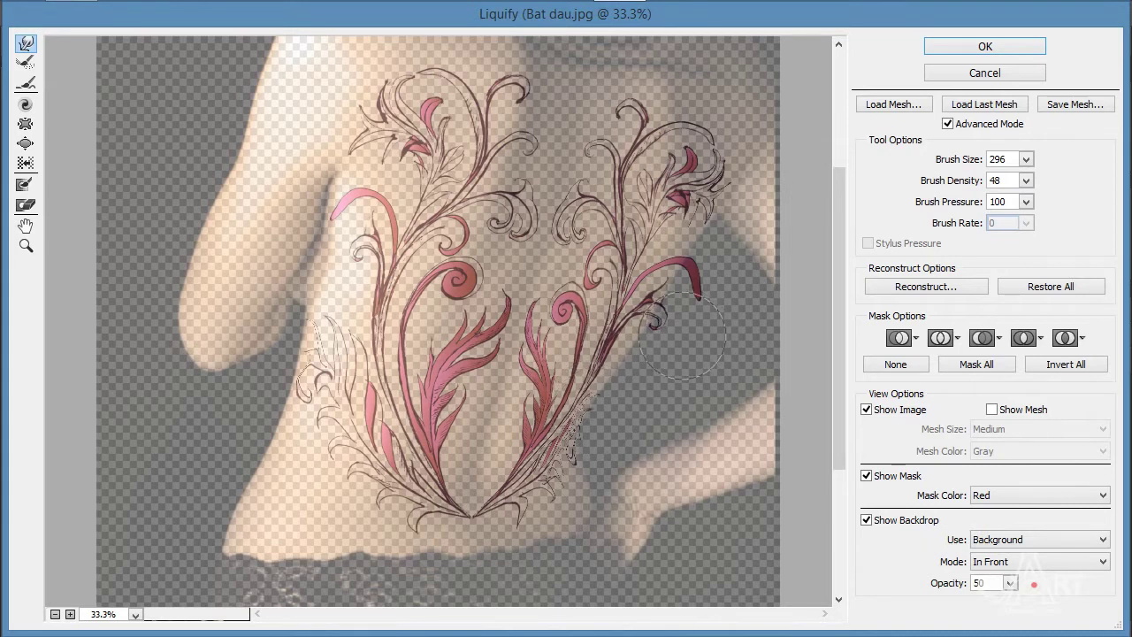
left_click_drag(685, 252, 654, 265)
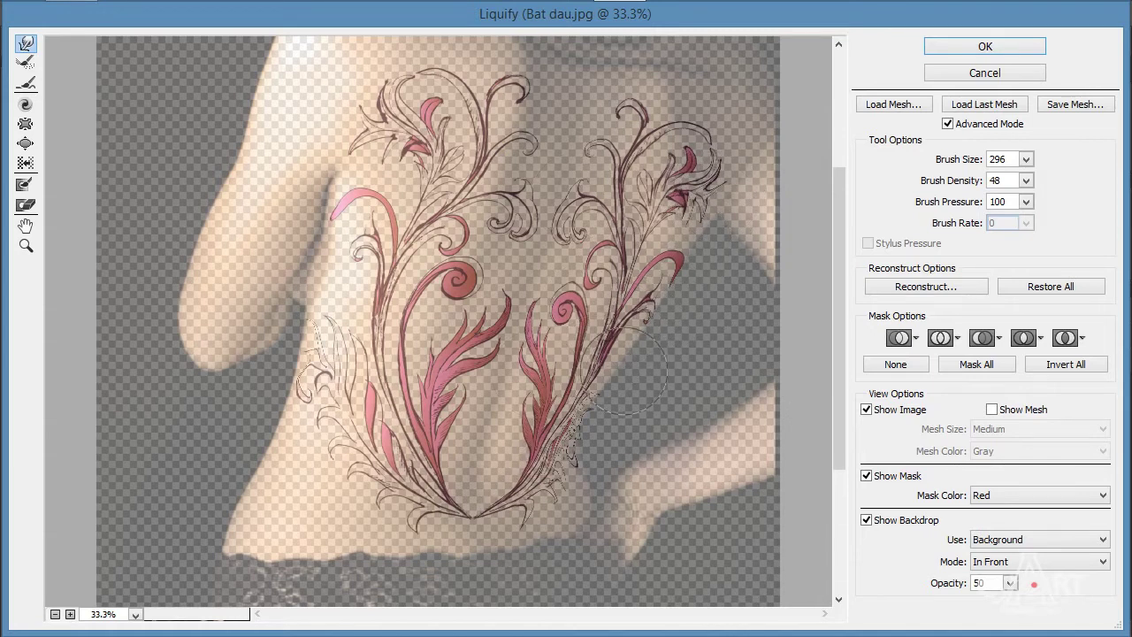
left_click_drag(285, 374, 310, 324)
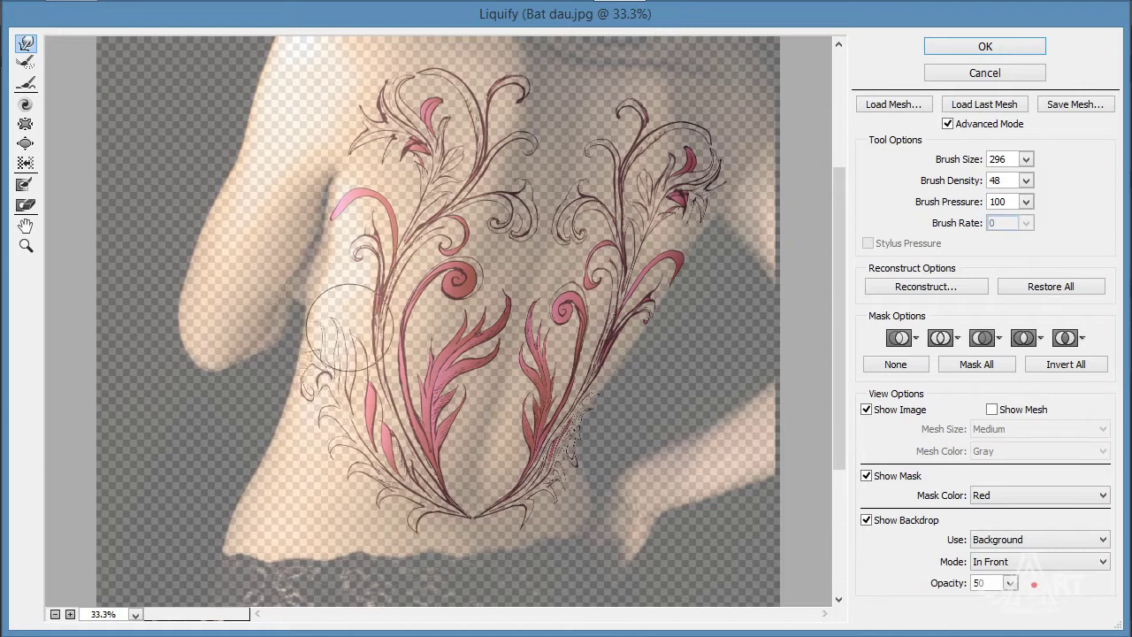
left_click_drag(310, 324, 353, 345)
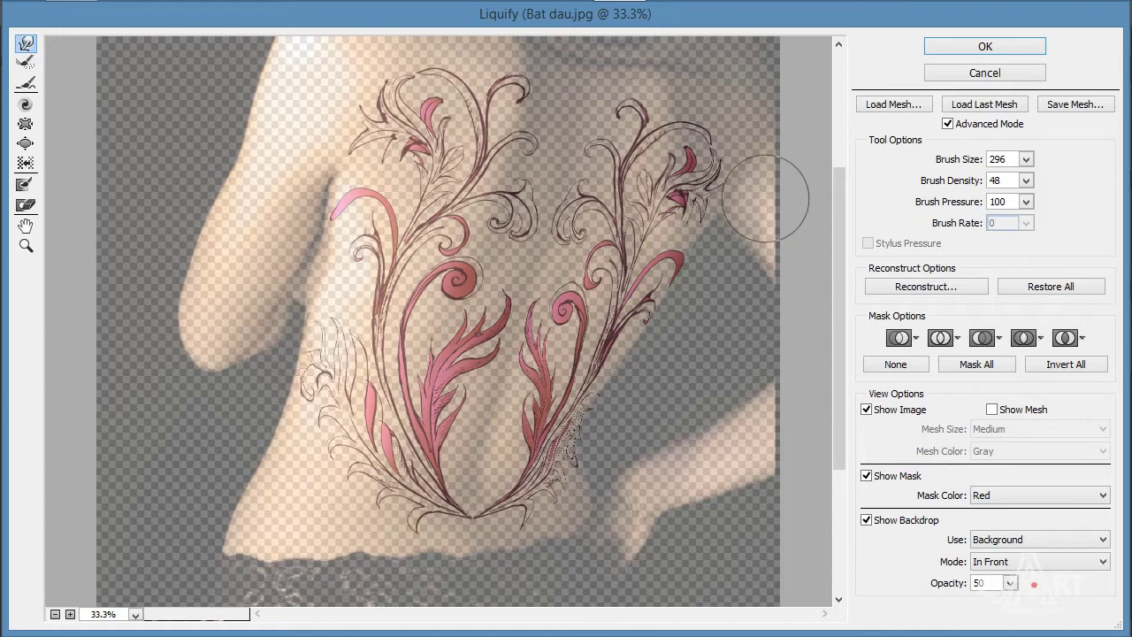
left_click(996, 50)
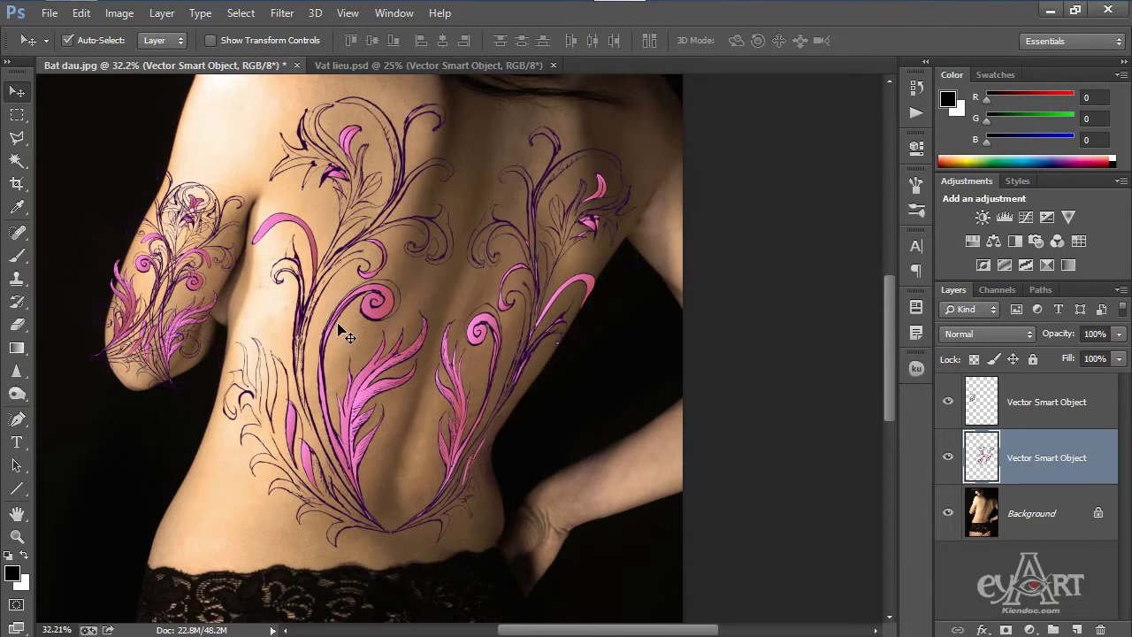
Step: Select the arm tattoo layer and open it in Liquify with an enlarged preview
left_click(144, 270)
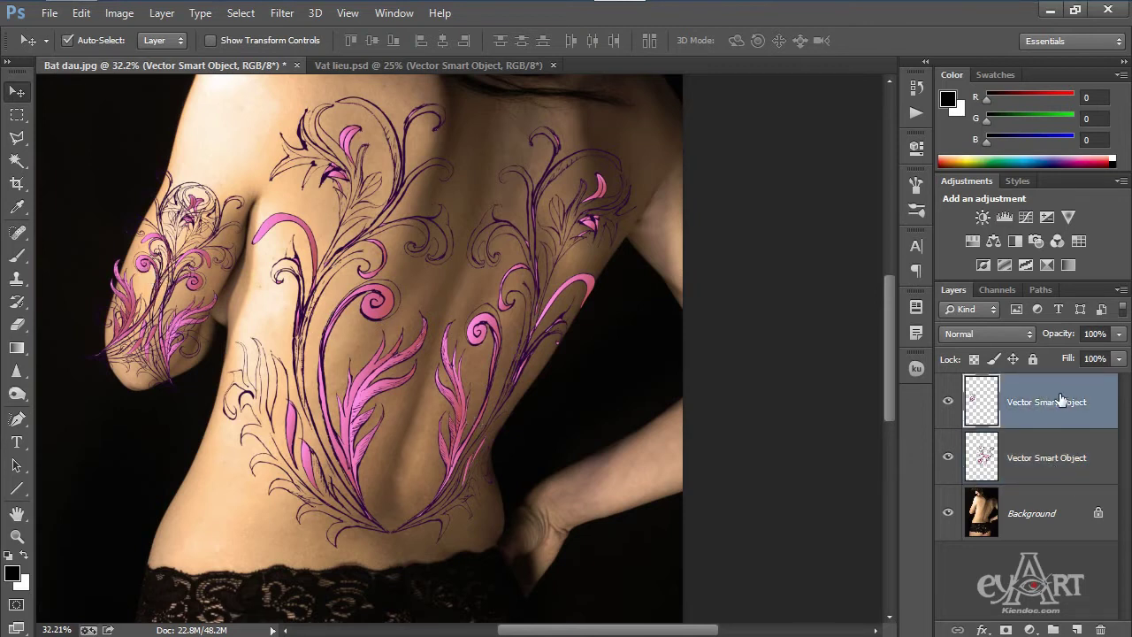
left_click(282, 12)
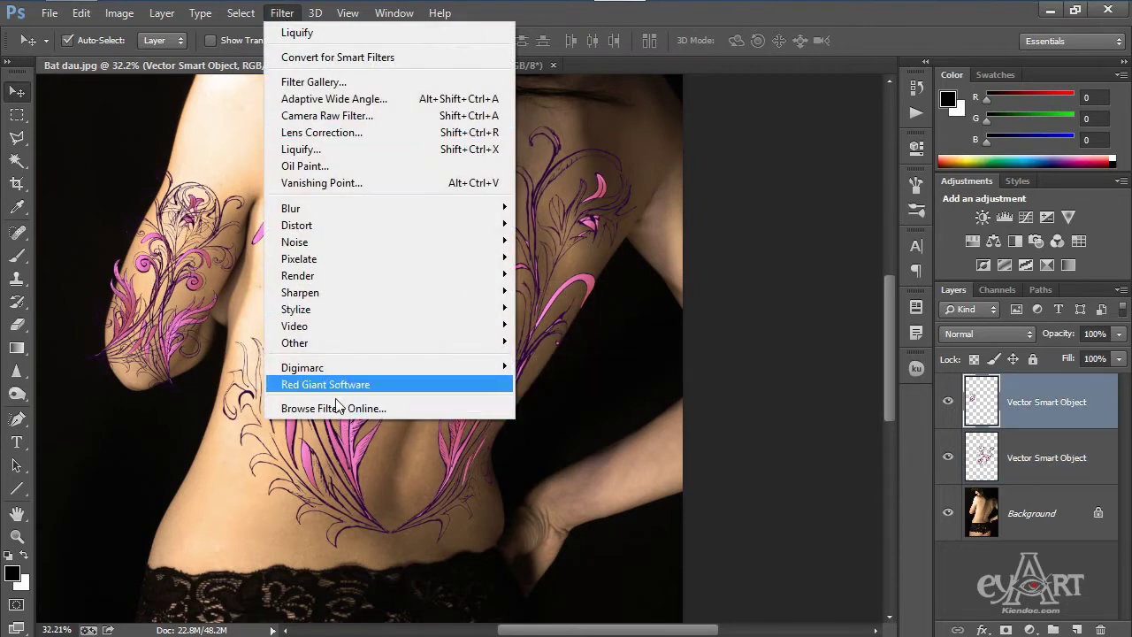
left_click(305, 149)
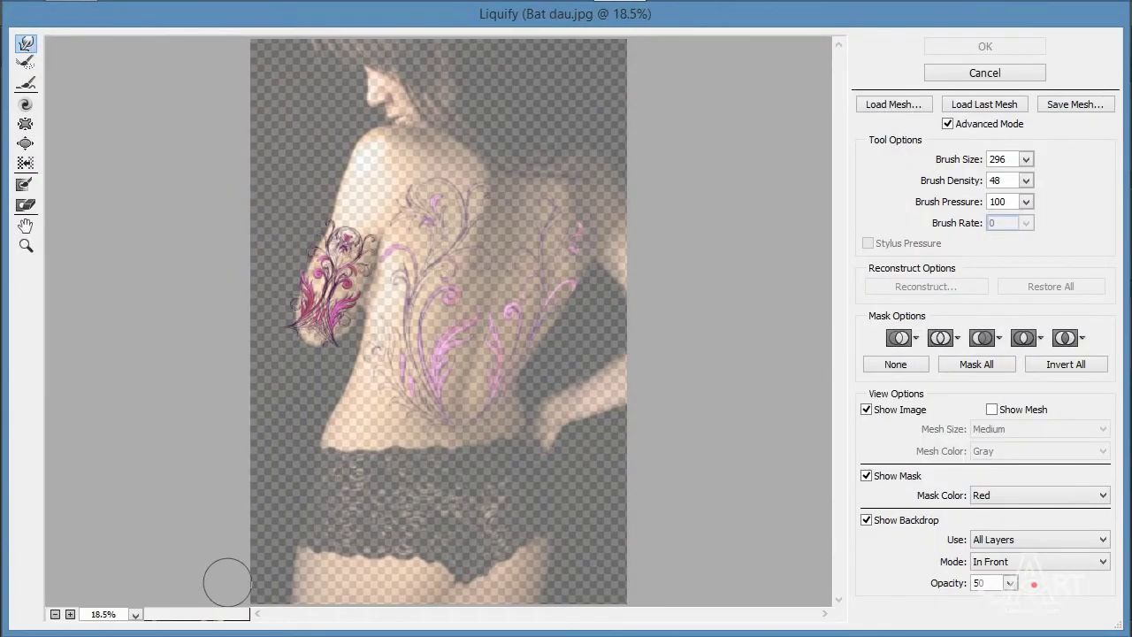
left_click(69, 614)
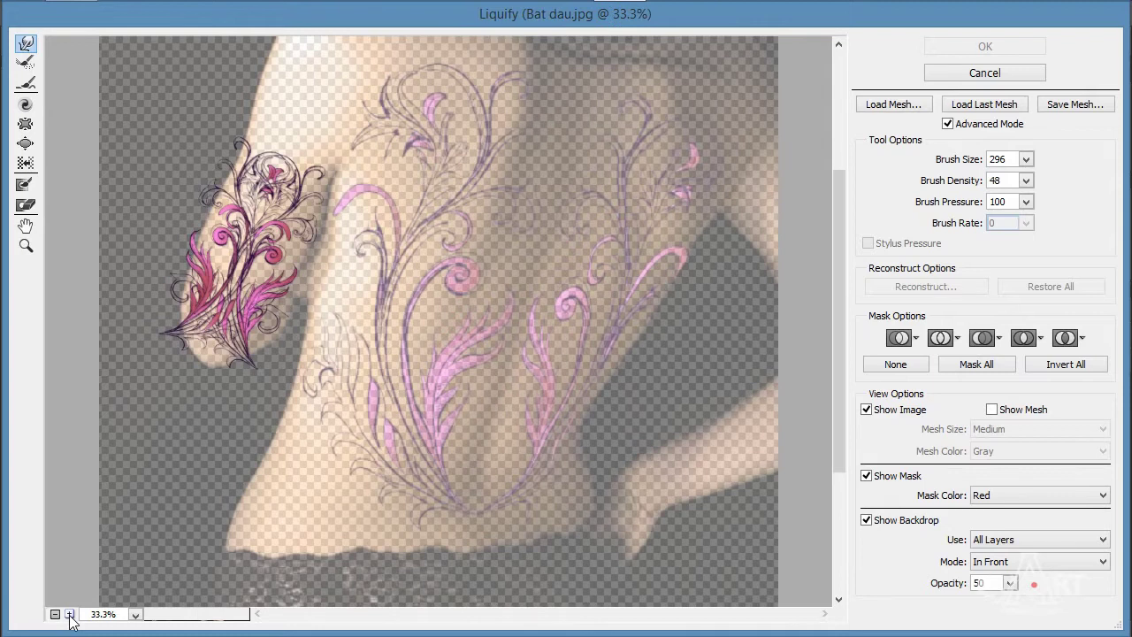
Step: Warp the arm tattoo along the arm's curve with Background as backdrop, then apply
left_click_drag(171, 259, 168, 326)
left_click_drag(168, 327, 177, 328)
left_click(1007, 543)
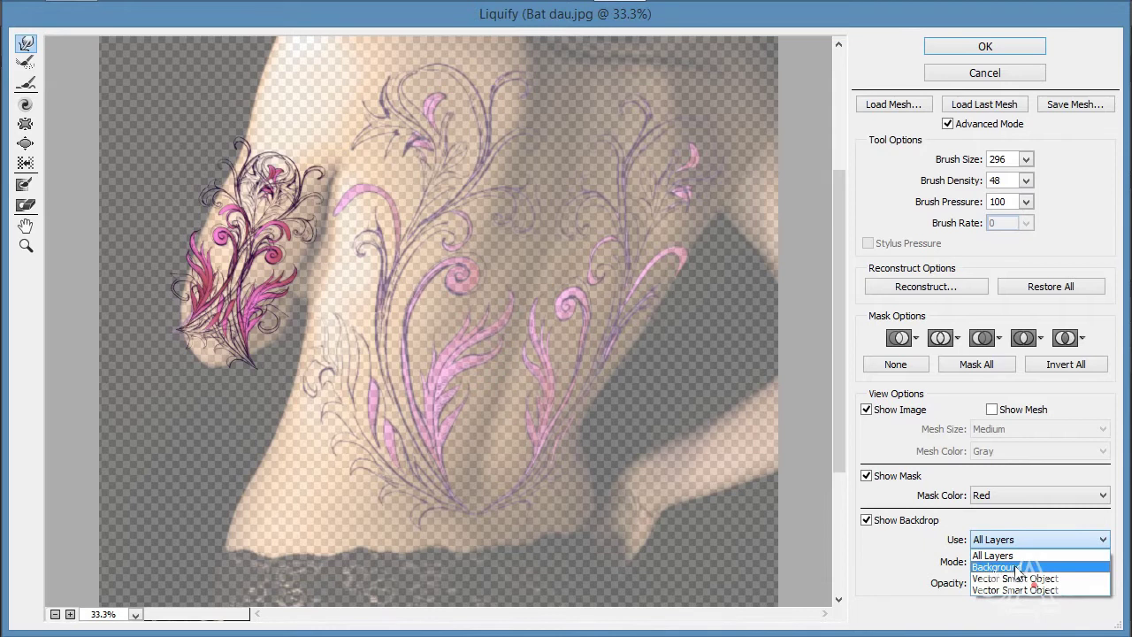
left_click(1017, 568)
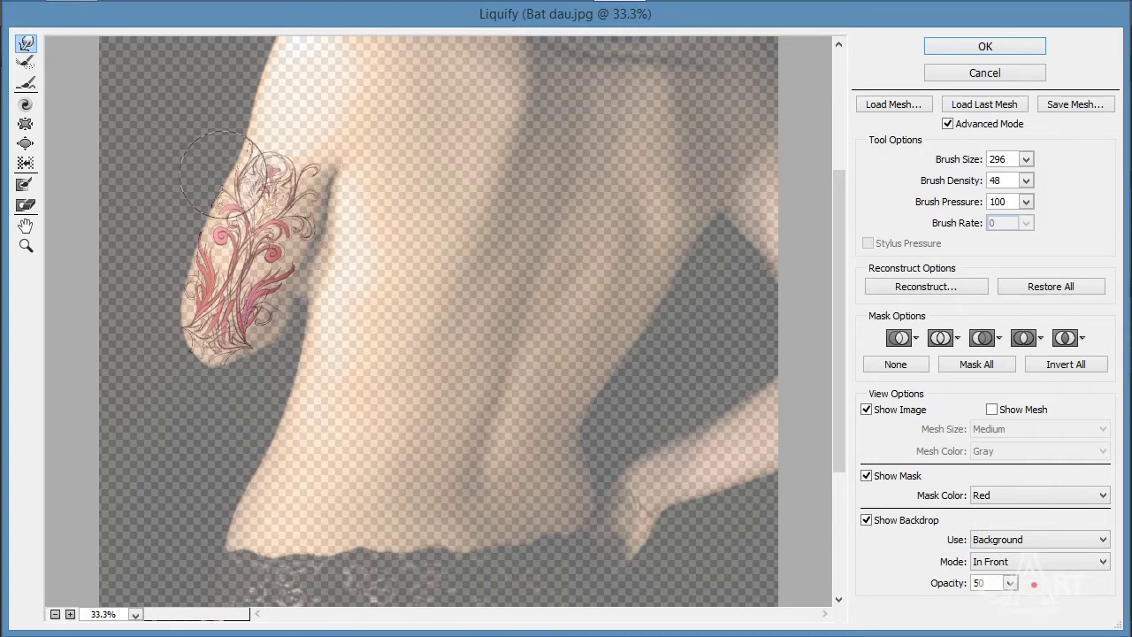
mouse_move(221, 173)
left_mouse_down()
mouse_move(246, 174)
mouse_move(224, 365)
left_mouse_up()
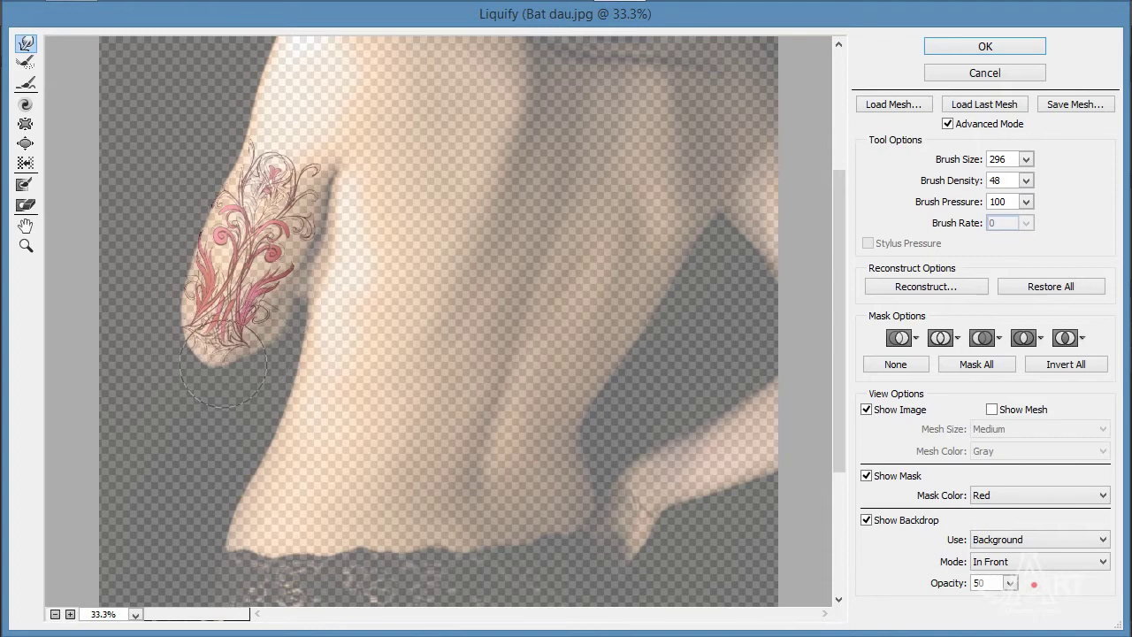
key("ctrl+plus")
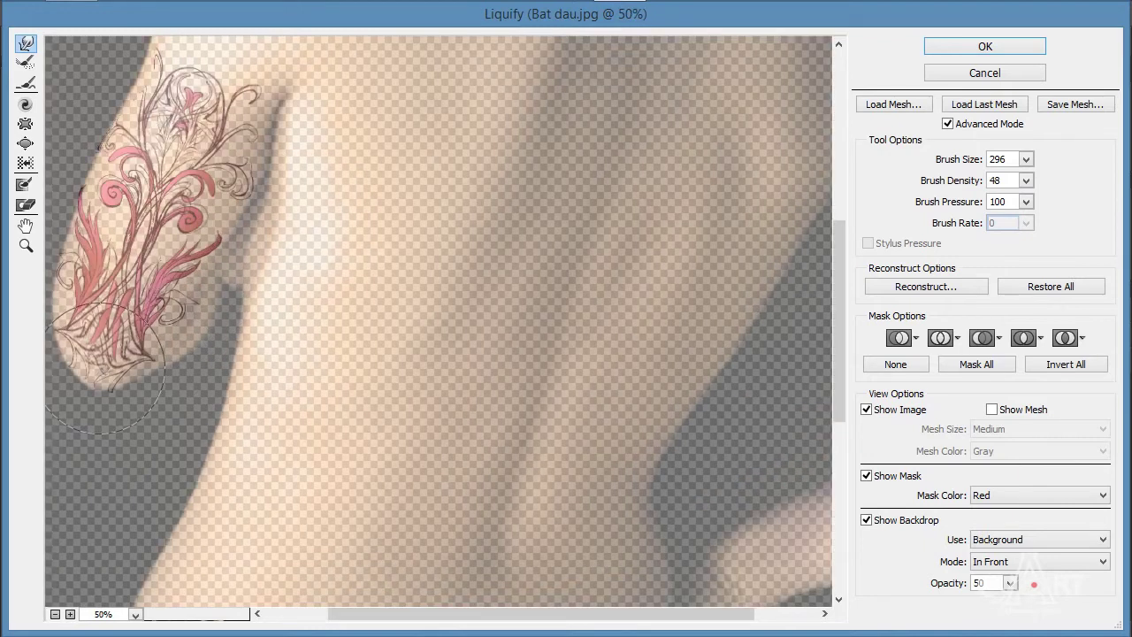
left_click_drag(104, 364, 124, 353)
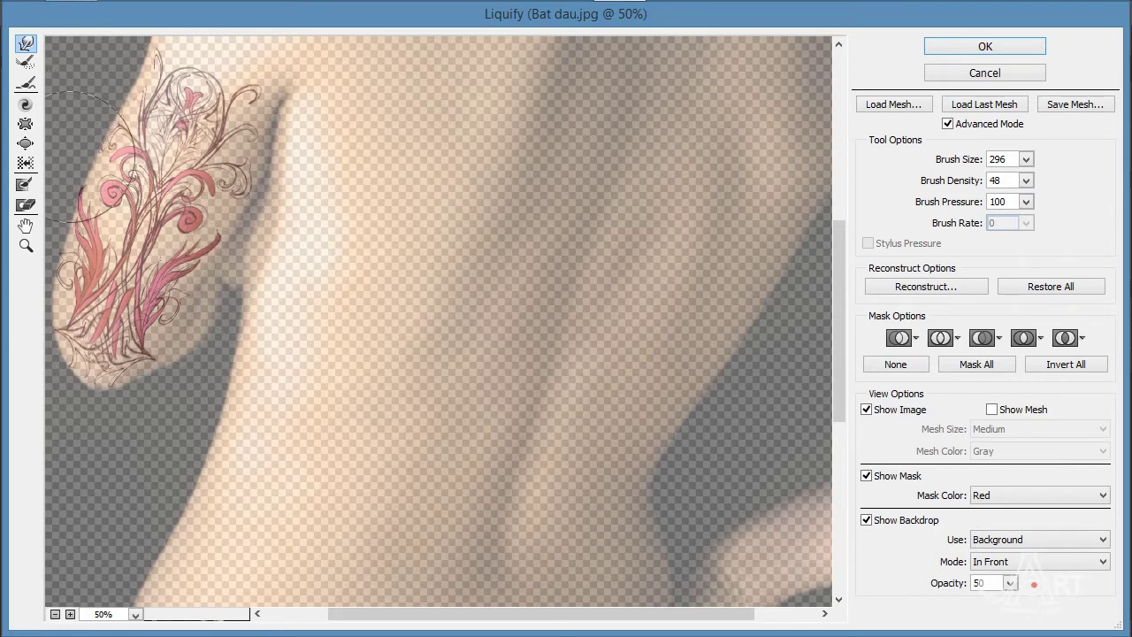
key("Return")
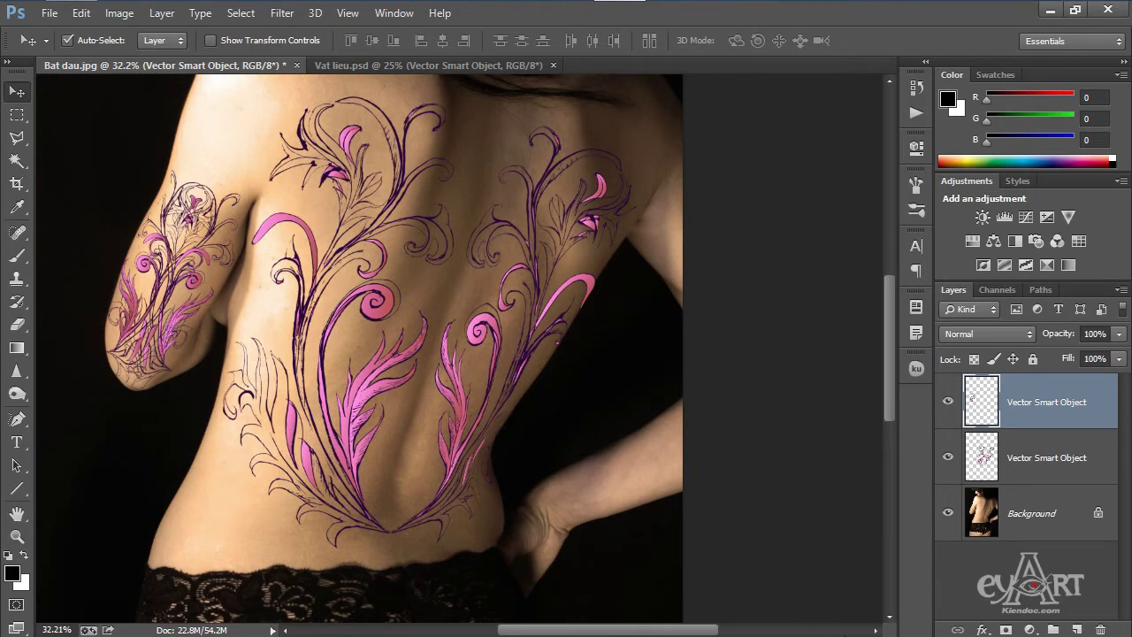
Step: Add 10% Uniform monochromatic noise to the back tattoo layer
left_click_drag(707, 617, 791, 635)
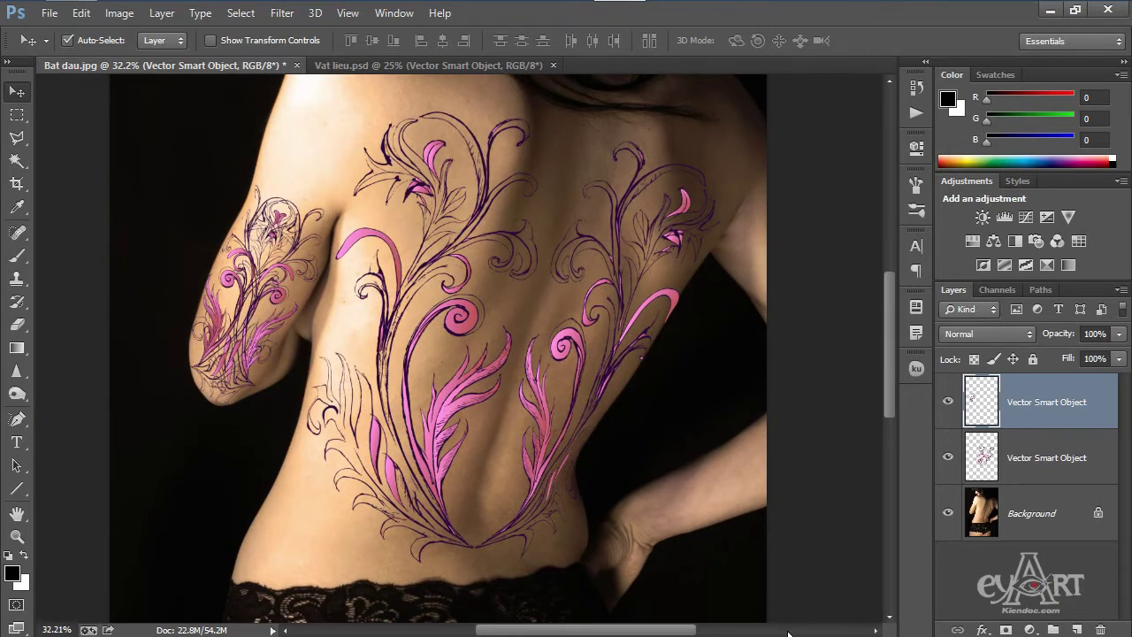
left_click_drag(464, 358, 482, 349)
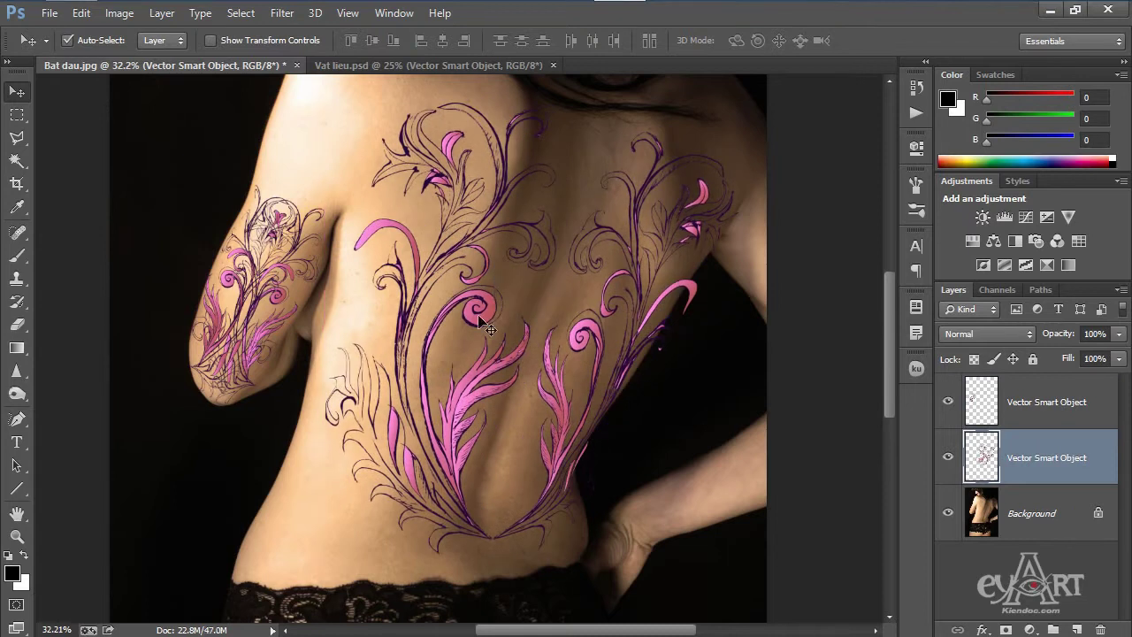
key("ctrl+z")
left_click(282, 12)
mouse_move(294, 241)
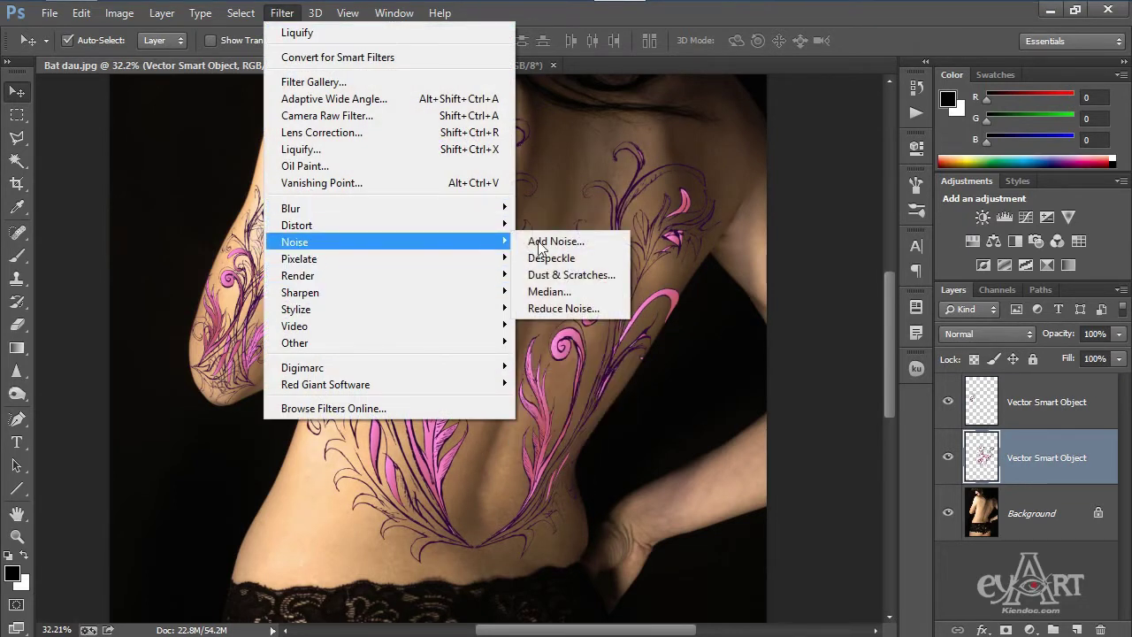
left_click(541, 242)
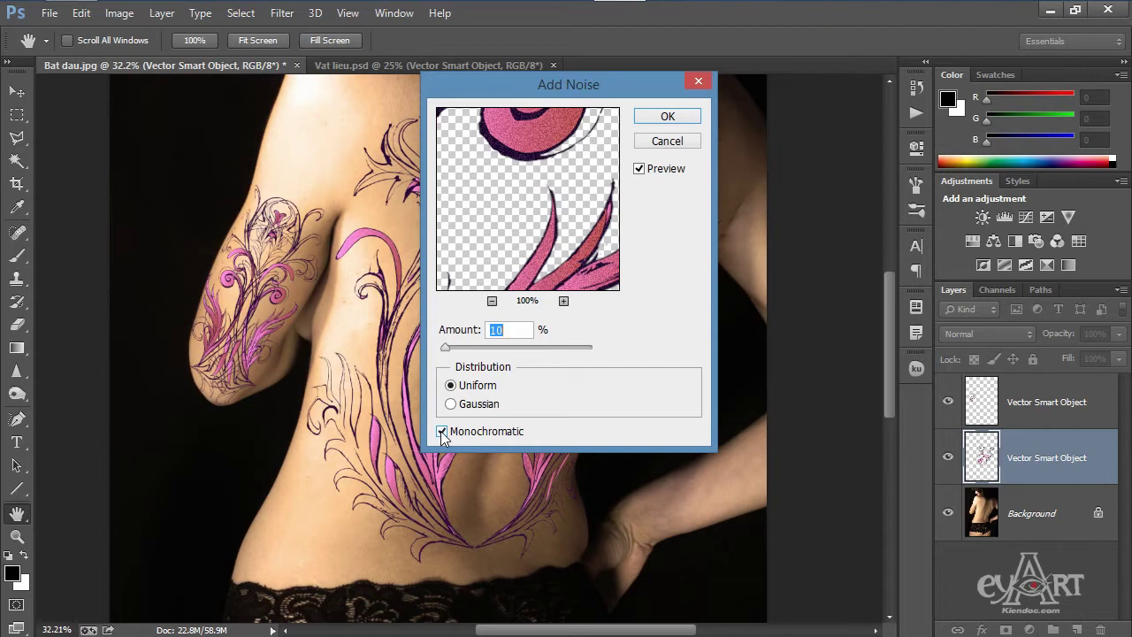
left_click_drag(537, 144, 546, 230)
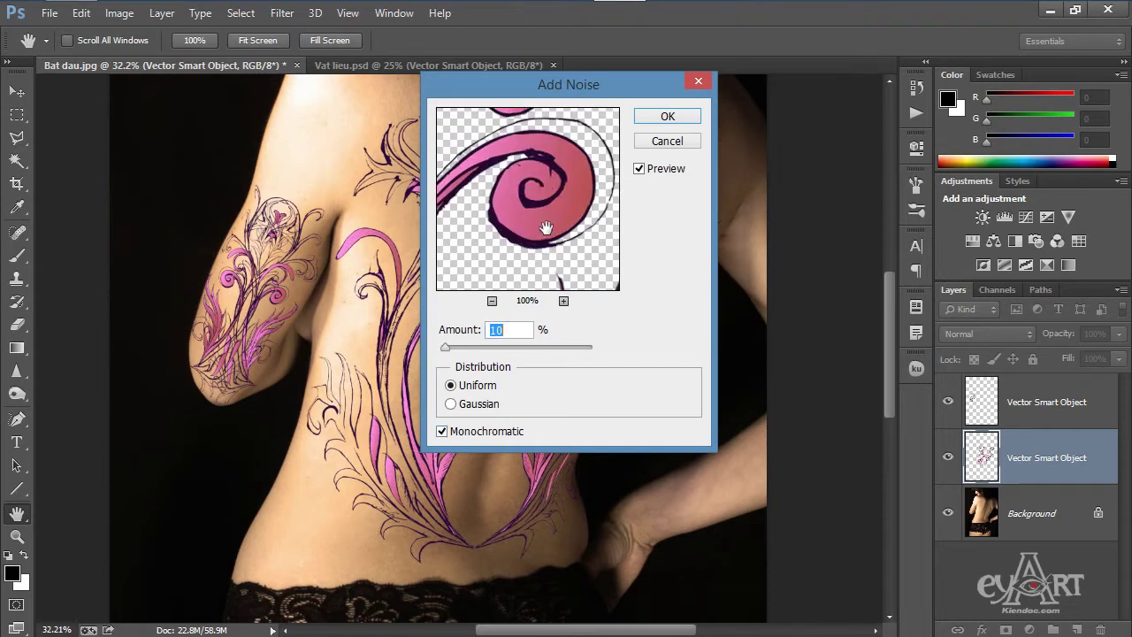
left_click(669, 122)
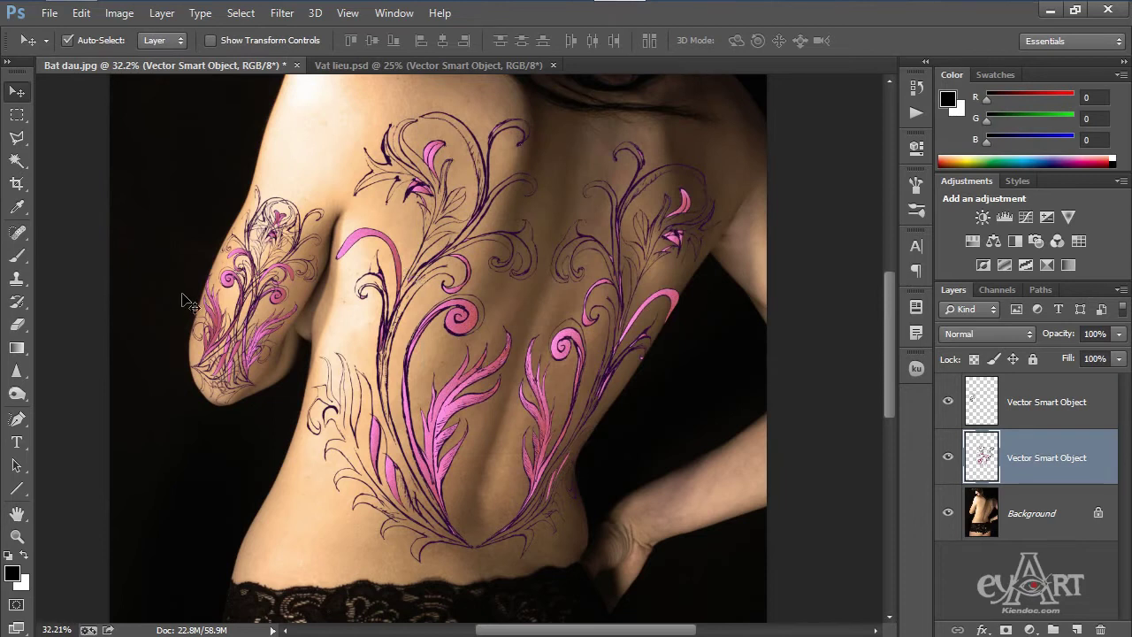
Step: Apply the same 10% monochromatic noise to the arm tattoo layer
scroll(232, 292, "up", 1)
scroll(232, 274, "up", 3)
scroll(247, 288, "up", 2)
scroll(254, 327, "up", 1)
left_click(250, 325)
left_click(282, 13)
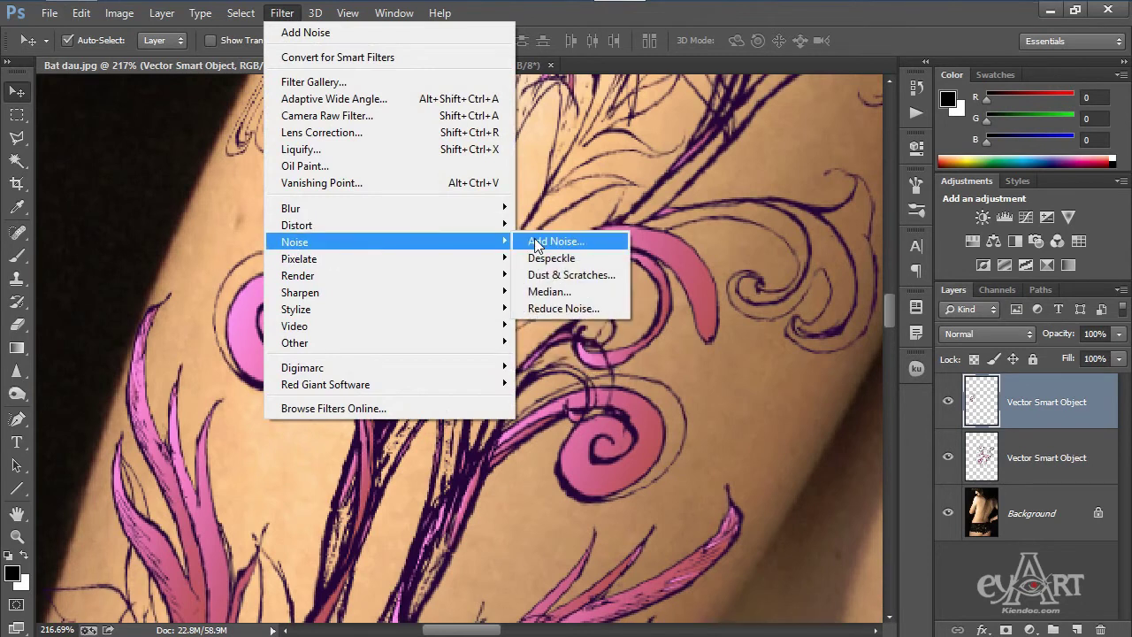
mouse_move(294, 242)
left_click(536, 240)
left_click(252, 323)
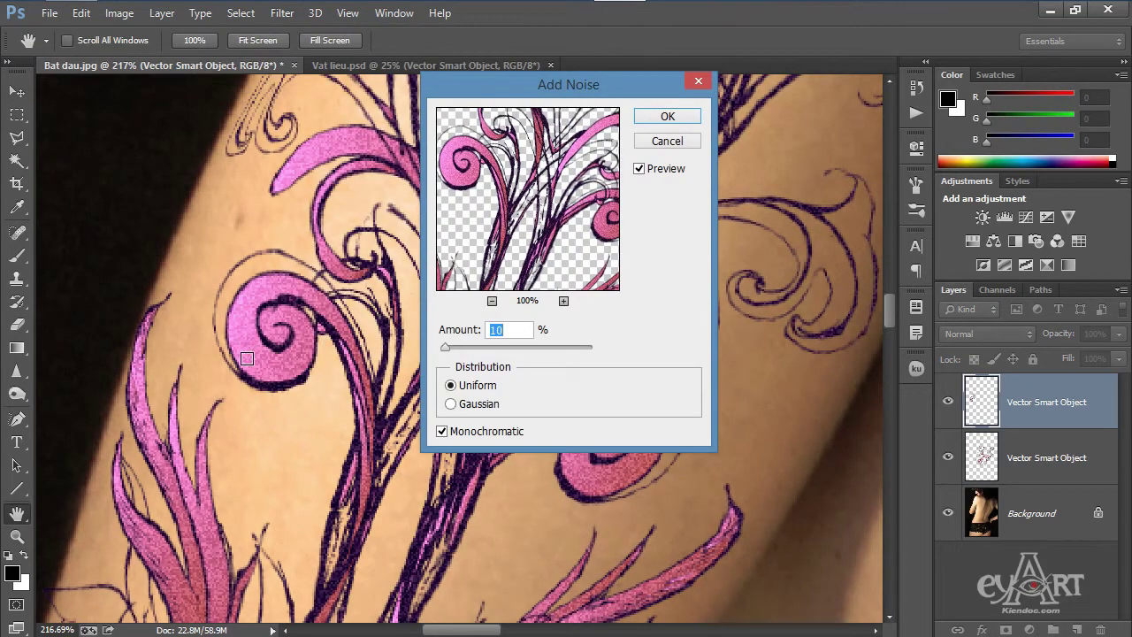
left_click(669, 119)
key("ctrl+0")
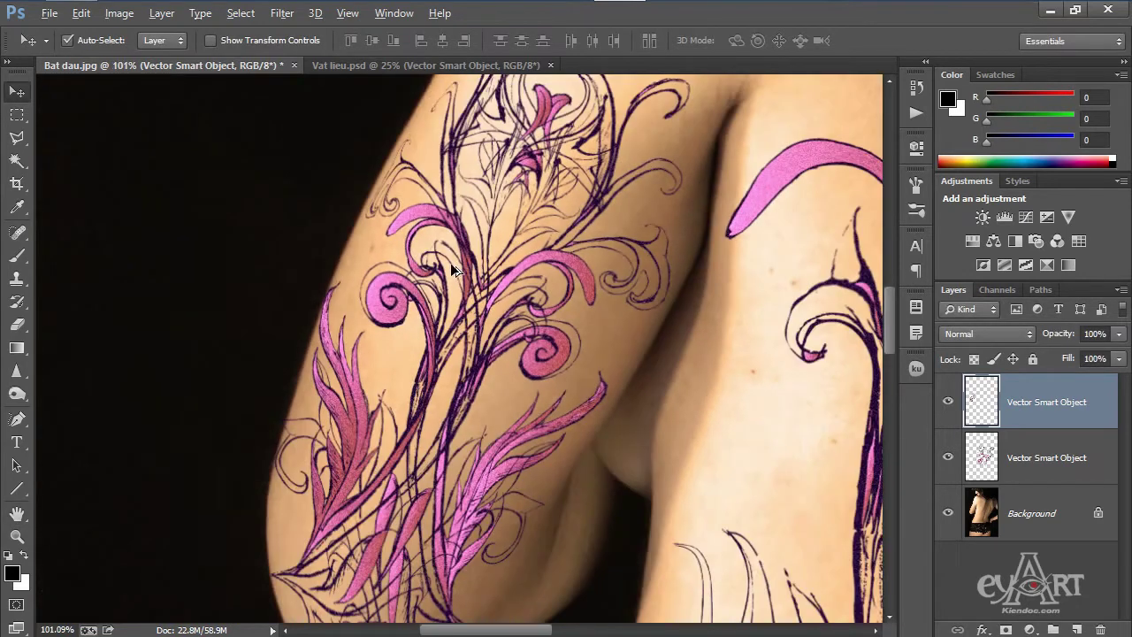
scroll(442, 268, "down", 3)
scroll(482, 256, "up", 2)
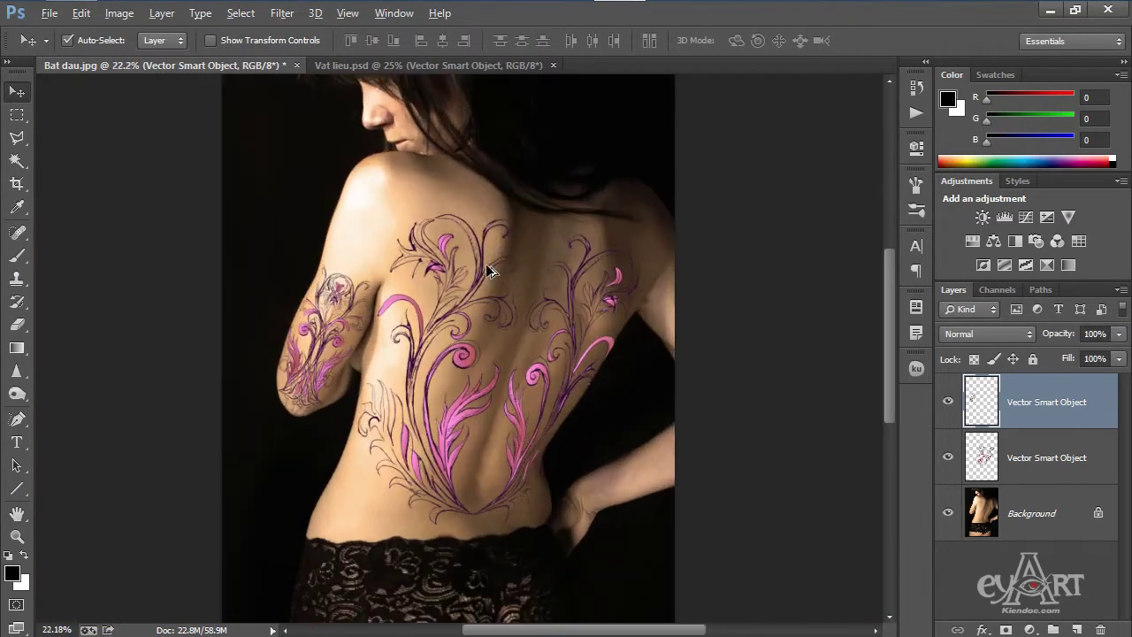
key("alt")
key("alt")
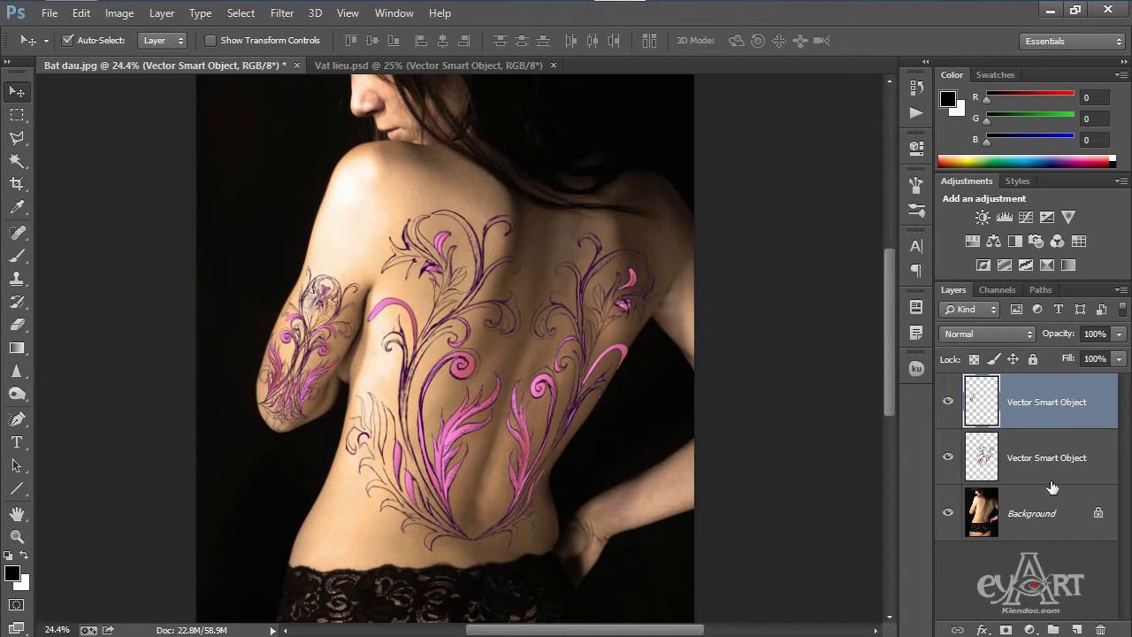
Step: Merge both tattoo layers and set the result to Multiply at 50% opacity
left_click(1060, 459, "shift")
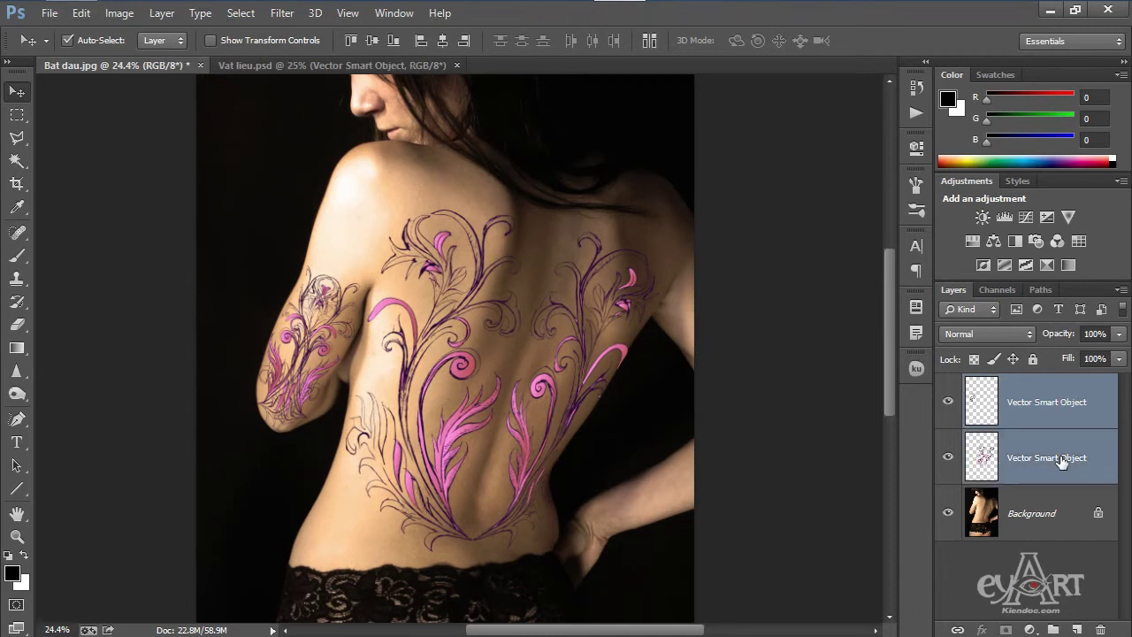
key("ctrl+e")
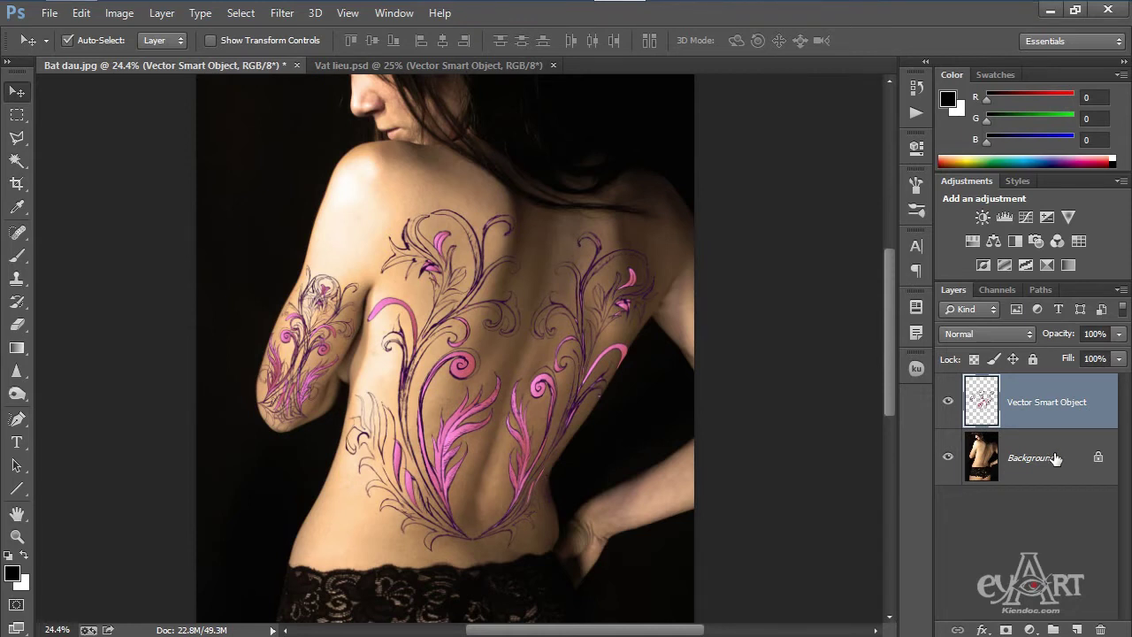
left_click(991, 335)
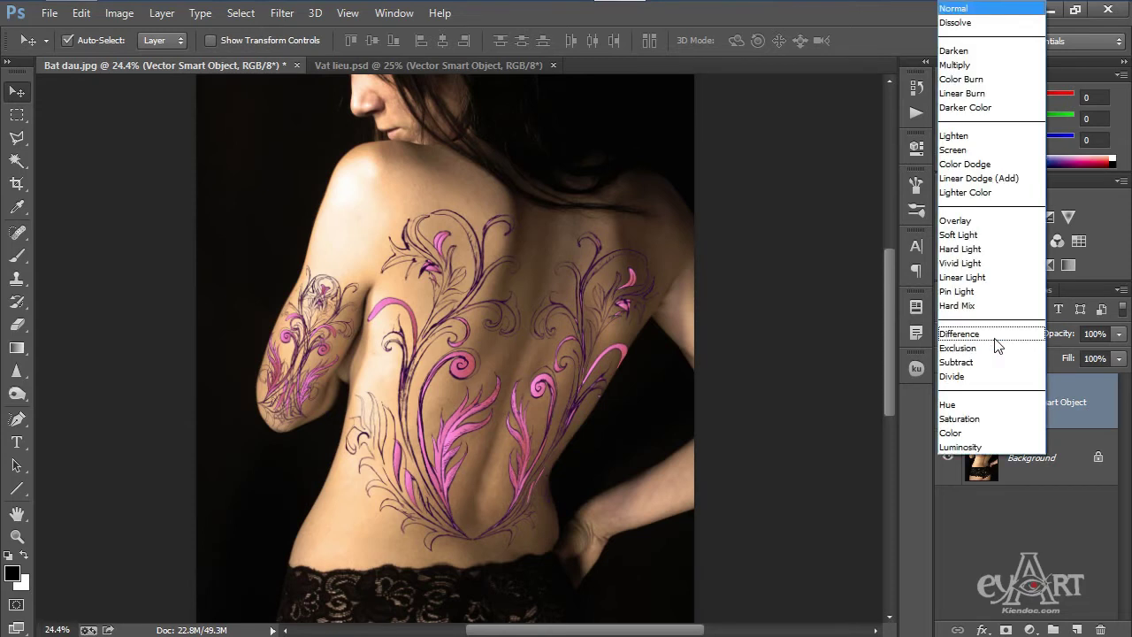
left_click(964, 64)
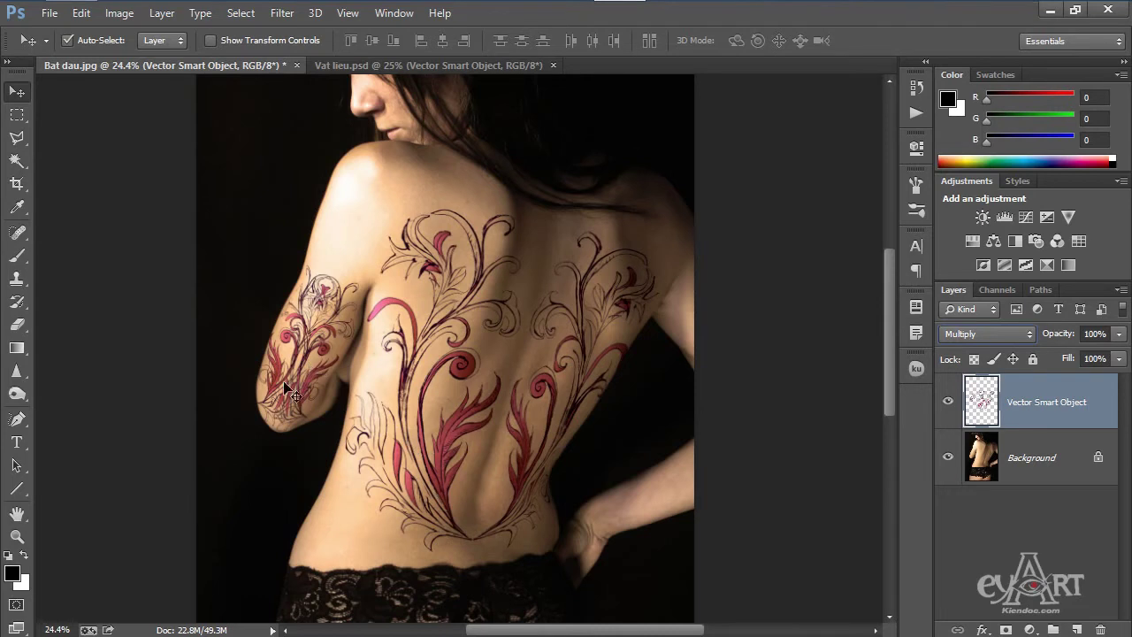
left_click(1099, 333)
type("0")
key("Return")
key("Return")
Step: Add a Hue/Saturation adjustment layer above the merged tattoo
scroll(514, 368, "up", 2)
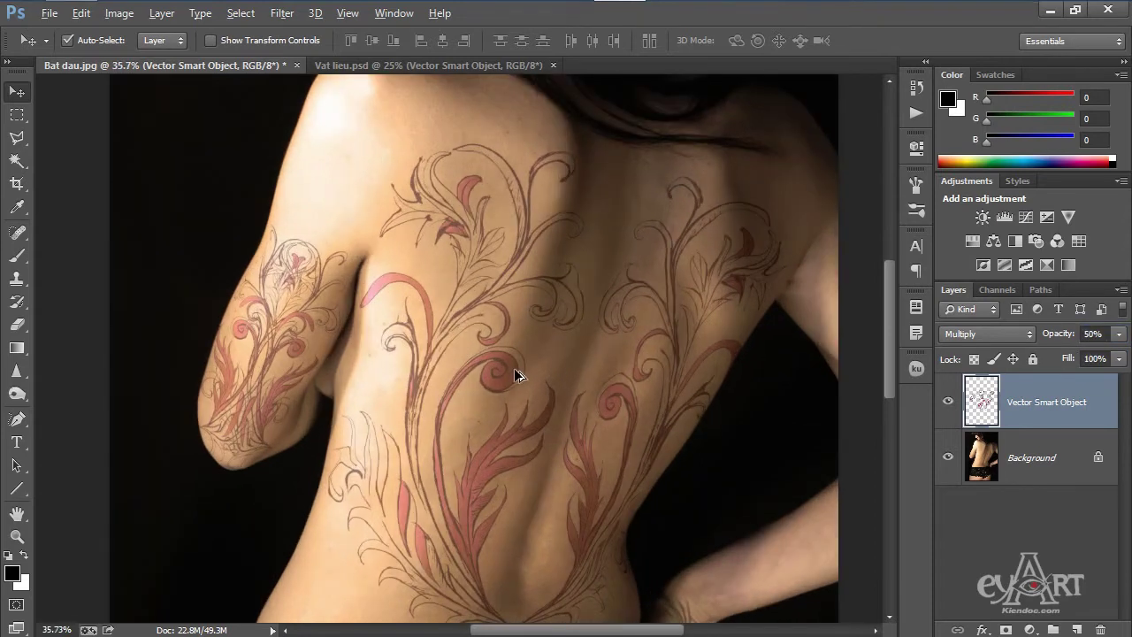
scroll(506, 367, "up", 5)
scroll(506, 367, "down", 5)
scroll(473, 363, "down", 2)
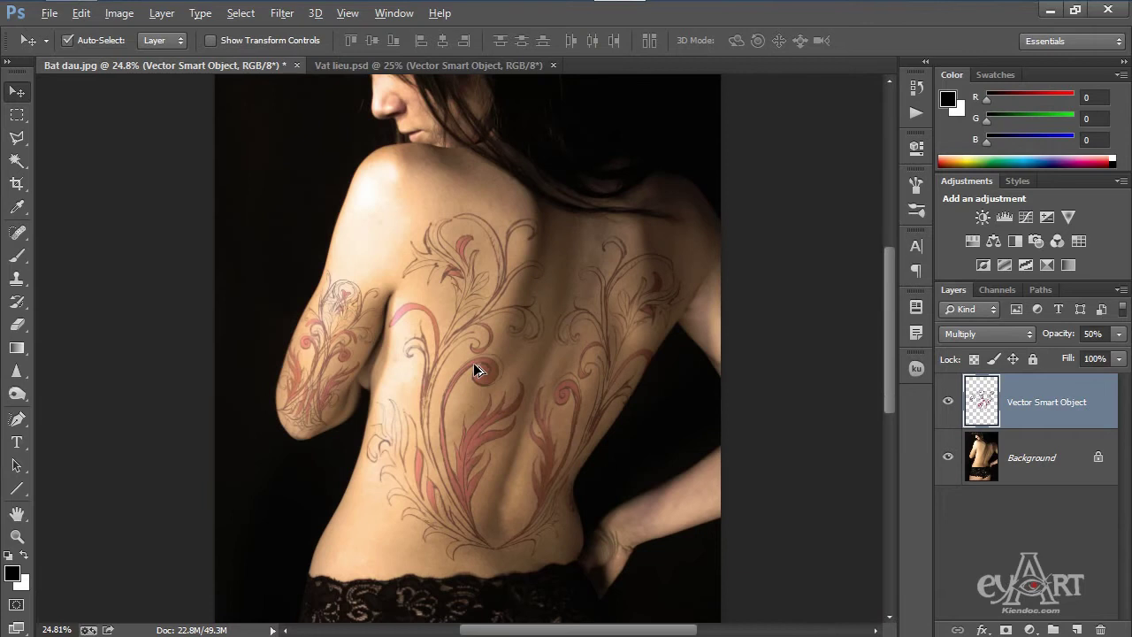
scroll(473, 363, "up", 2)
scroll(473, 362, "down", 3)
scroll(474, 363, "down", 1)
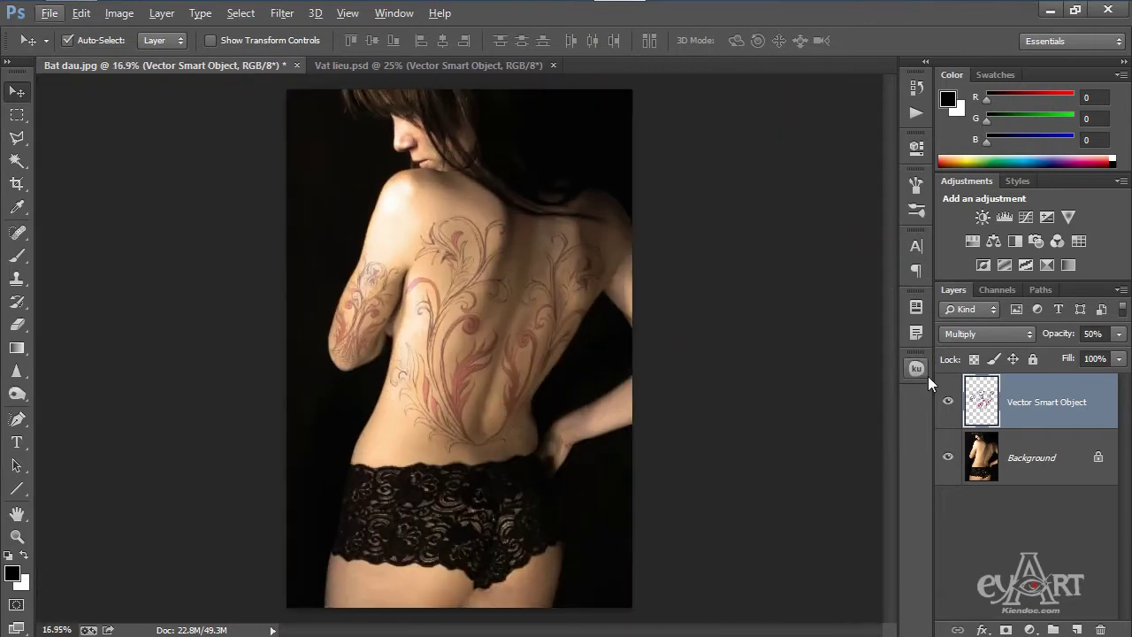
left_click(972, 239)
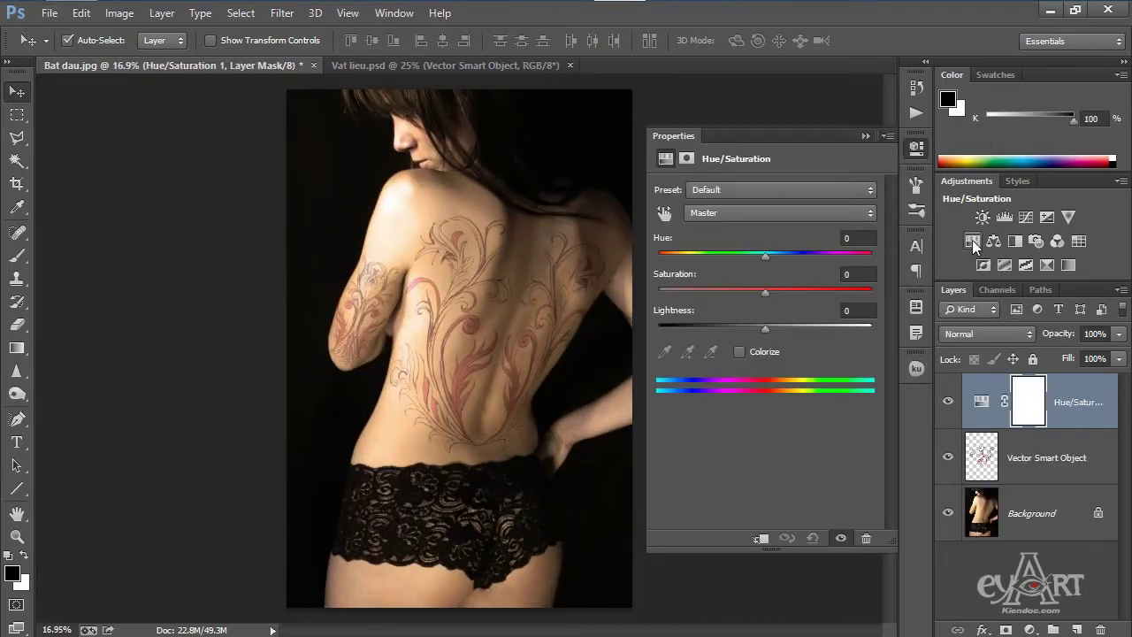
mouse_move(765, 256)
left_mouse_down()
mouse_move(788, 257)
mouse_move(721, 256)
left_mouse_up()
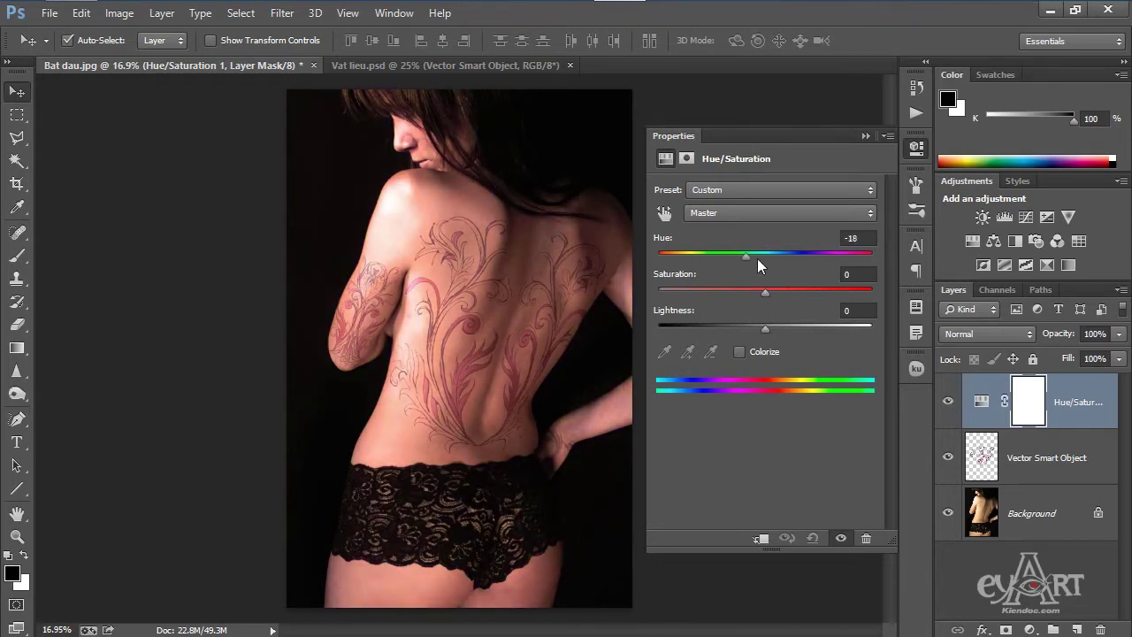
left_click(762, 538)
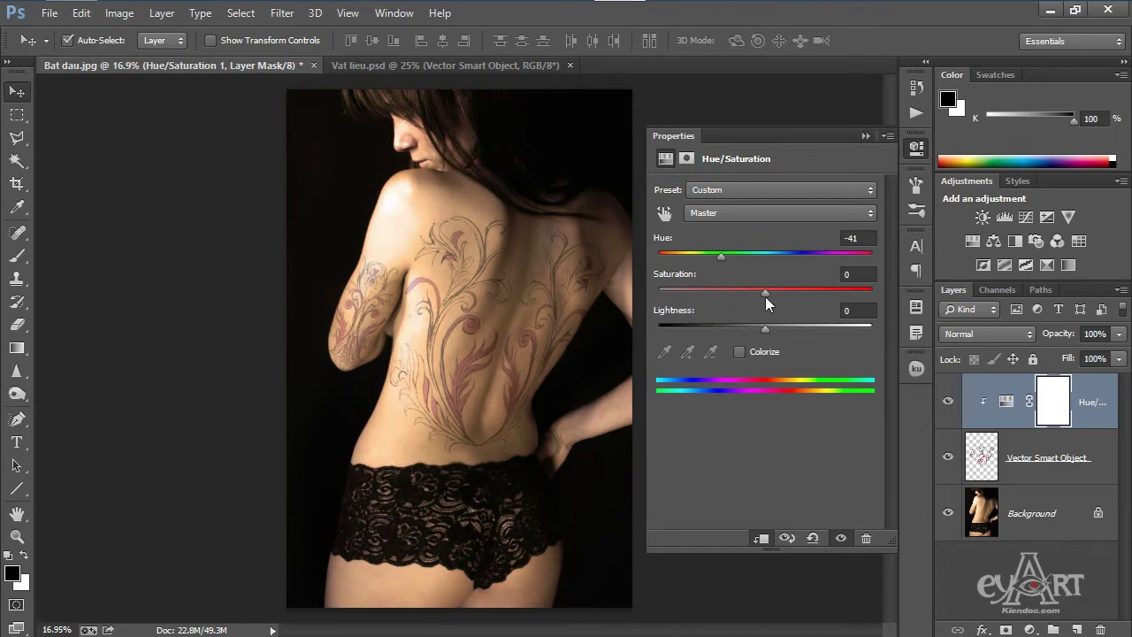
mouse_move(719, 256)
left_mouse_down()
mouse_move(841, 247)
mouse_move(683, 252)
left_mouse_up()
left_click(864, 136)
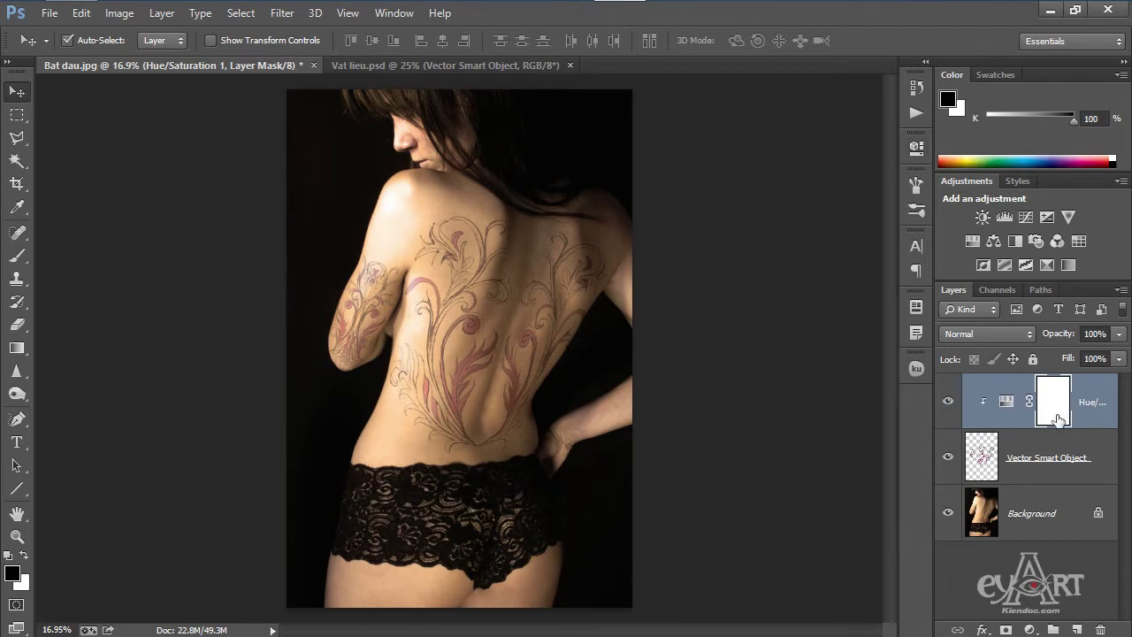
key("Delete")
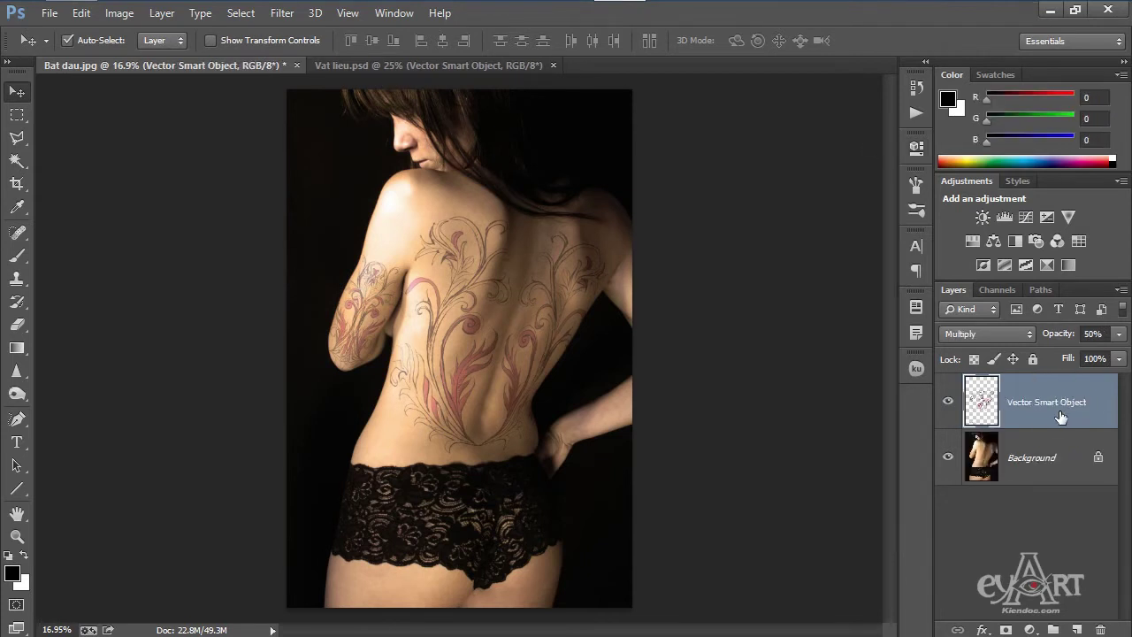
left_click(1076, 629)
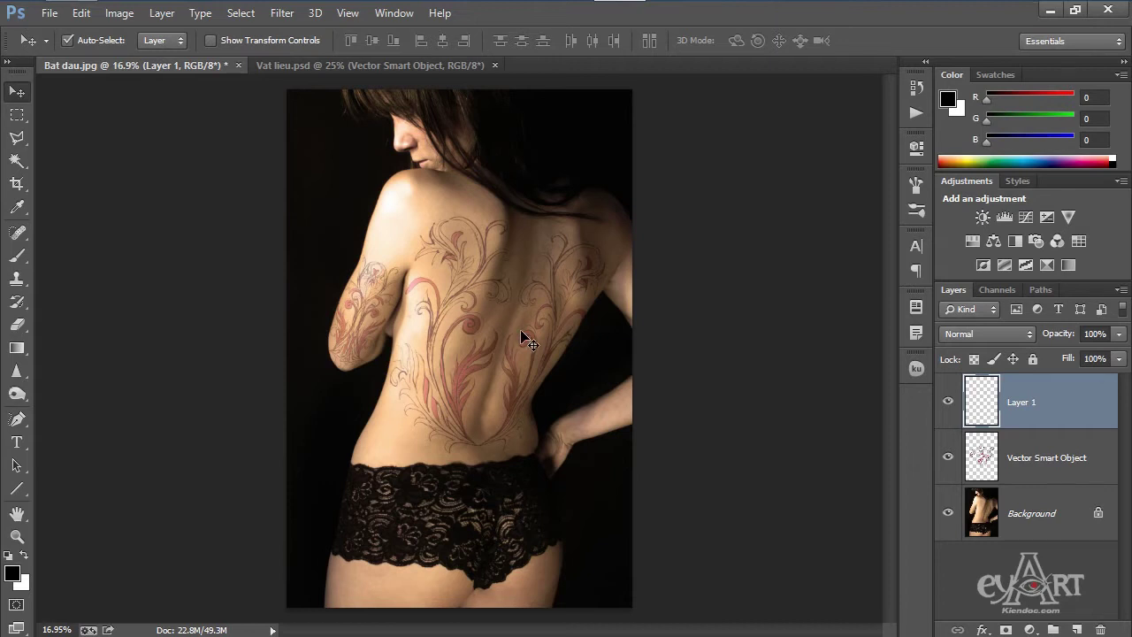
Step: Pick a dark navy foreground colour and Paint Bucket-fill Layer 1 with it
left_click(12, 573)
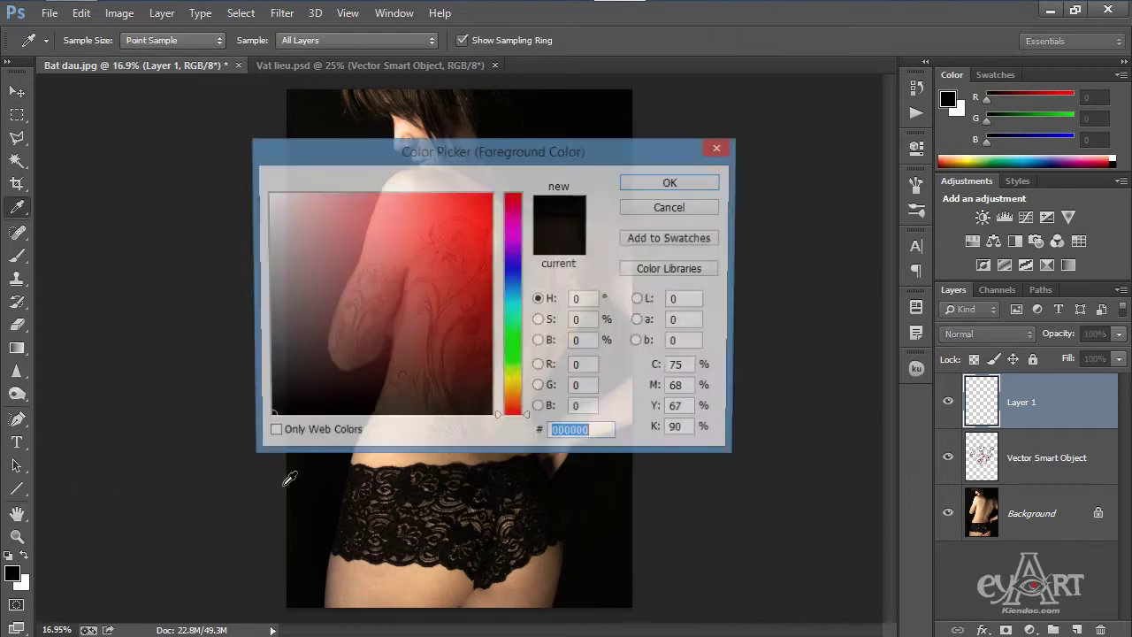
left_click_drag(502, 329, 513, 277)
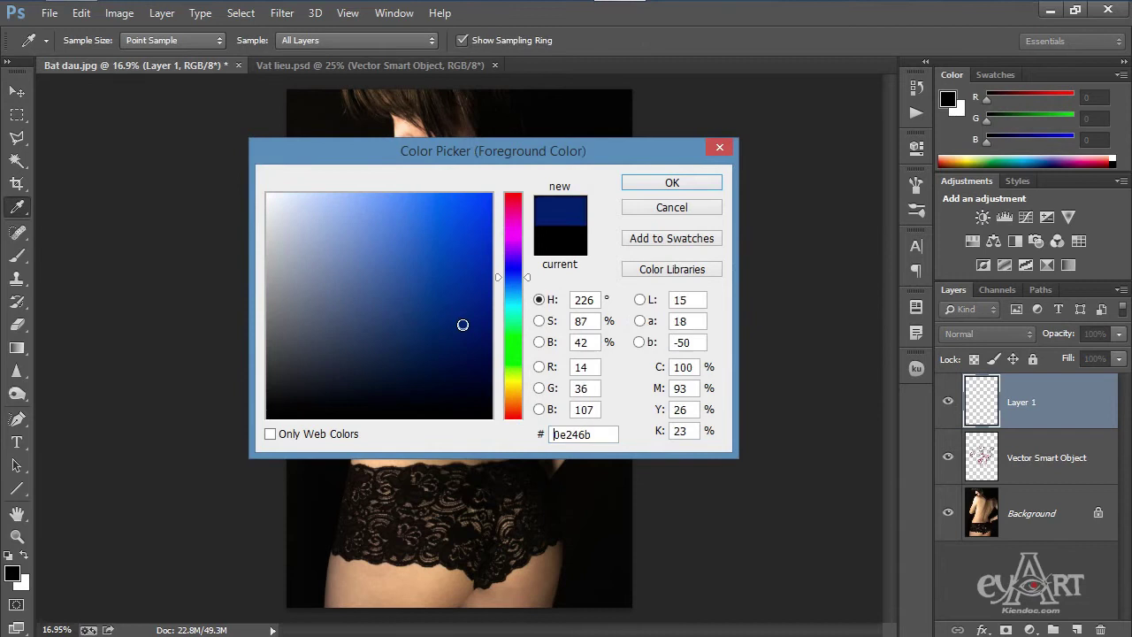
left_click_drag(462, 324, 460, 366)
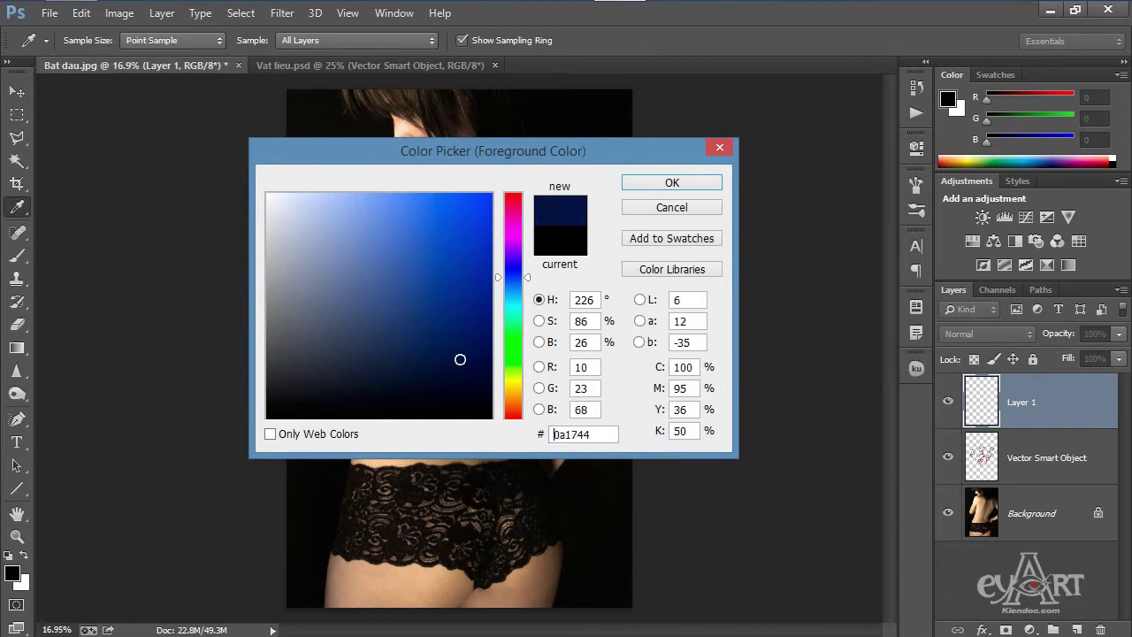
left_click(672, 186)
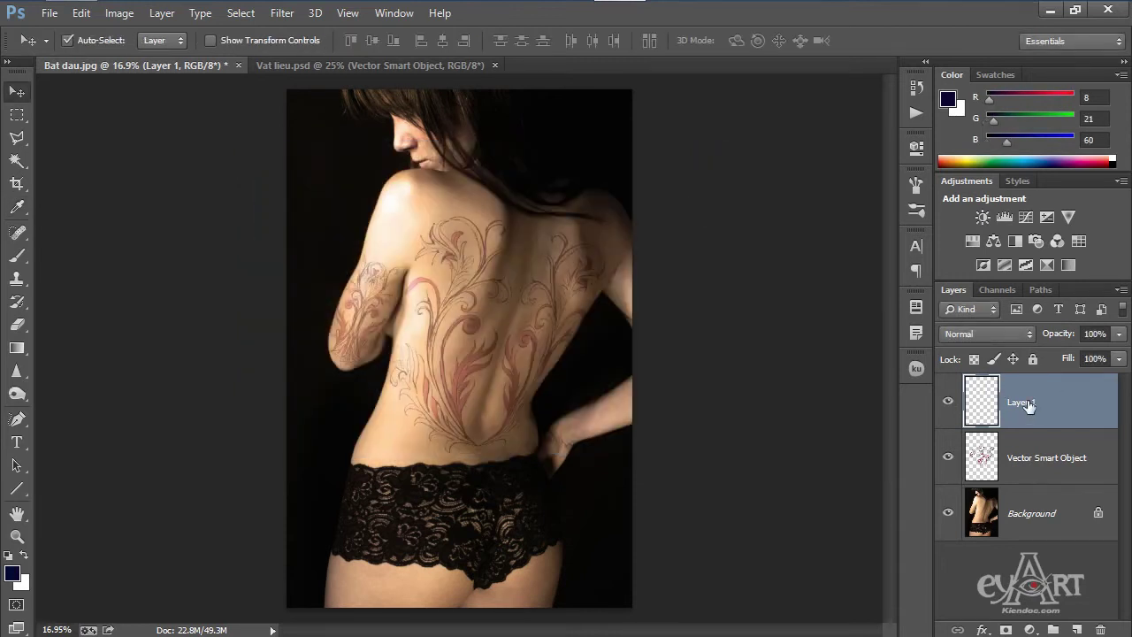
left_click_drag(17, 348, 71, 376)
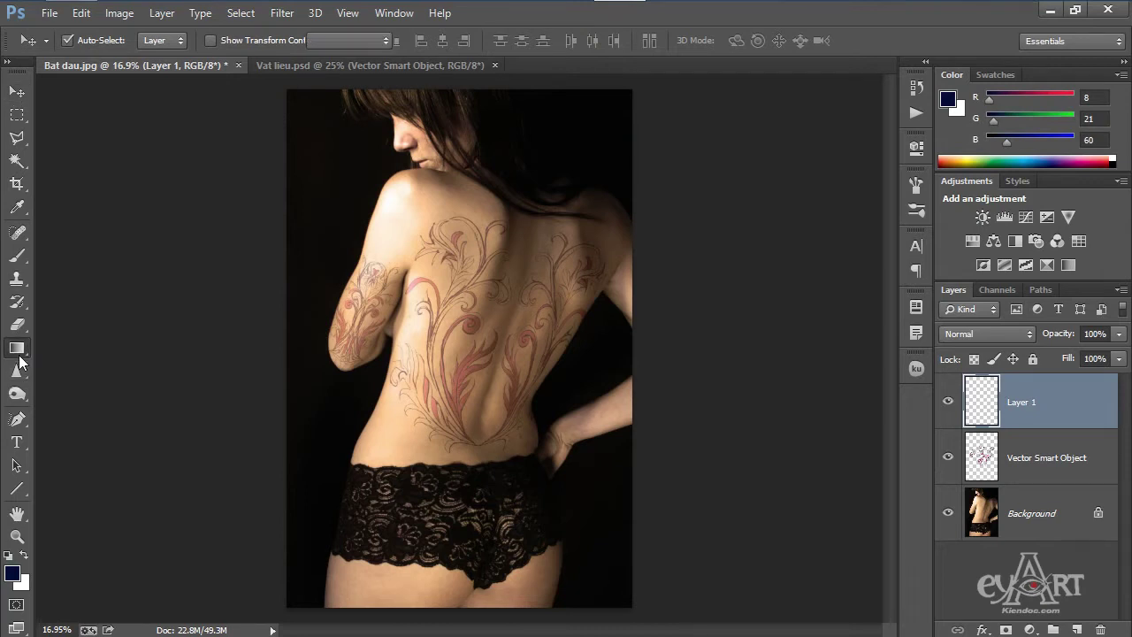
left_click(69, 366)
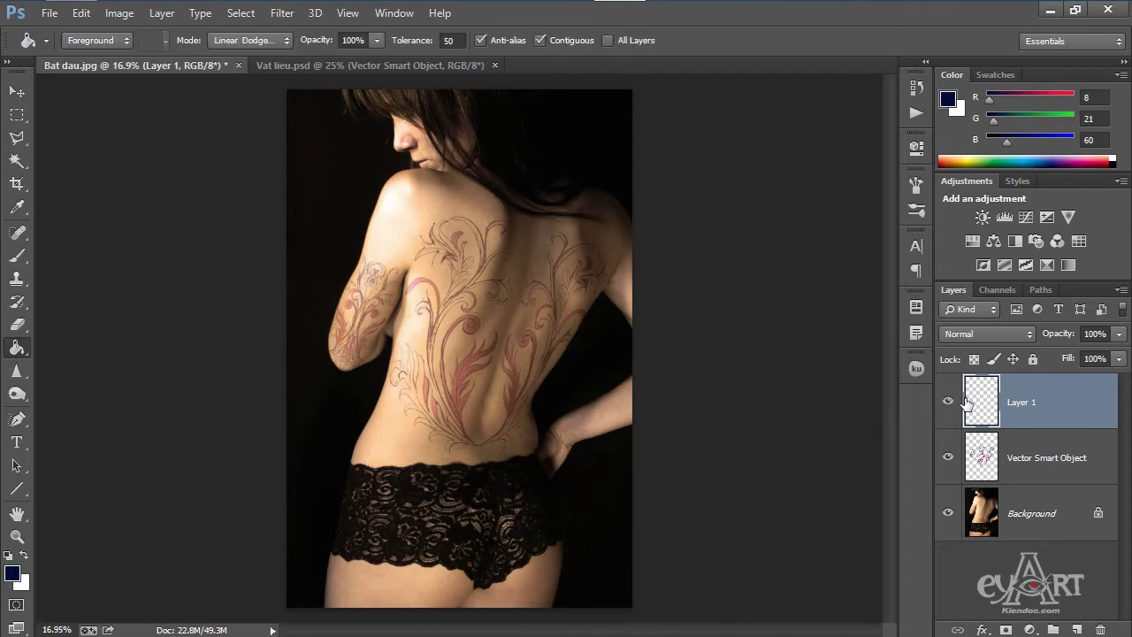
left_click(477, 352)
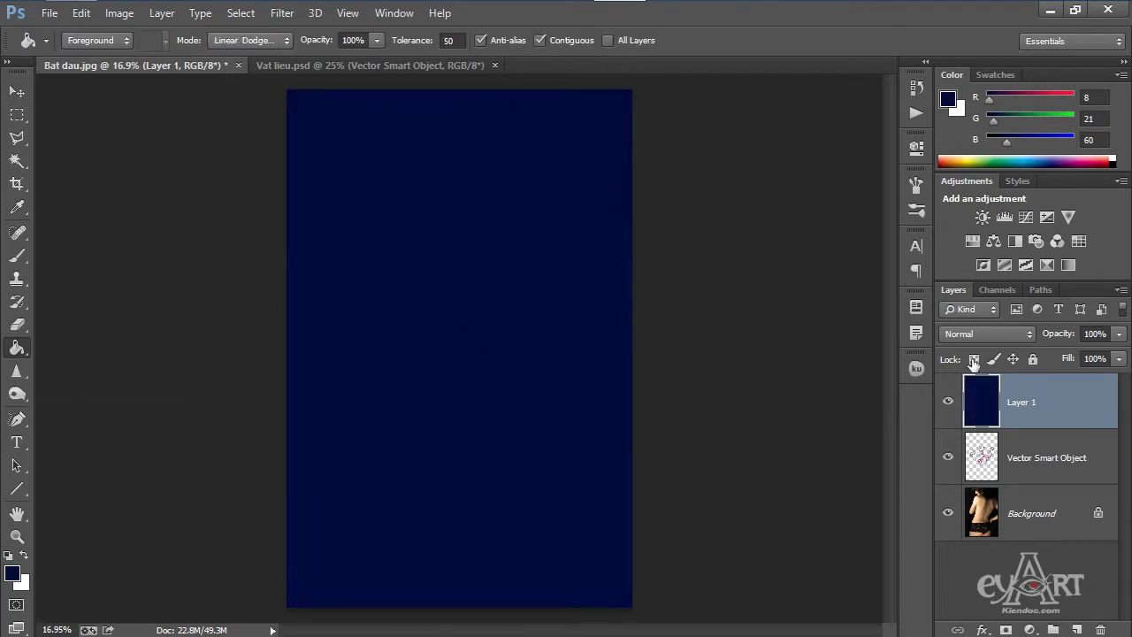
Step: Set Layer 1 to Overlay blend mode at 60% opacity
left_click(996, 336)
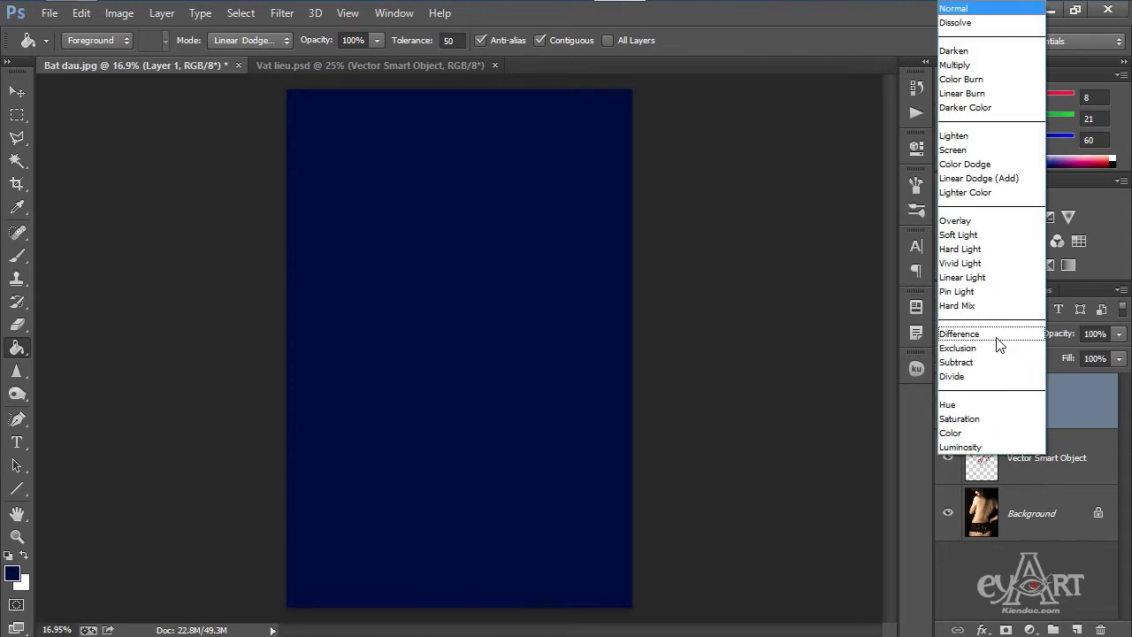
left_click(985, 225)
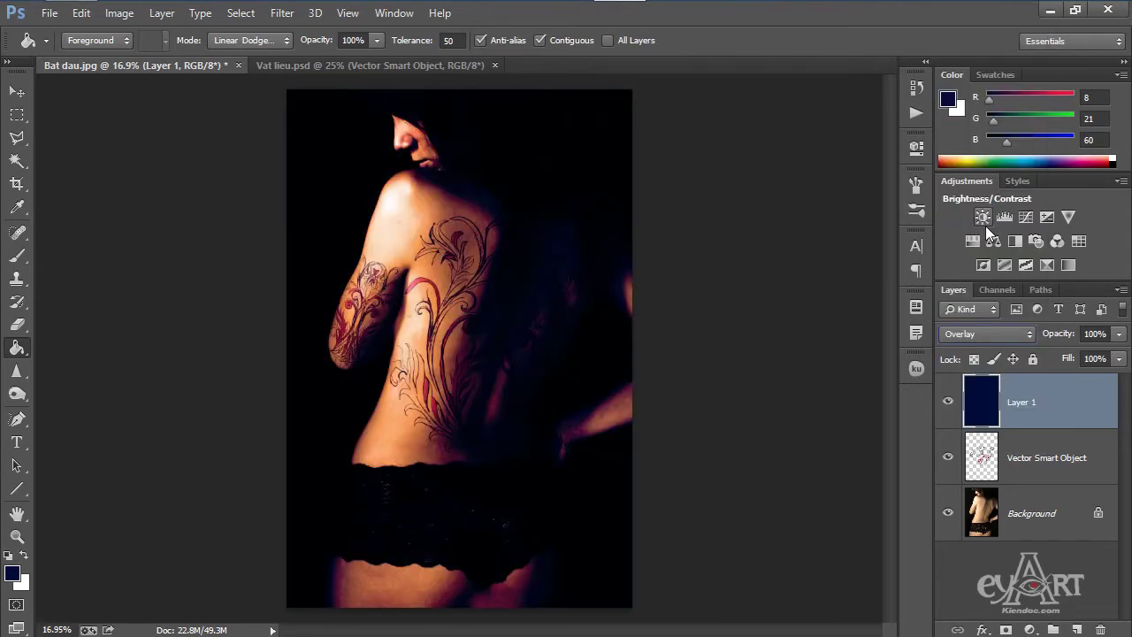
left_click(18, 92)
left_click(1117, 336)
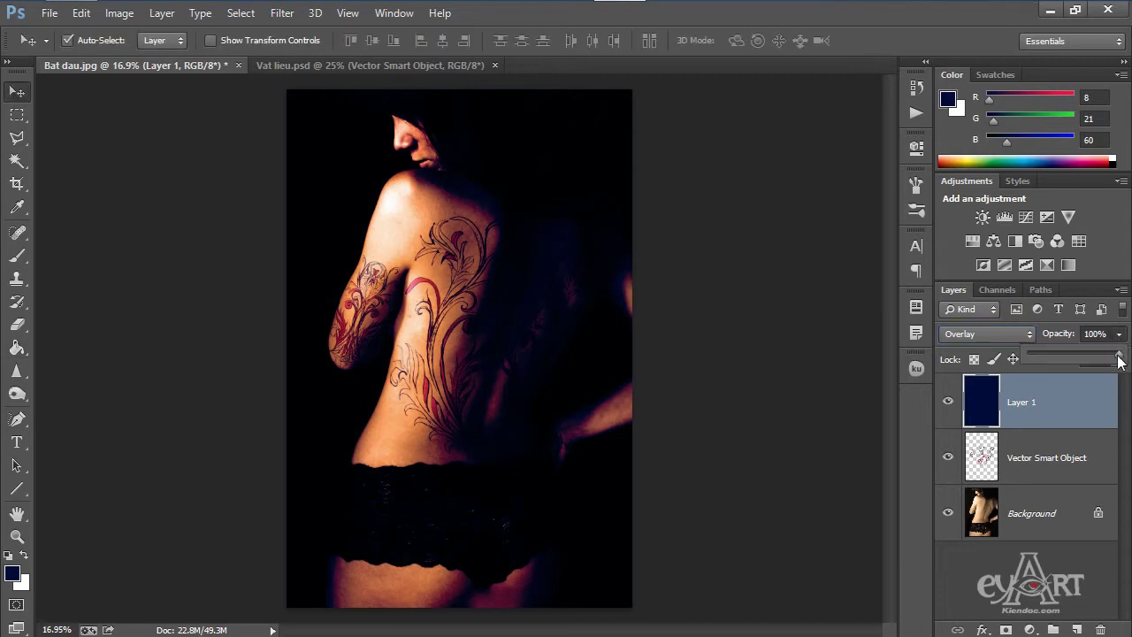
left_click_drag(1117, 357, 1078, 363)
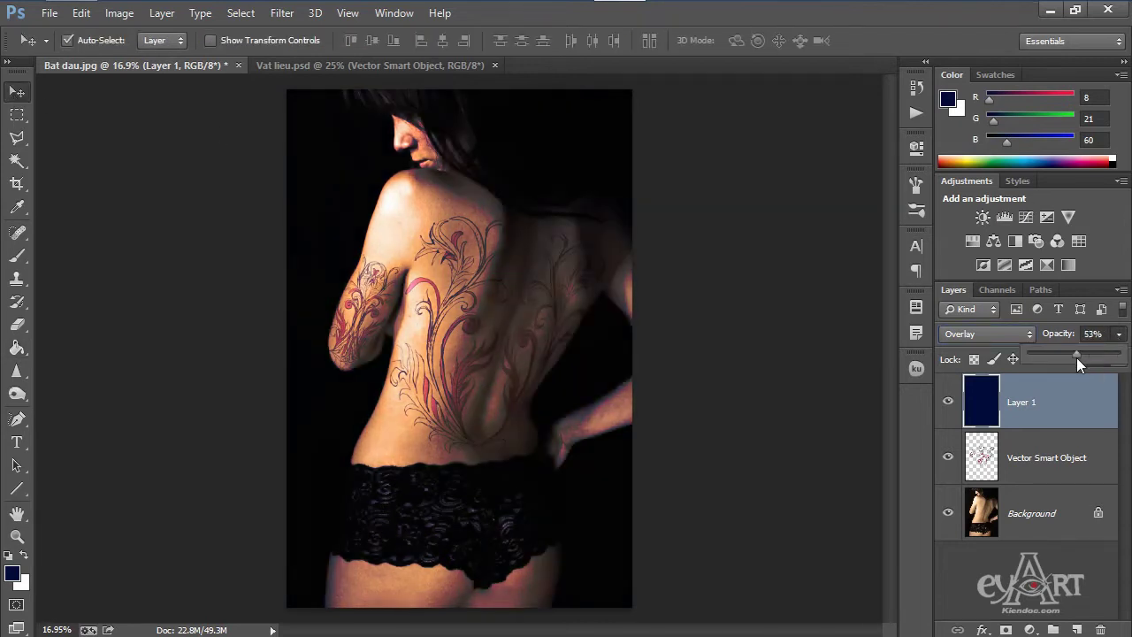
left_click(1104, 333)
type("60")
key("Return")
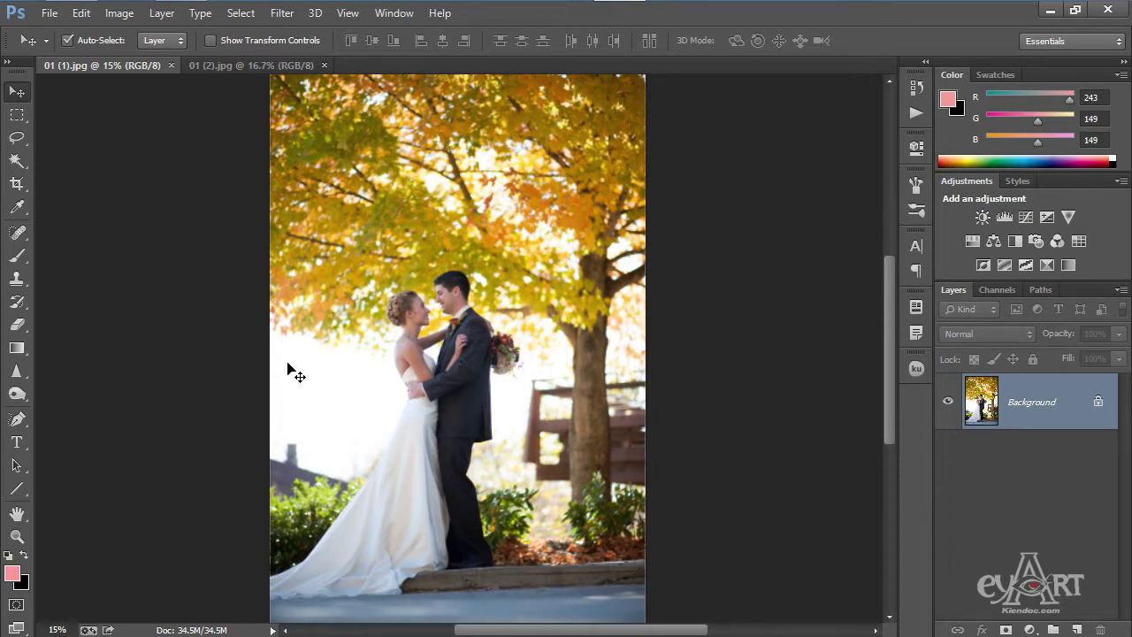
Step: Switch to the Brush tool for painting on the wedding photo
left_click(18, 261)
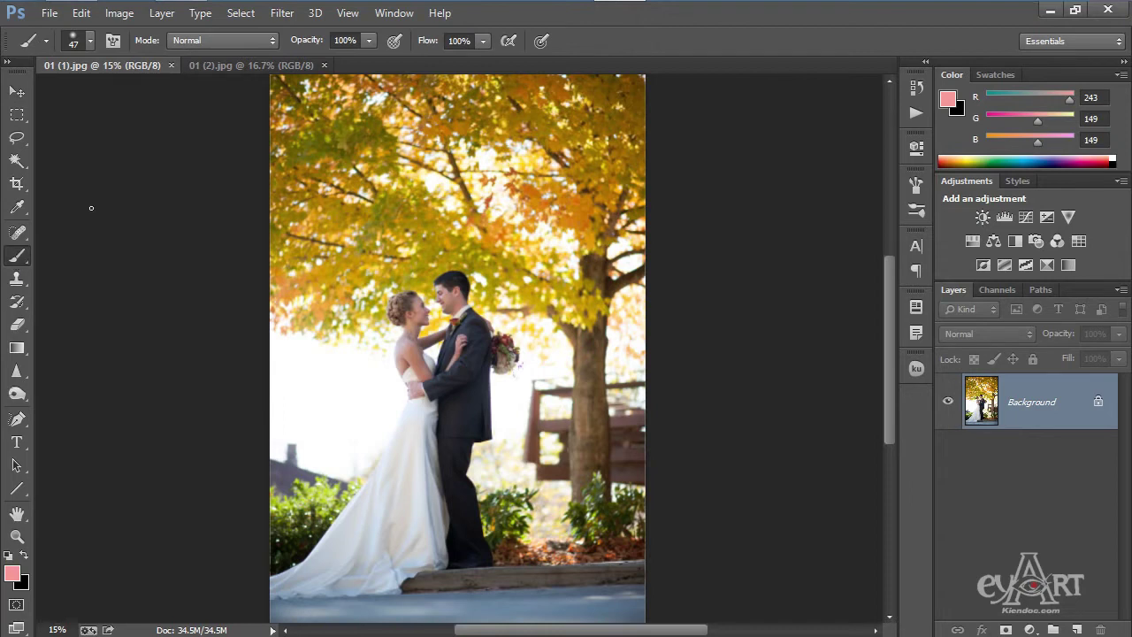
Step: Load the 02.abr brush set into the brush presets
left_click(88, 42)
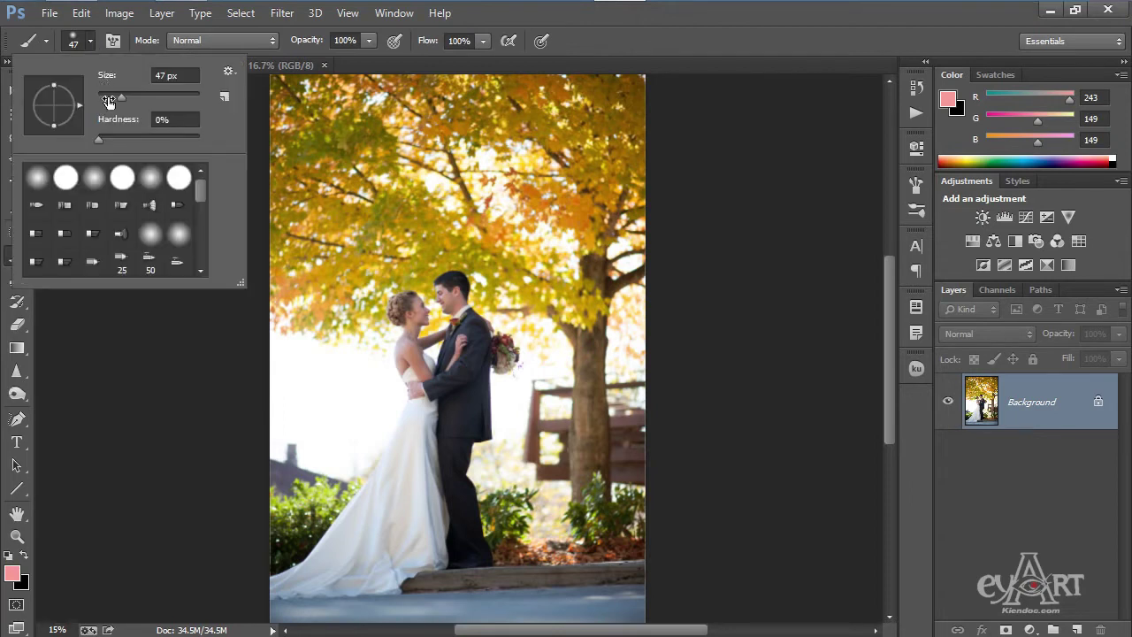
left_click(227, 72)
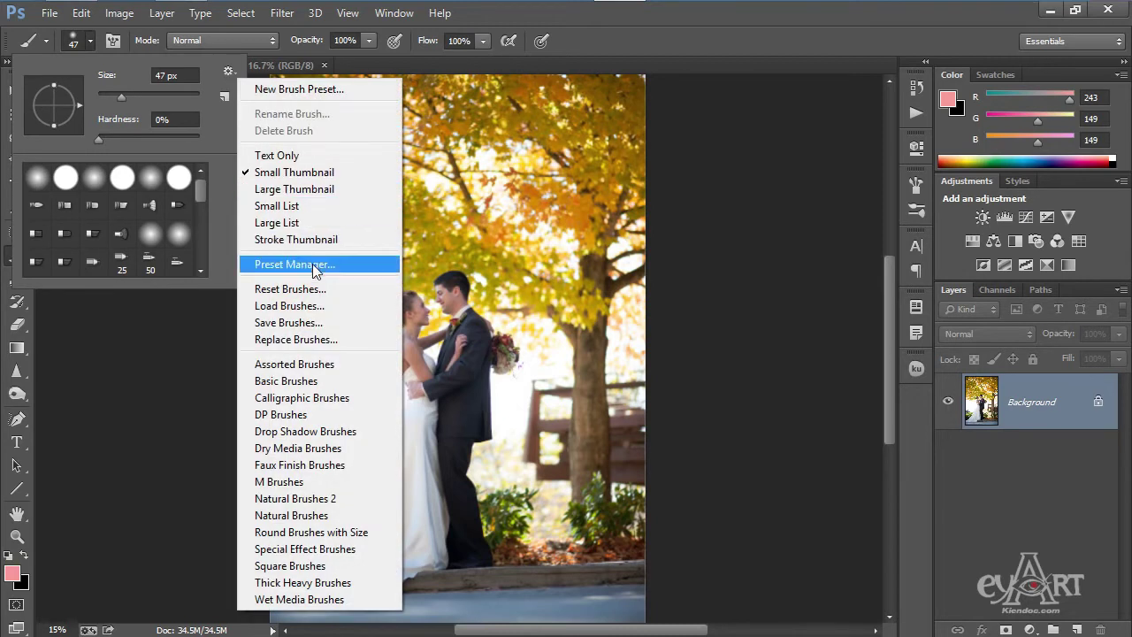
left_click(290, 311)
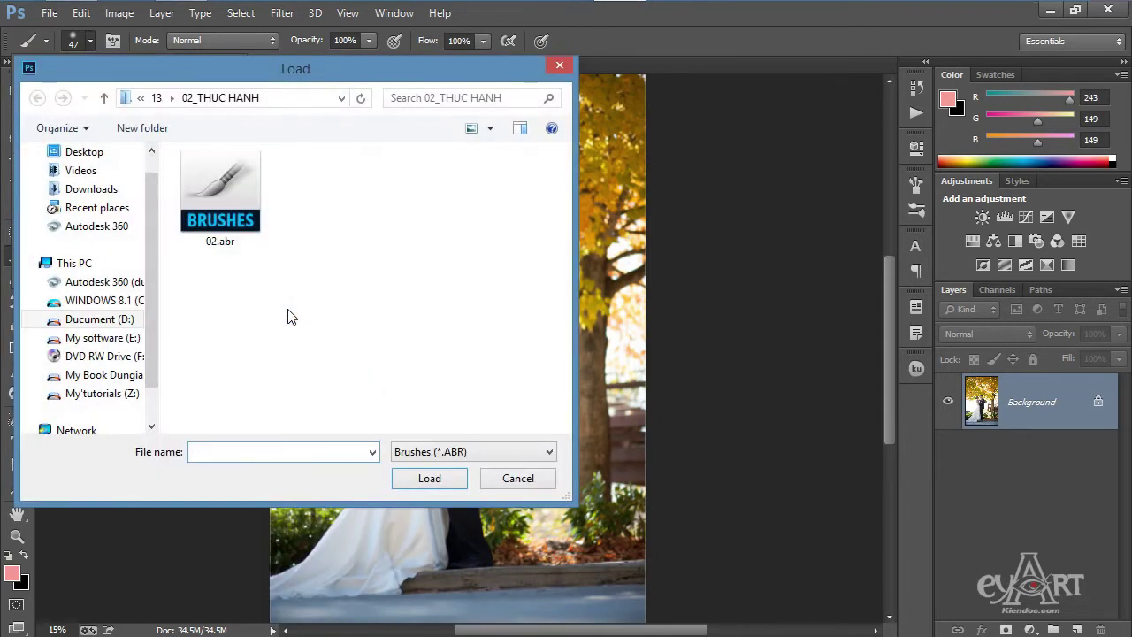
left_click(231, 190)
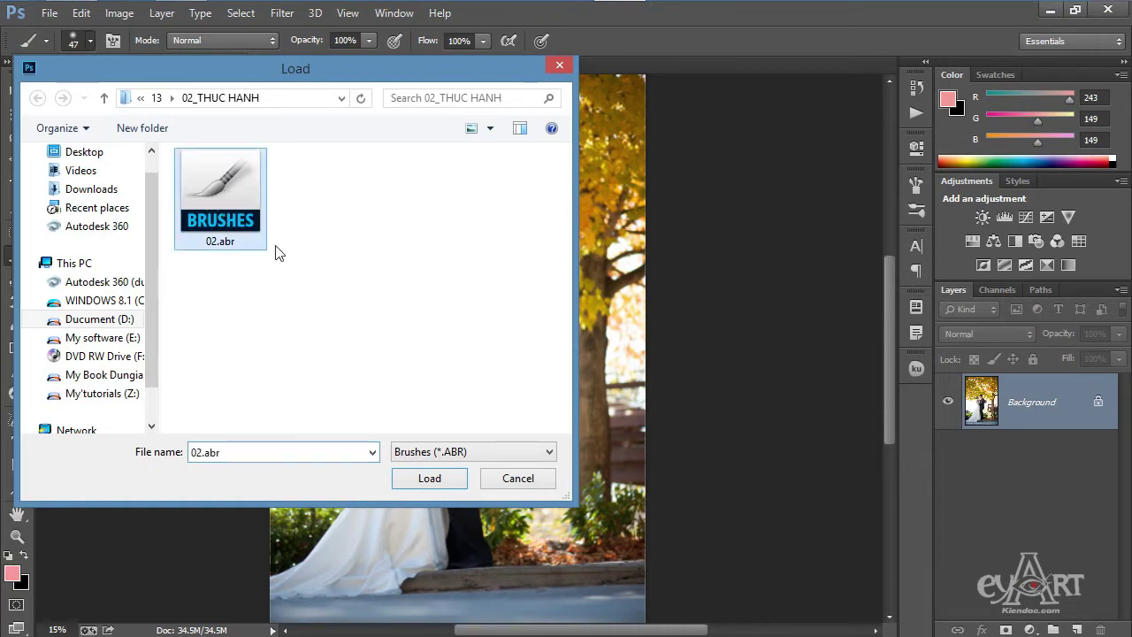
left_click(427, 482)
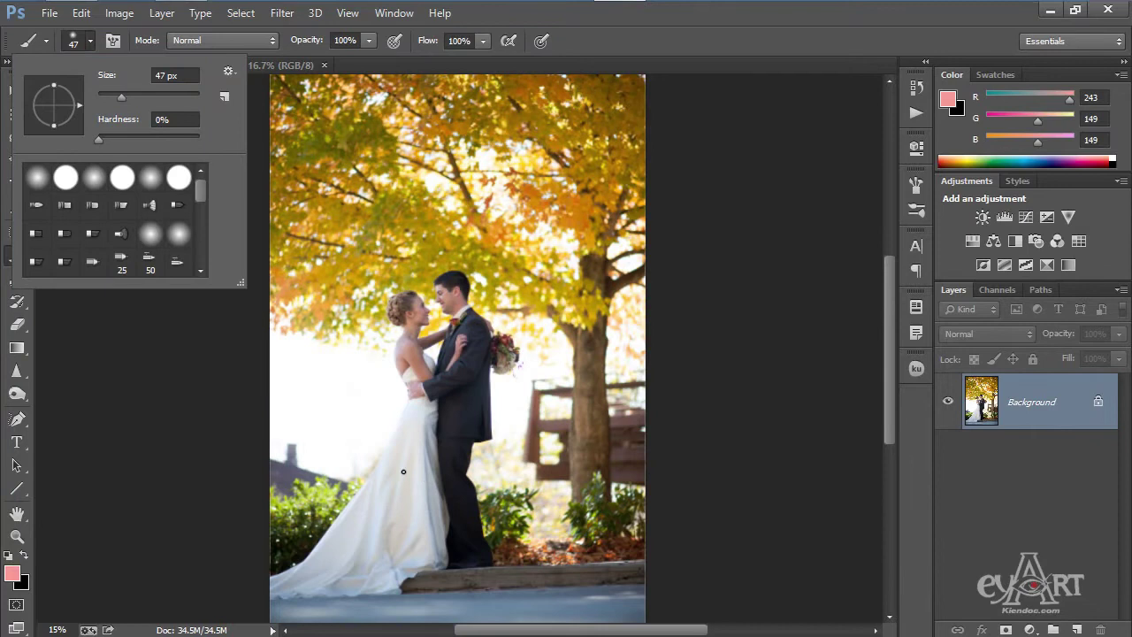
Step: Select the soft 450 px brush from the loaded set and begin reviewing the foreground colour
left_click_drag(201, 187, 208, 262)
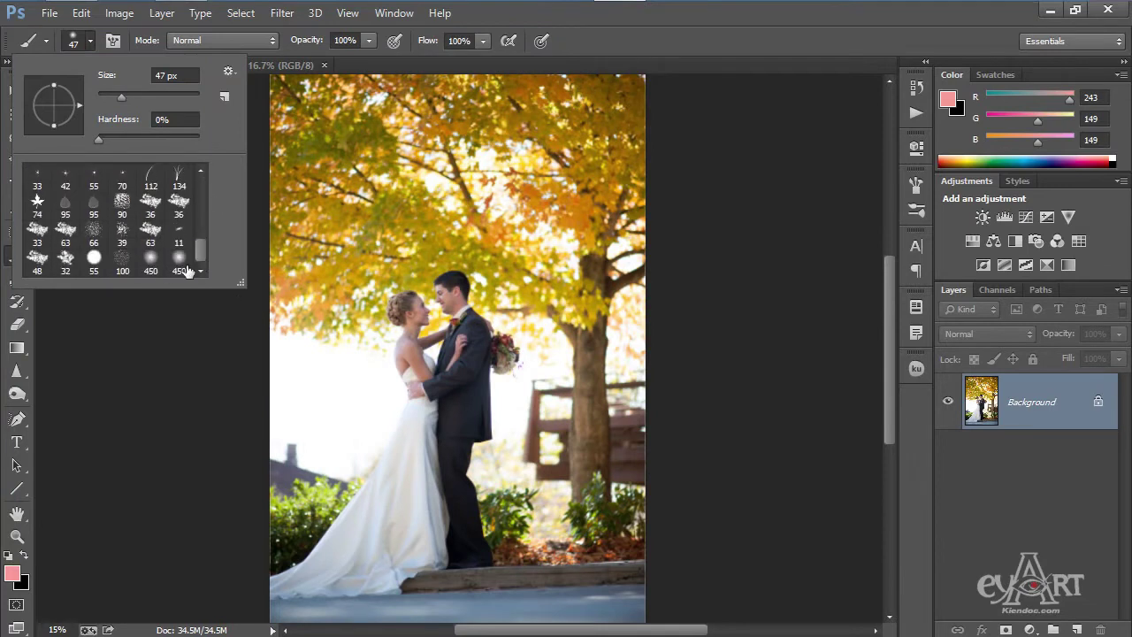
left_click(180, 262)
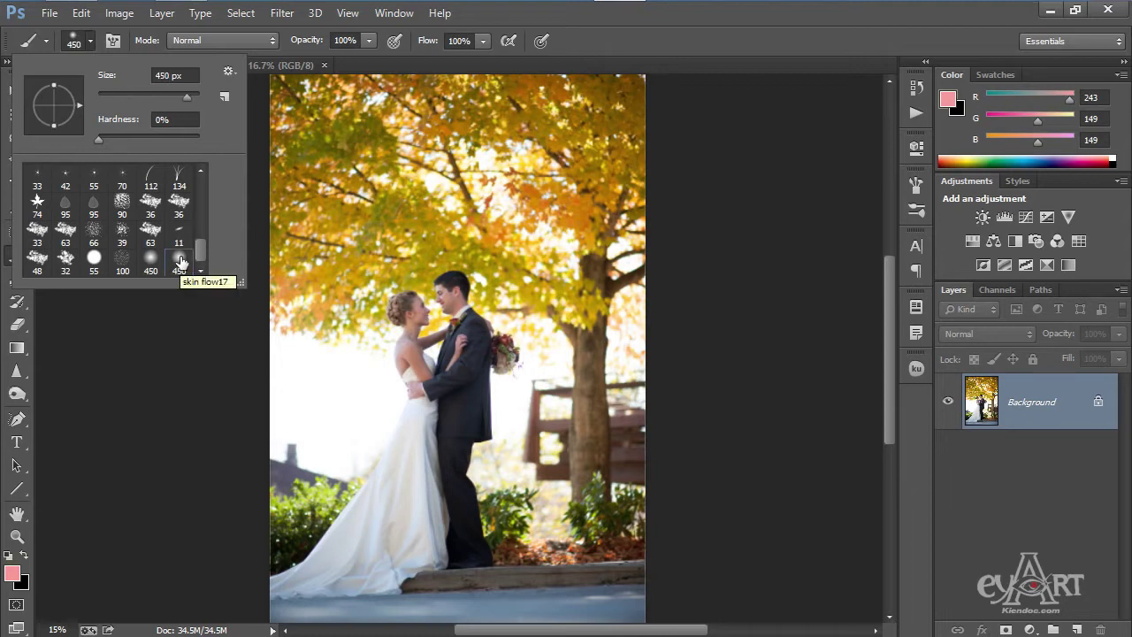
double_click(180, 262)
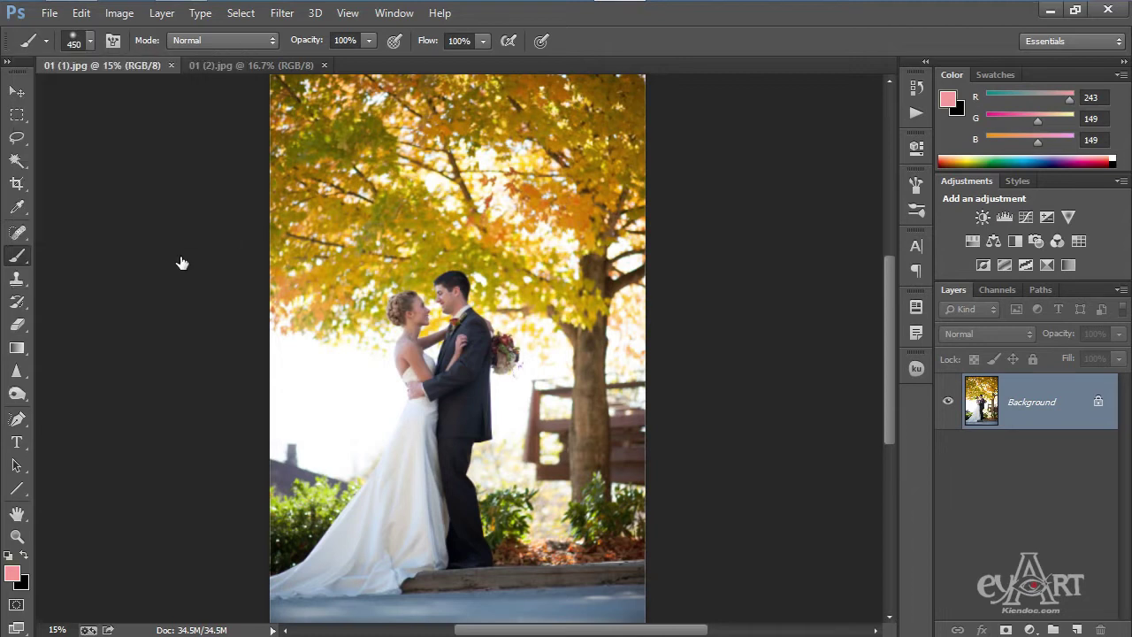
left_click(12, 575)
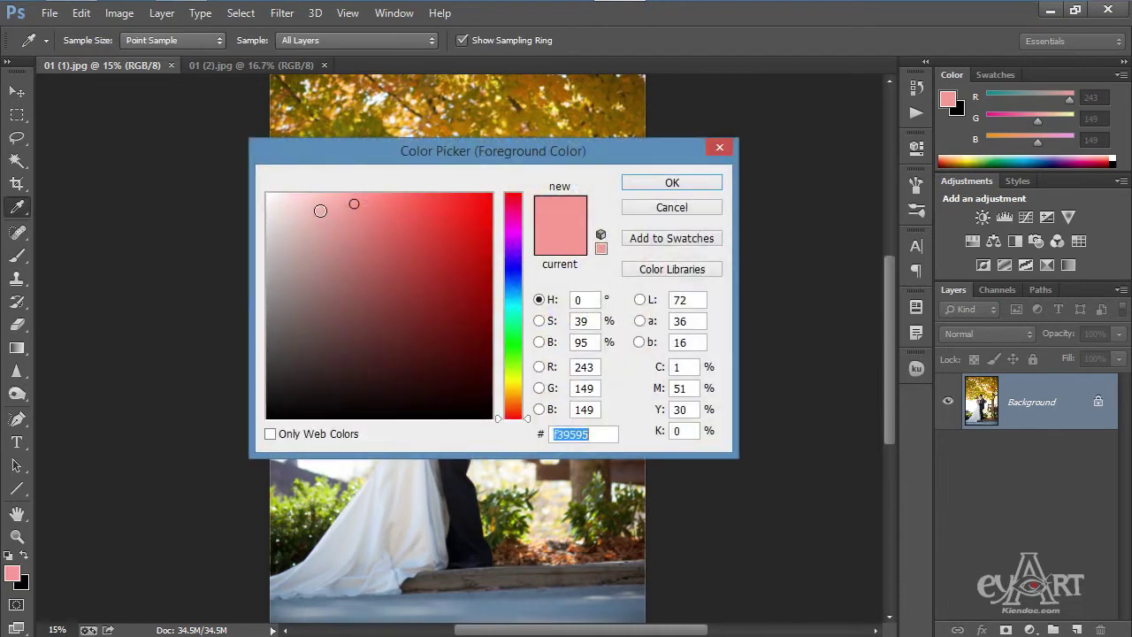
Step: Set the foreground to a near-white sampled from the bright background
left_click_drag(322, 212, 267, 193)
left_click(674, 184)
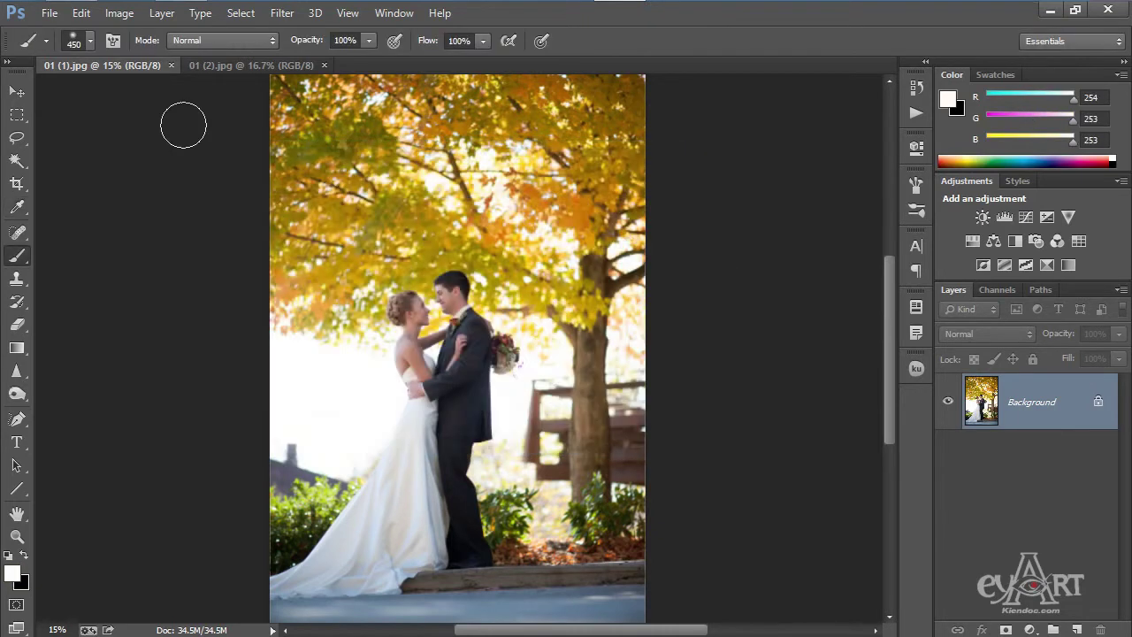
left_click(89, 41)
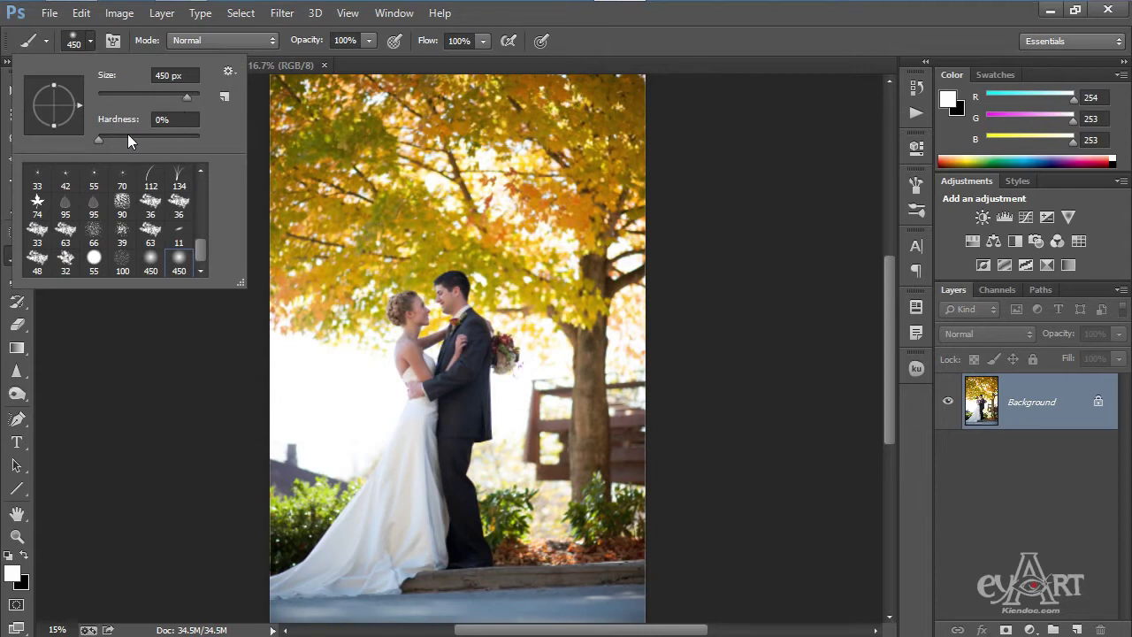
key("Return")
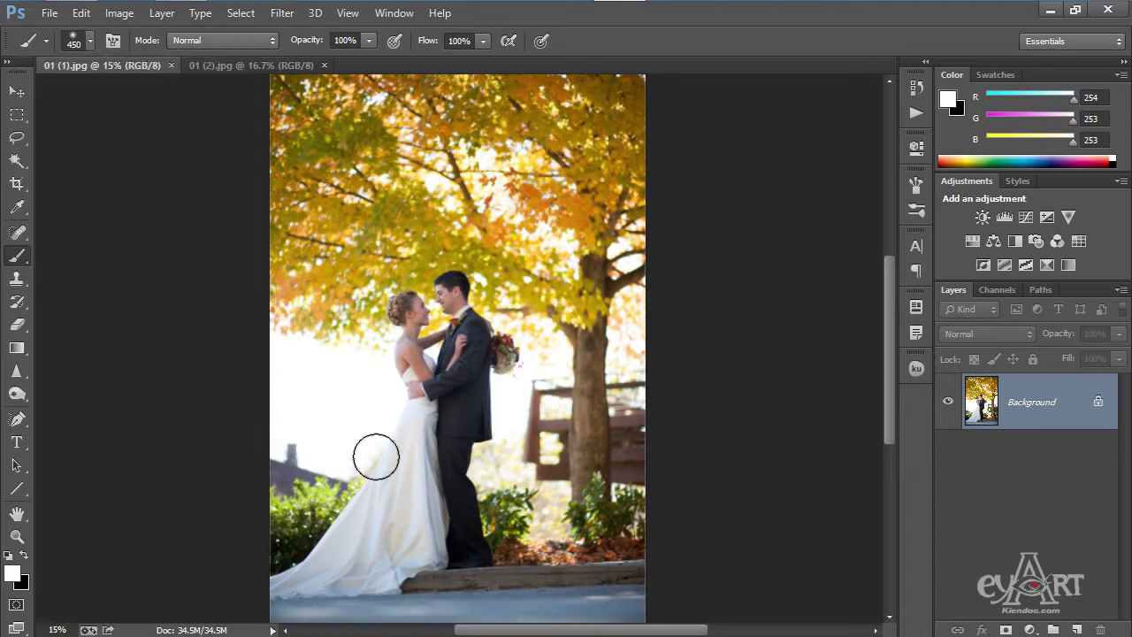
scroll(296, 460, "up", 5)
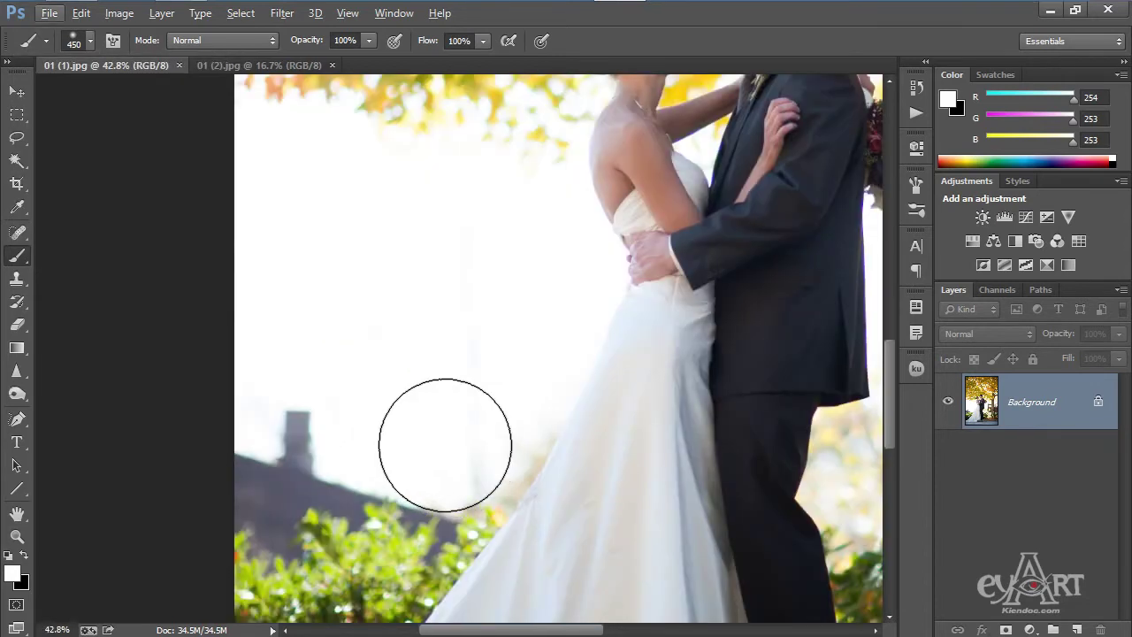
left_click(18, 210)
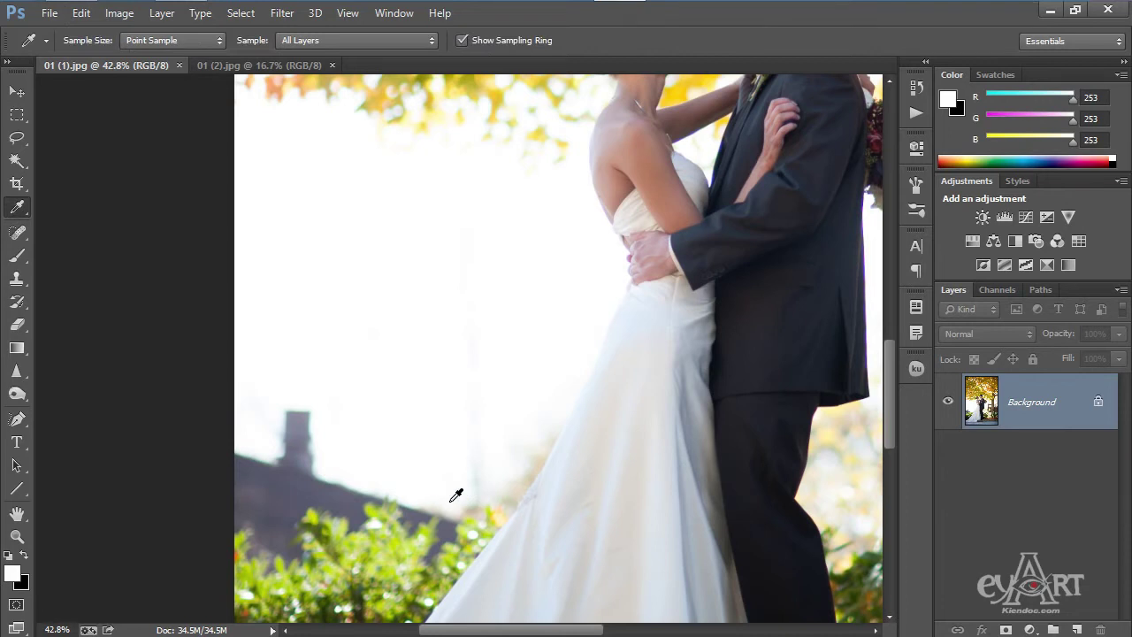
Step: Shrink the soft brush to 135 px
left_click(17, 255)
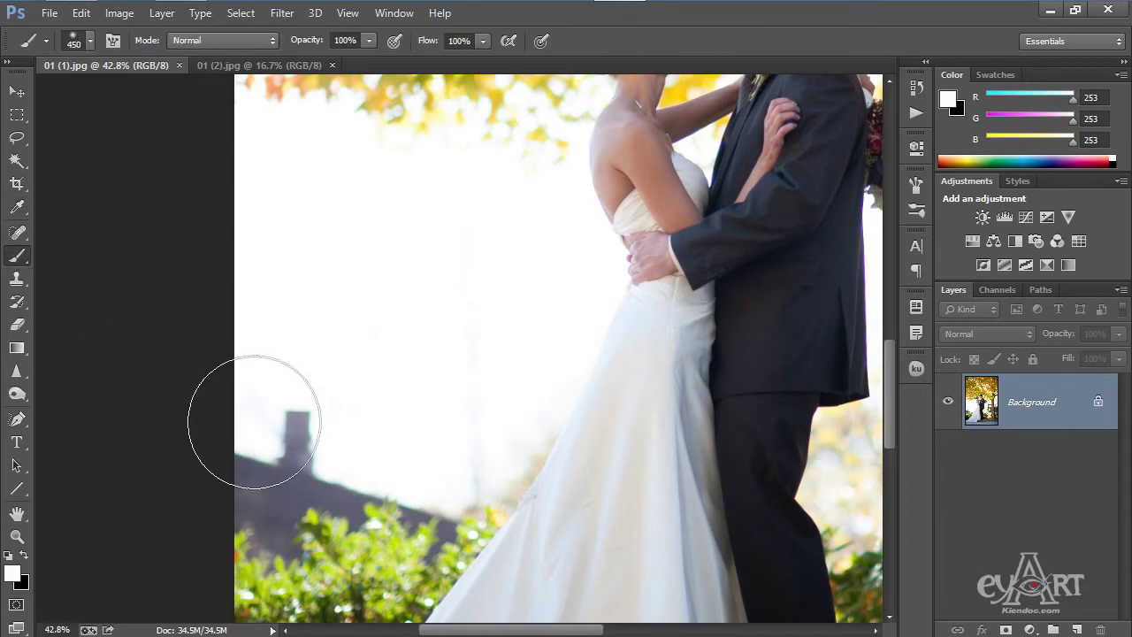
right_click(328, 390)
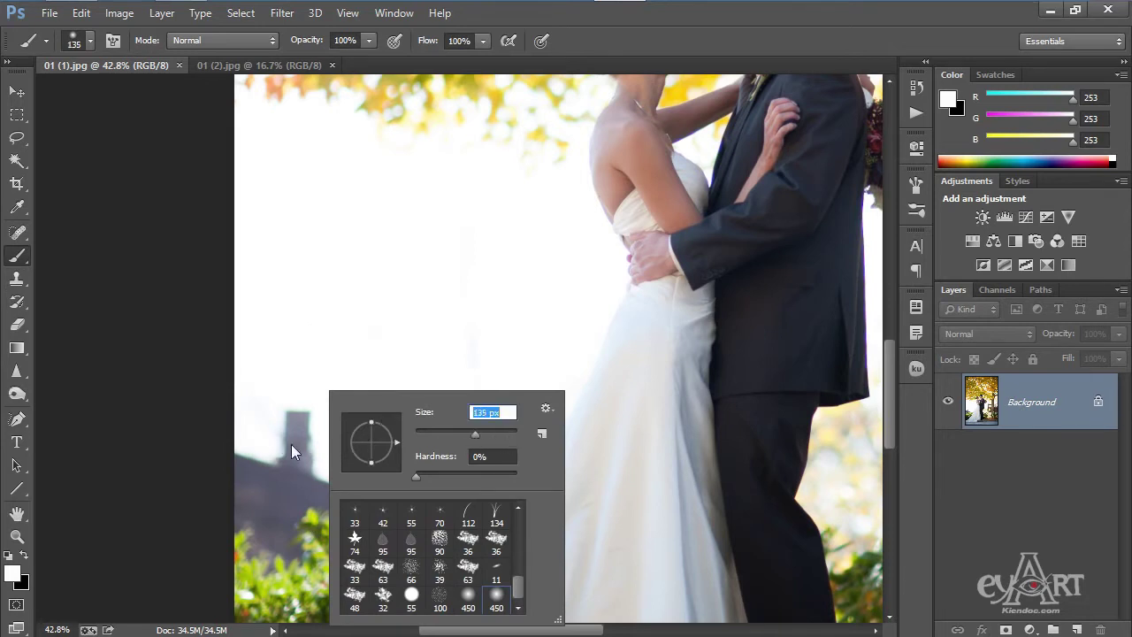
key("Return")
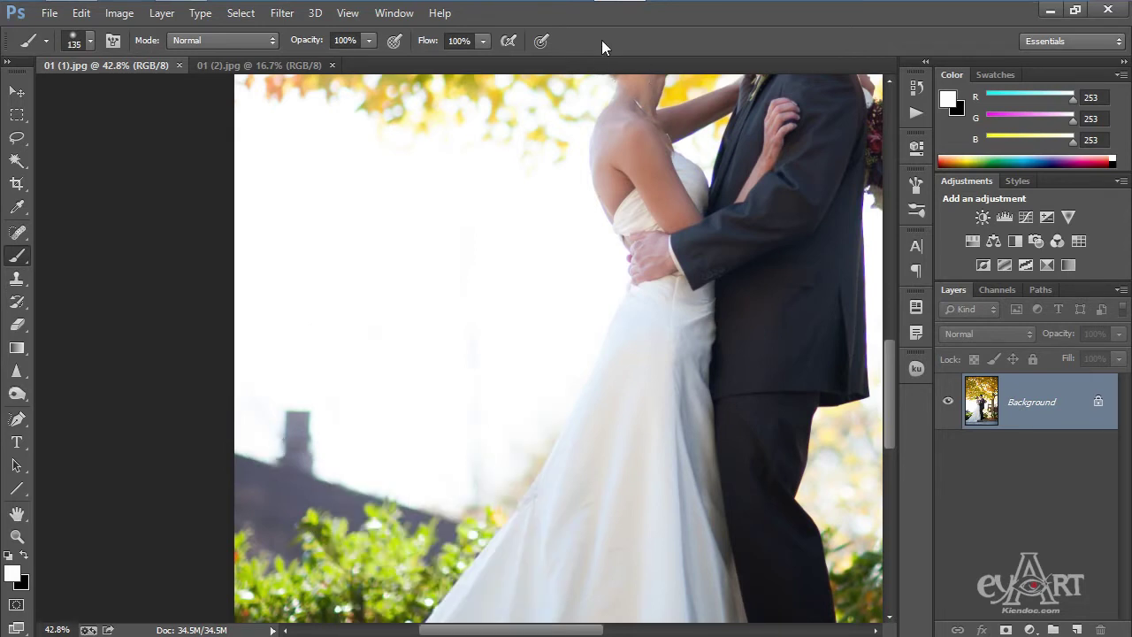
Step: Paint out the chimney on the left with white
mouse_move(298, 410)
left_mouse_down()
mouse_move(290, 452)
mouse_move(240, 517)
mouse_move(287, 550)
mouse_move(277, 525)
mouse_move(319, 501)
mouse_move(252, 485)
mouse_move(319, 484)
mouse_move(354, 504)
mouse_move(381, 487)
mouse_move(447, 532)
mouse_move(493, 447)
mouse_move(384, 505)
mouse_move(308, 510)
mouse_move(283, 551)
mouse_move(248, 528)
left_mouse_up()
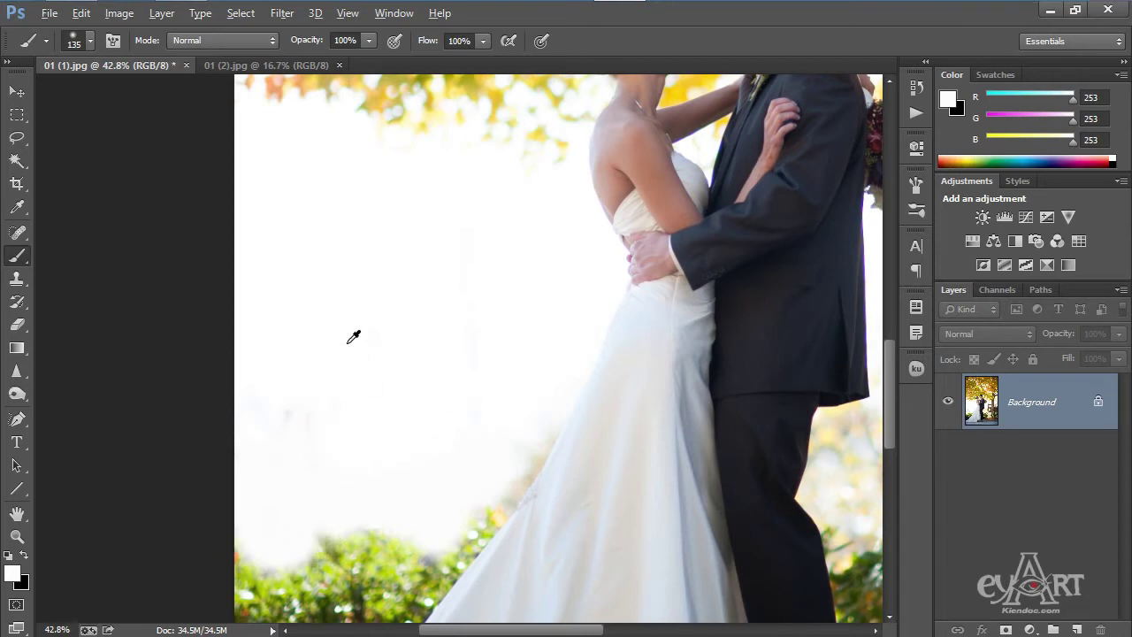
scroll(355, 332, "down", 5)
scroll(584, 382, "up", 2)
scroll(591, 390, "up", 2)
scroll(588, 391, "down", 2)
scroll(531, 381, "up", 4)
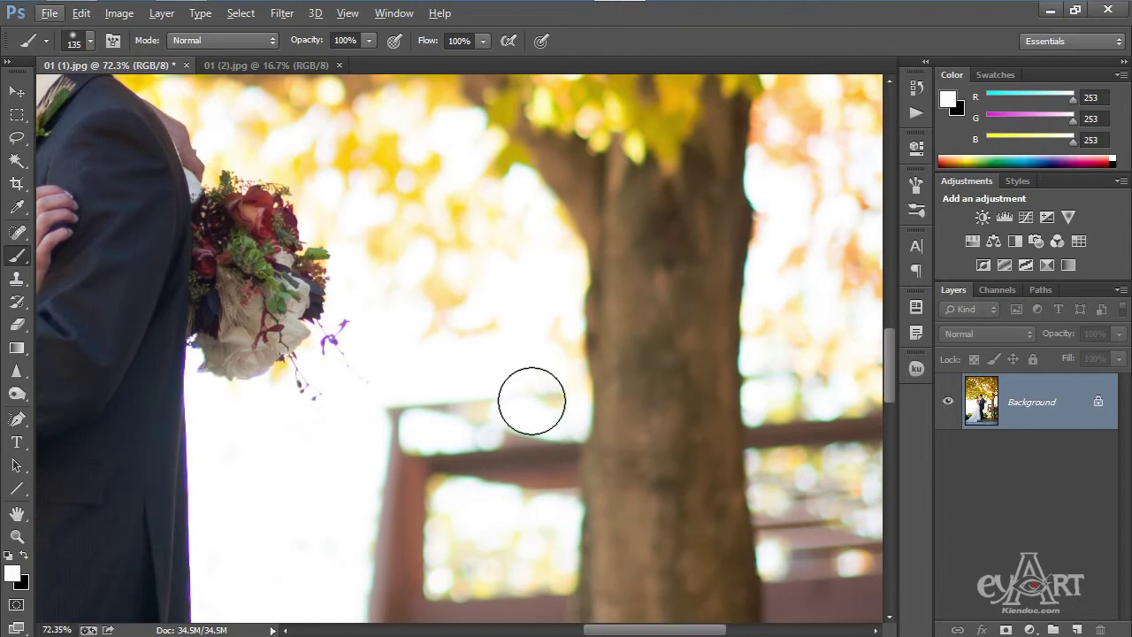
Step: Alt-sample pure white and paint over the trunk's blurred left edge
key("alt")
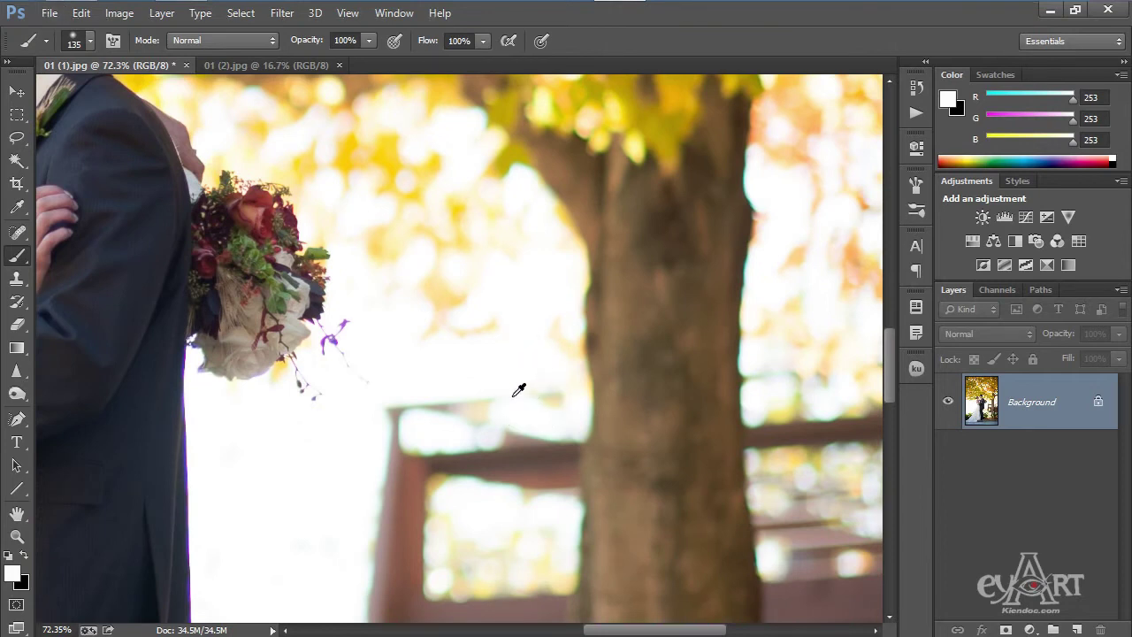
left_click(528, 414, "alt")
scroll(513, 368, "down", 3)
scroll(530, 291, "down", 2)
mouse_move(537, 259)
left_mouse_down()
mouse_move(548, 303)
mouse_move(419, 342)
left_mouse_up()
scroll(425, 265, "down", 3)
mouse_move(433, 133)
left_mouse_down()
mouse_move(423, 260)
mouse_move(442, 469)
mouse_move(334, 445)
mouse_move(296, 309)
mouse_move(366, 152)
mouse_move(369, 336)
left_mouse_up()
scroll(298, 354, "down", 5)
scroll(361, 354, "up", 1)
scroll(372, 358, "down", 3)
scroll(372, 358, "up", 1)
scroll(371, 358, "up", 1)
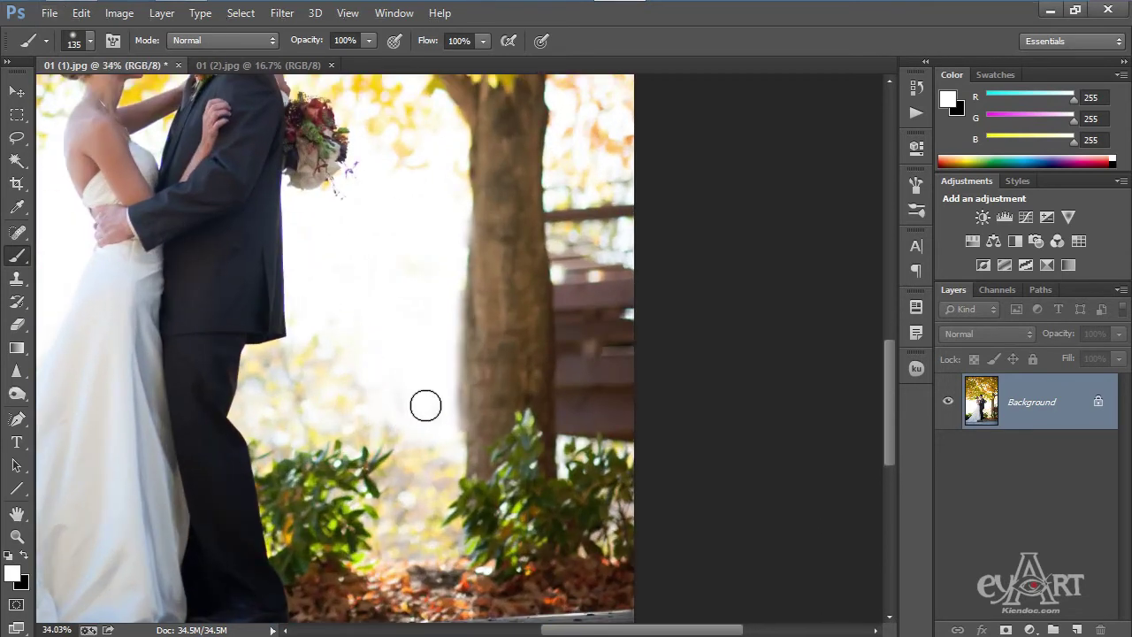
mouse_move(447, 262)
left_mouse_down()
mouse_move(446, 437)
mouse_move(455, 215)
left_mouse_up()
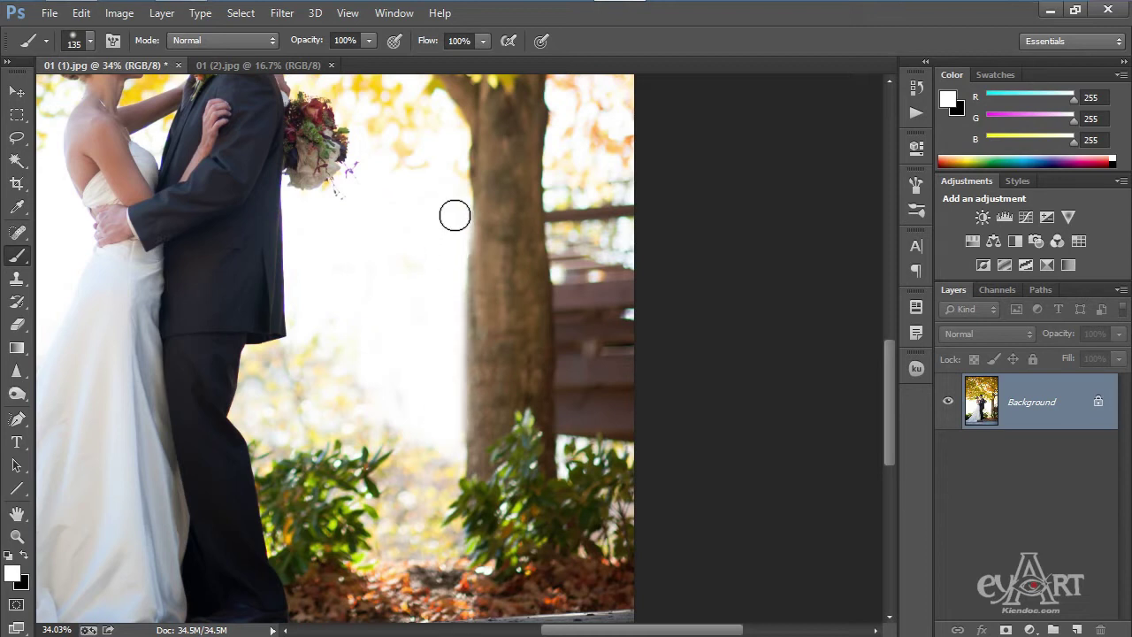
Step: Sample a light background tone and paint over the fence rail and the orange leaves beside the trunk
left_click_drag(505, 291, 315, 290)
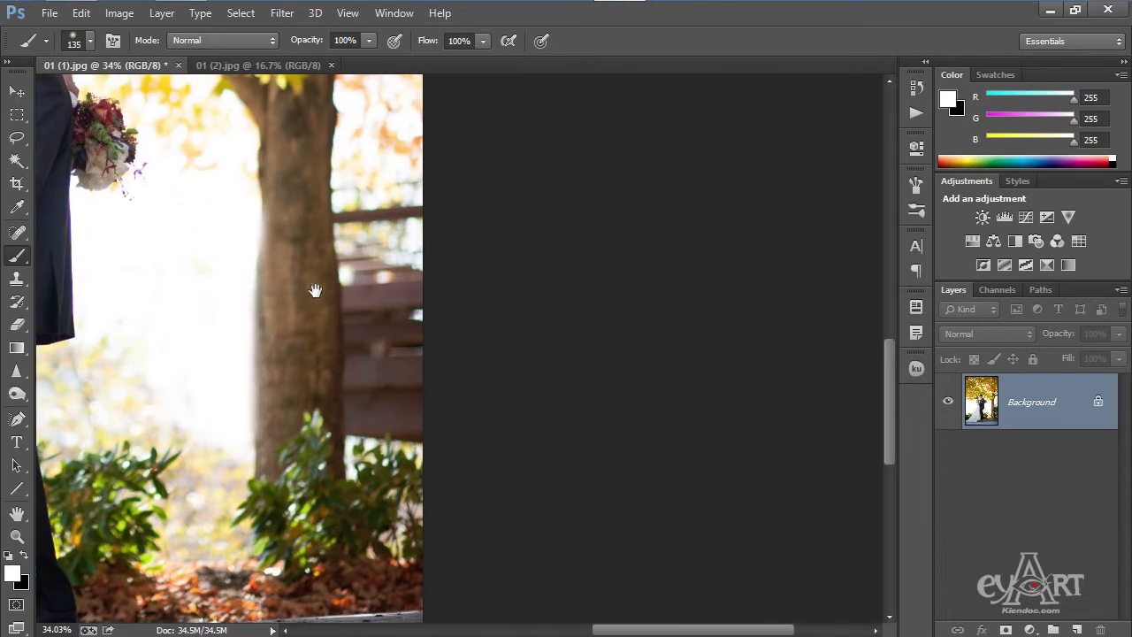
left_click(400, 259, "alt")
mouse_move(424, 214)
left_mouse_down()
mouse_move(350, 217)
mouse_move(349, 195)
mouse_move(417, 387)
mouse_move(420, 426)
mouse_move(361, 434)
mouse_move(384, 310)
mouse_move(346, 260)
mouse_move(361, 445)
mouse_move(389, 177)
left_mouse_up()
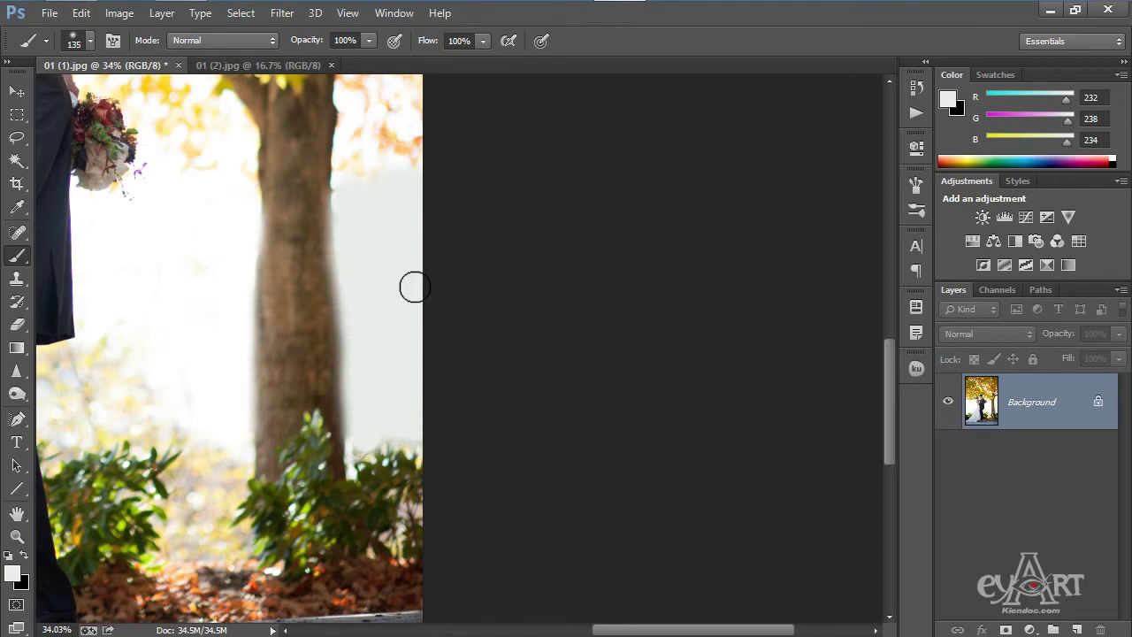
scroll(477, 318, "up", 2)
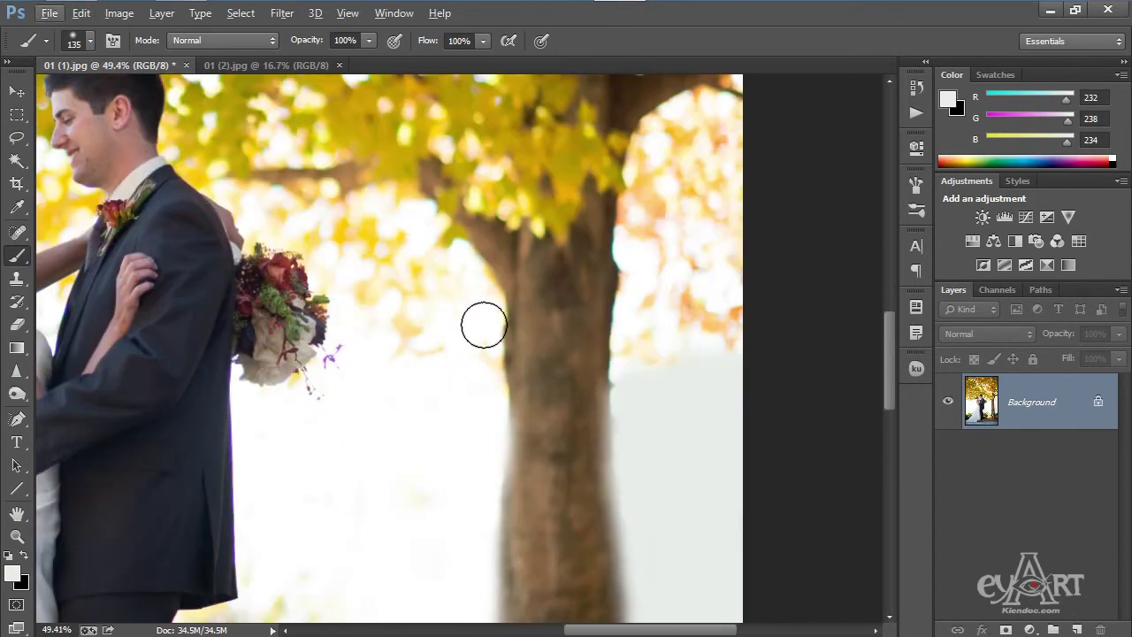
left_click_drag(486, 329, 485, 423)
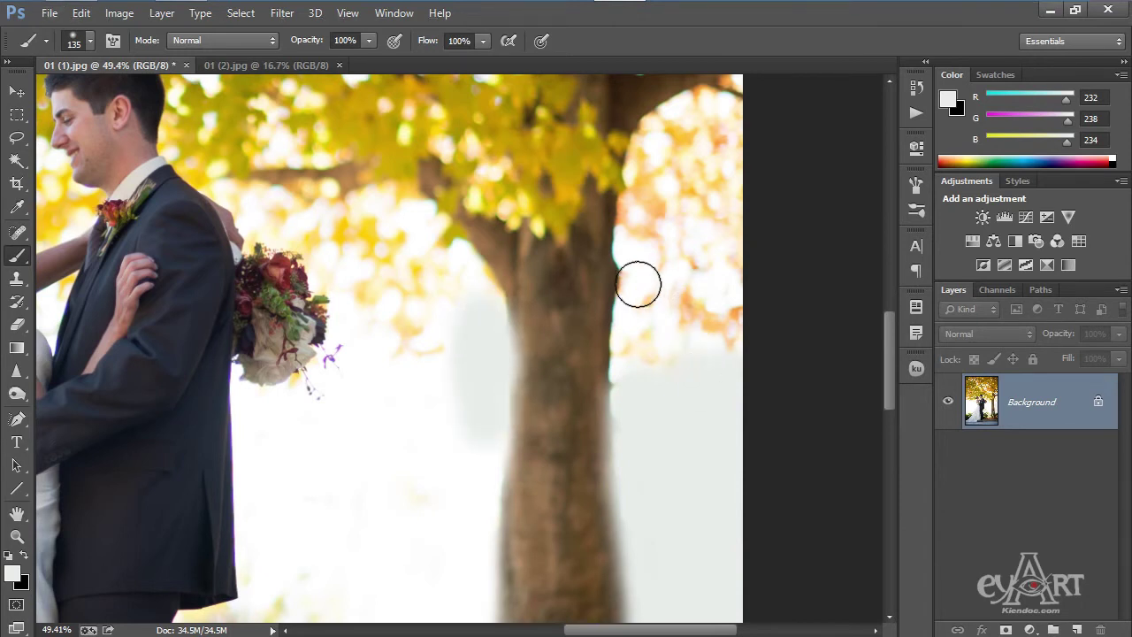
mouse_move(642, 283)
left_mouse_down()
mouse_move(627, 375)
mouse_move(632, 321)
left_mouse_up()
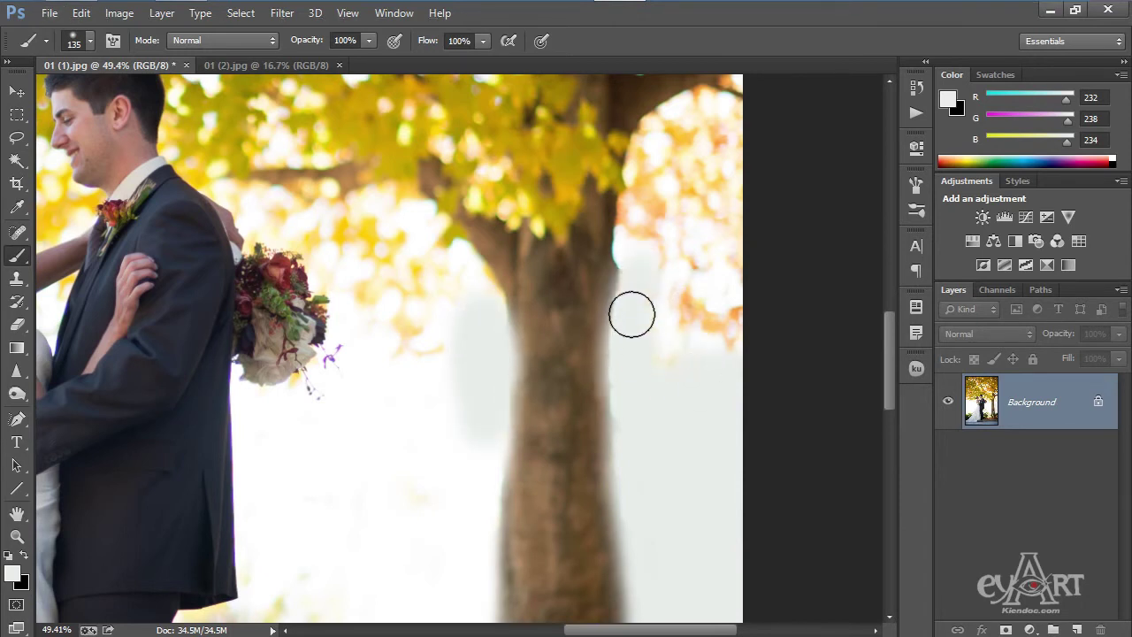
scroll(530, 336, "down", 3)
scroll(567, 316, "up", 2)
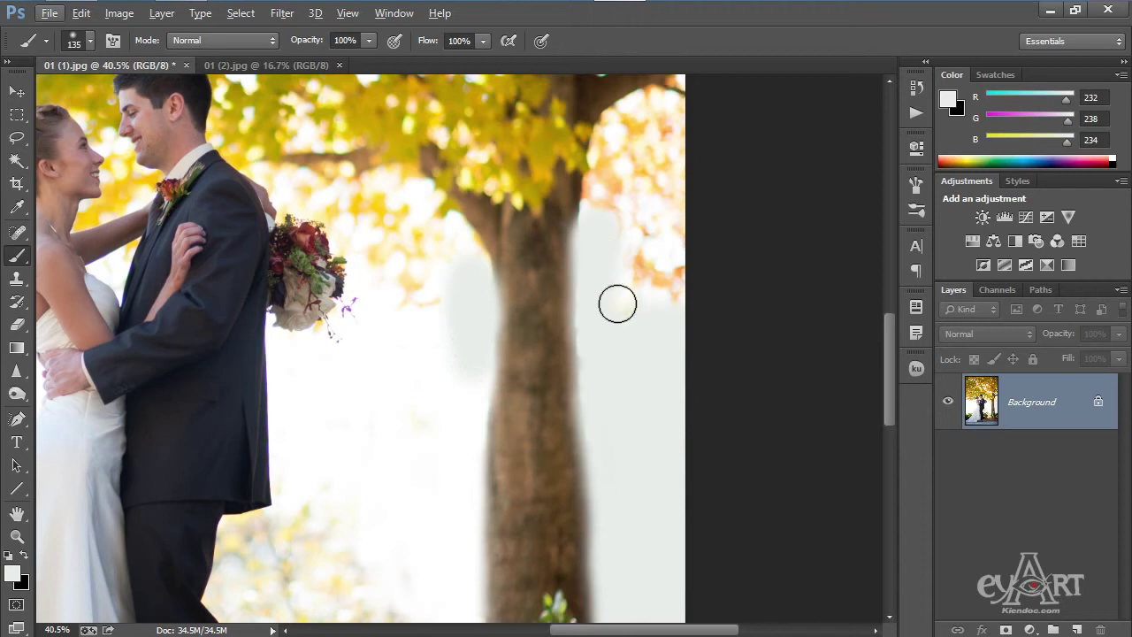
Step: Undo the two grey strokes and repaint the trunk's right edge in pure white
key("ctrl+alt+z")
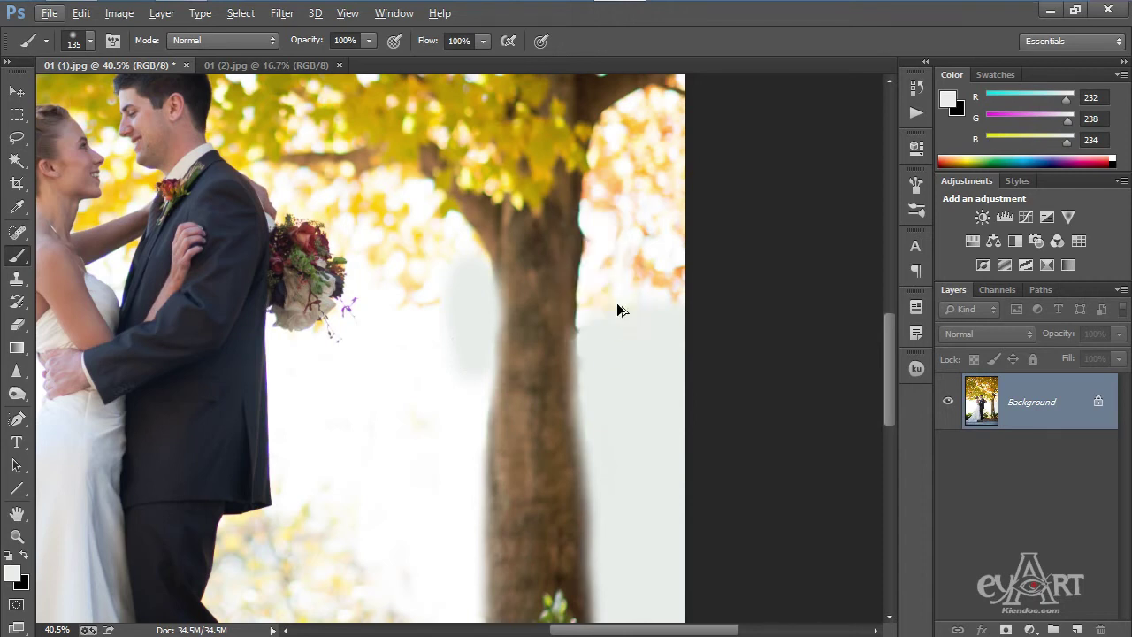
key("ctrl+alt+z")
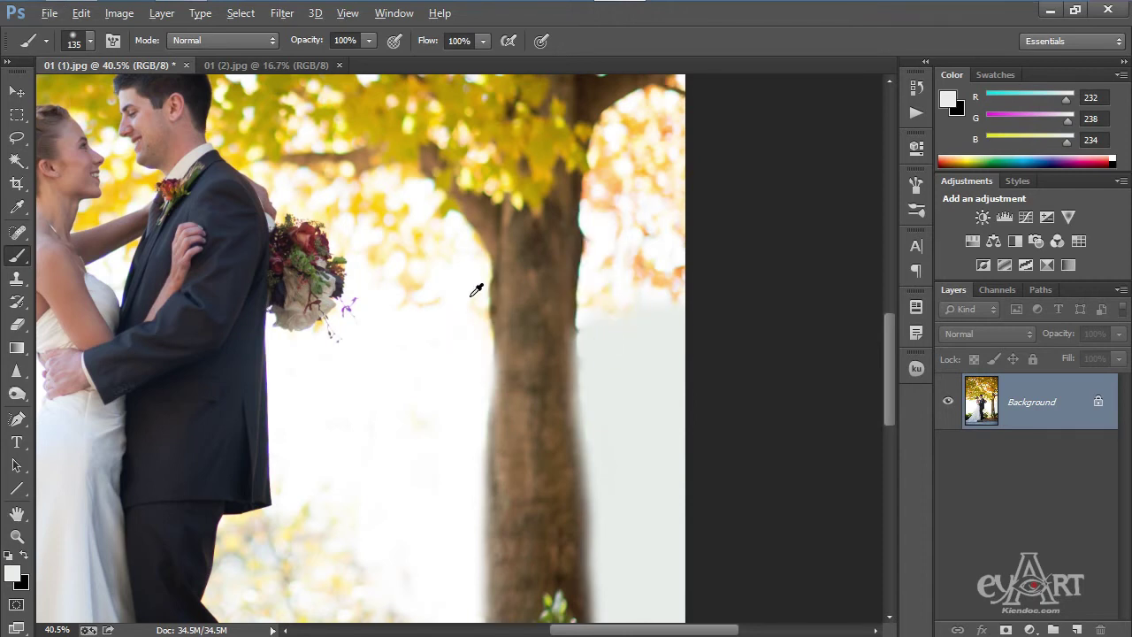
left_click(461, 279, "alt")
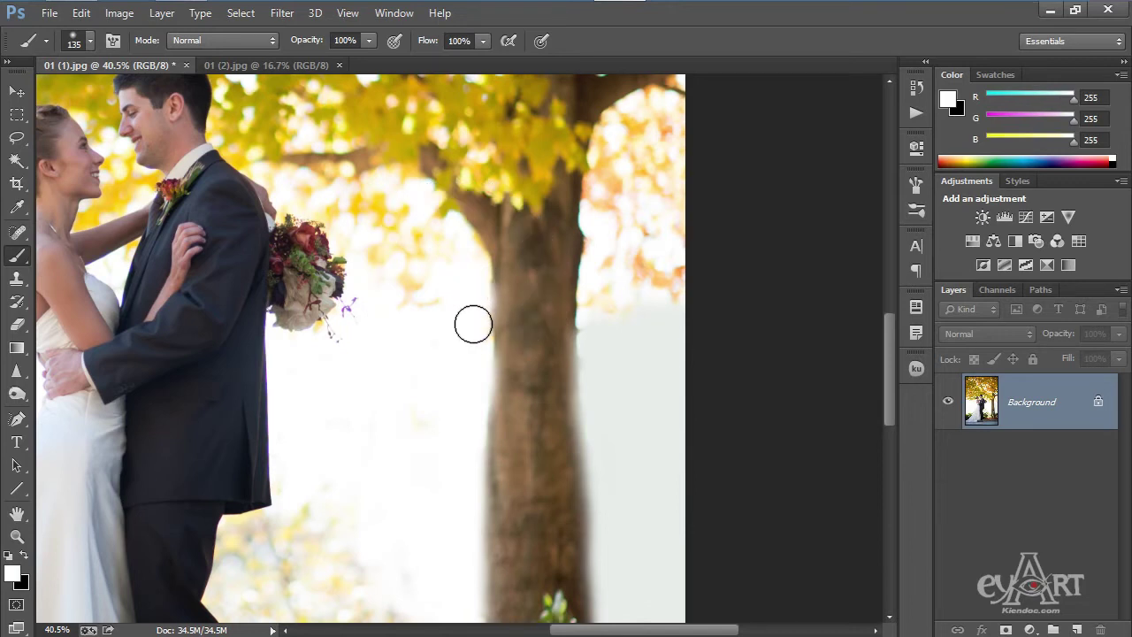
left_click_drag(601, 268, 596, 358)
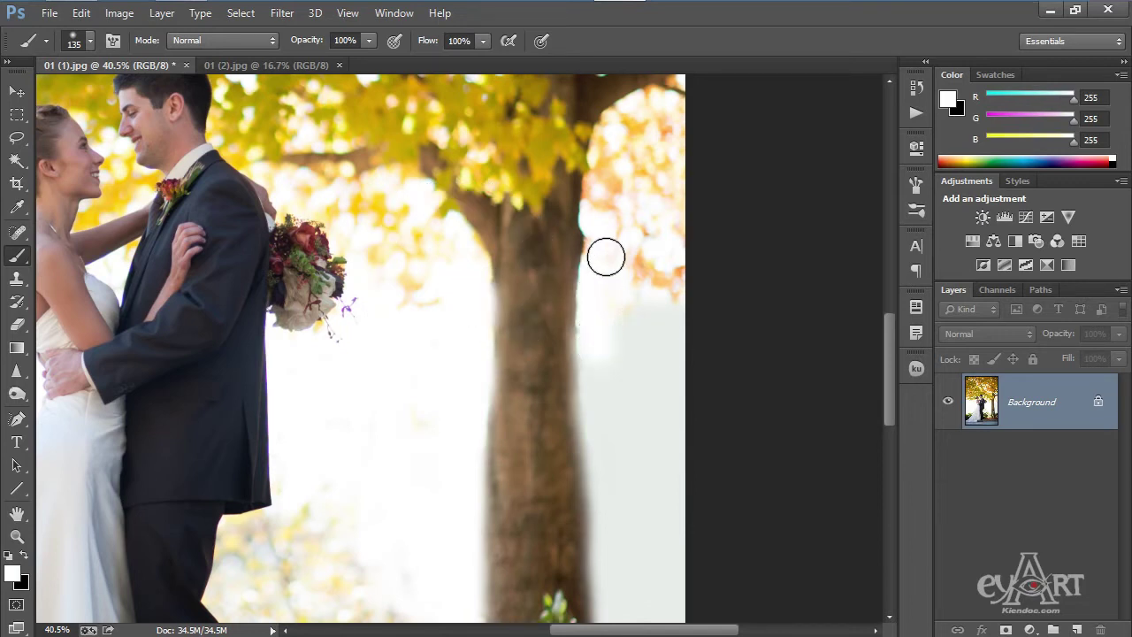
left_click_drag(597, 232, 592, 274)
scroll(578, 309, "down", 2, "alt")
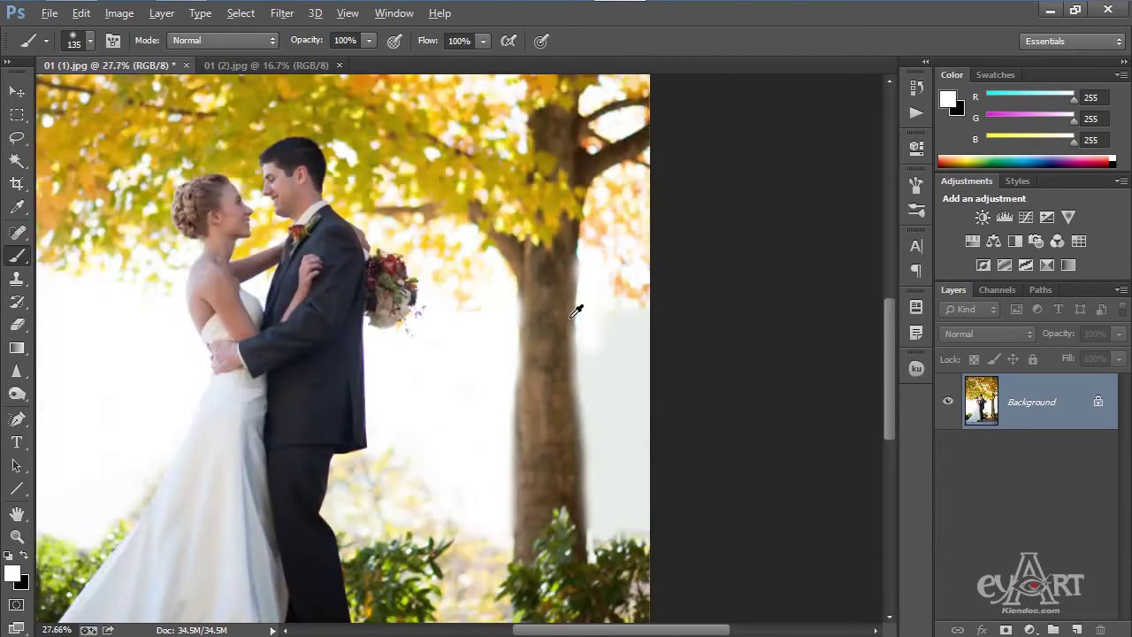
scroll(430, 402, "down", 3, "alt")
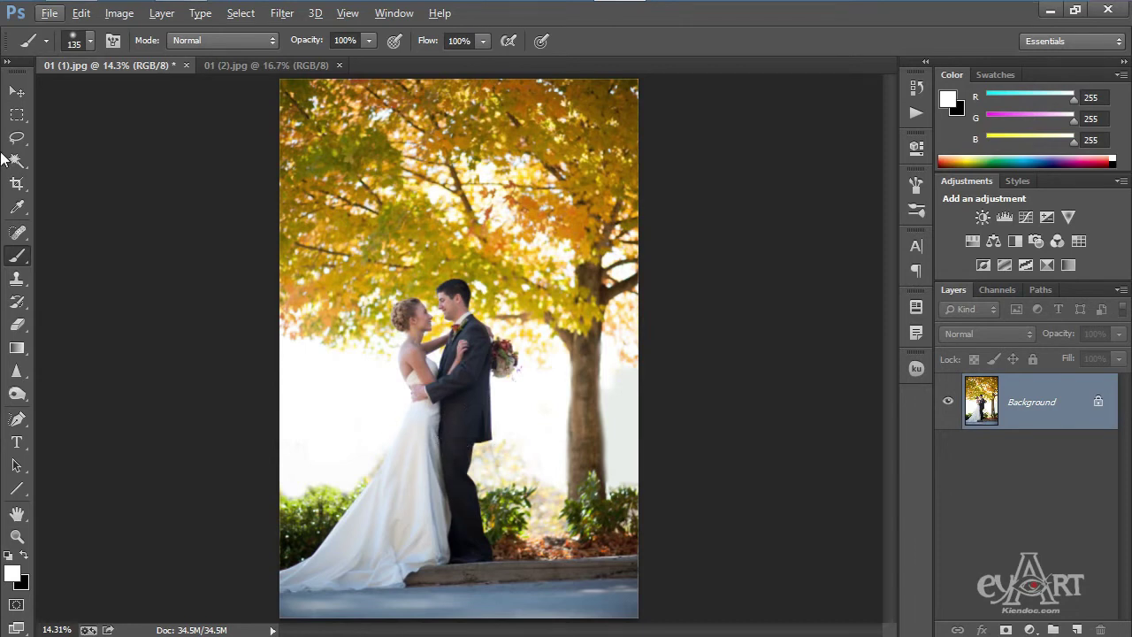
left_click(17, 115)
Step: Draw a rectangular selection around the couple for Liquify
left_click_drag(380, 262, 523, 581)
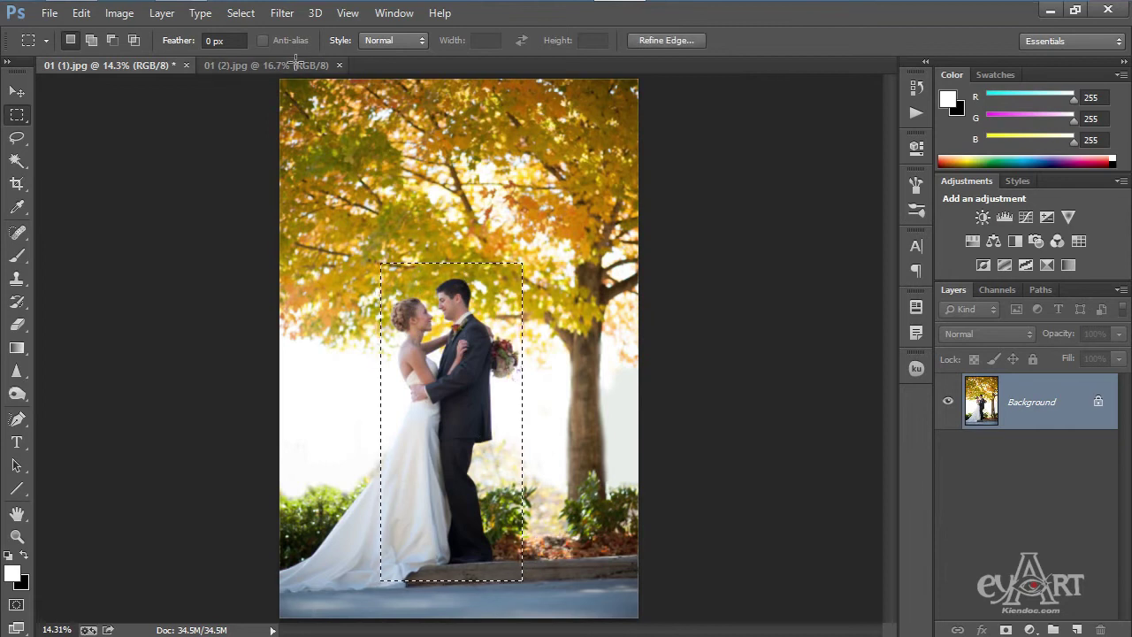
left_click(282, 13)
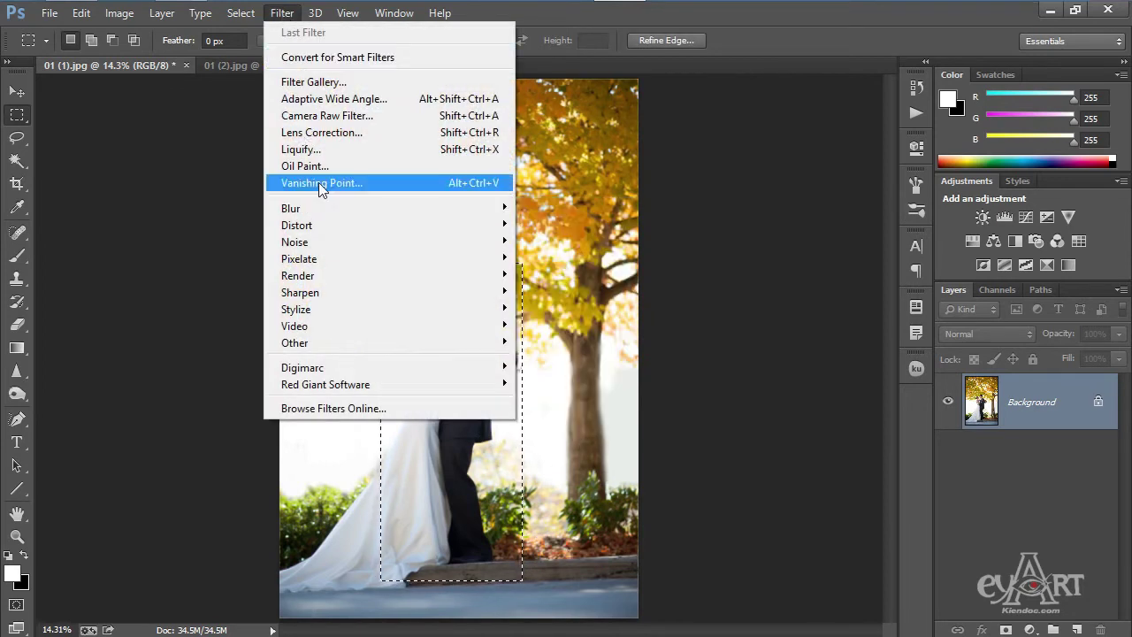
left_click(323, 151)
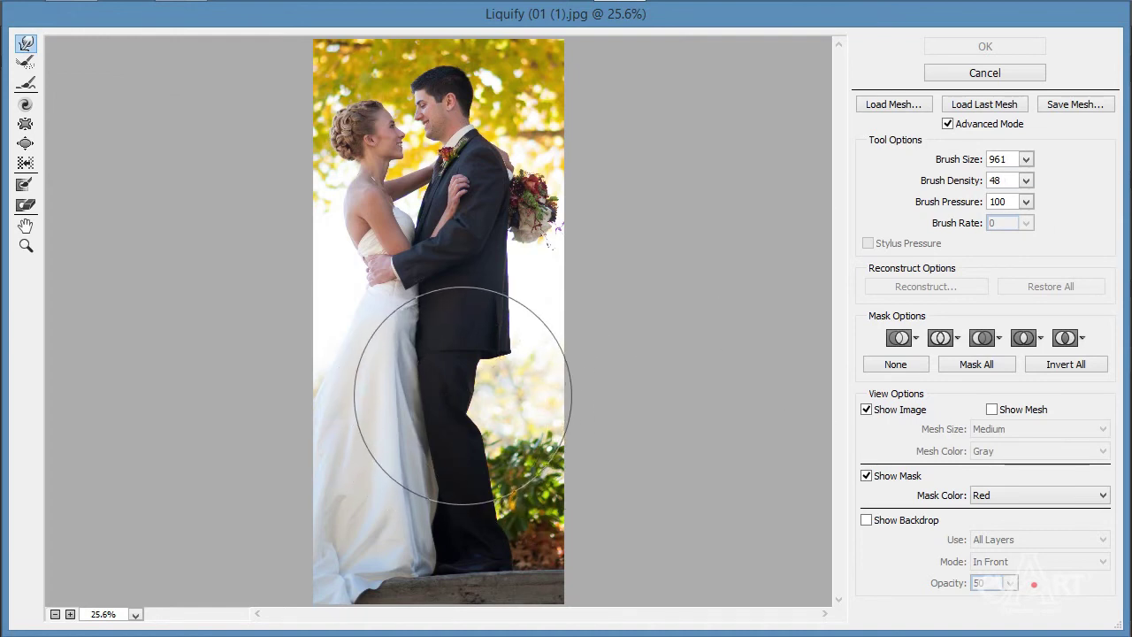
Step: Forward-warp the groom's trousers and back, with the brush reduced to 208, and apply Liquify
left_click_drag(462, 395, 482, 397)
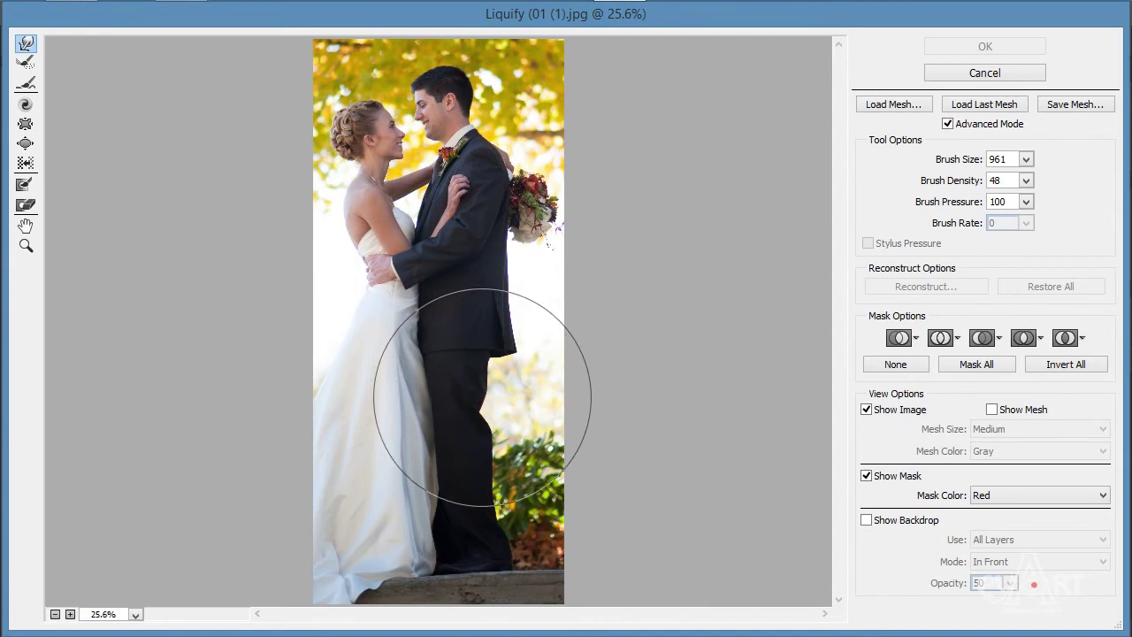
left_click_drag(482, 397, 483, 398)
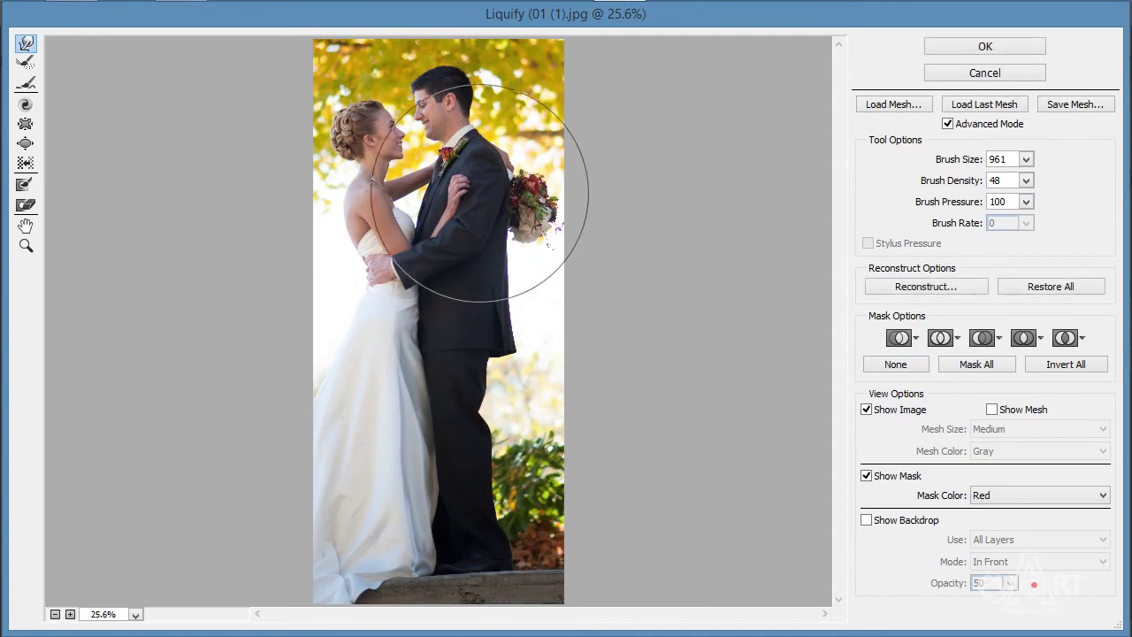
left_click_drag(502, 195, 496, 193)
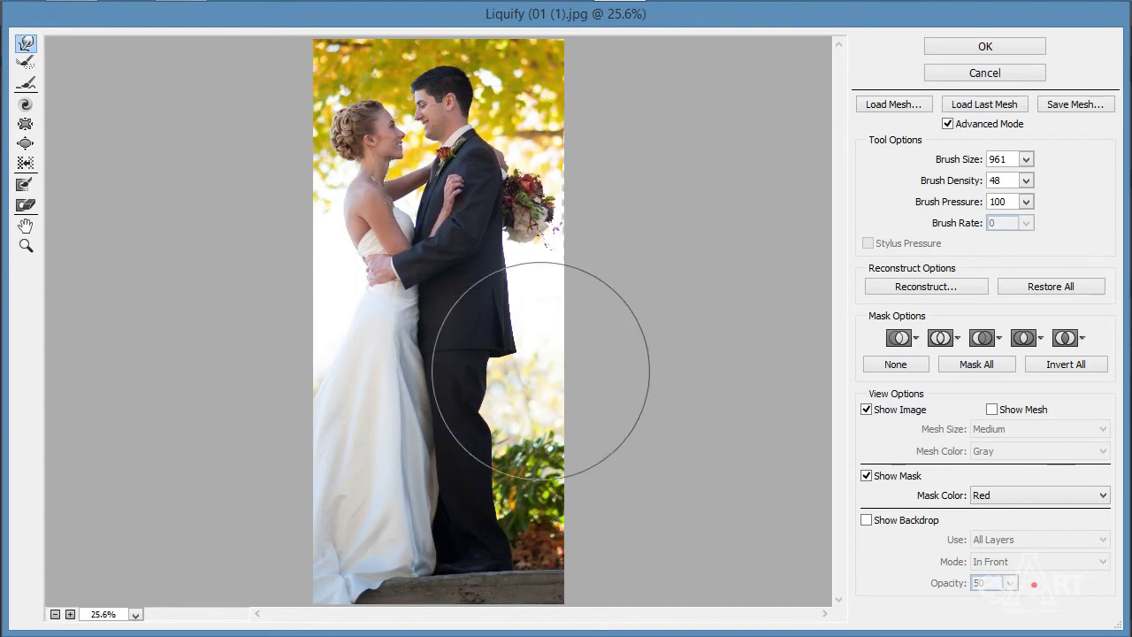
left_click(1026, 159)
left_click_drag(994, 180, 959, 180)
left_click(468, 412)
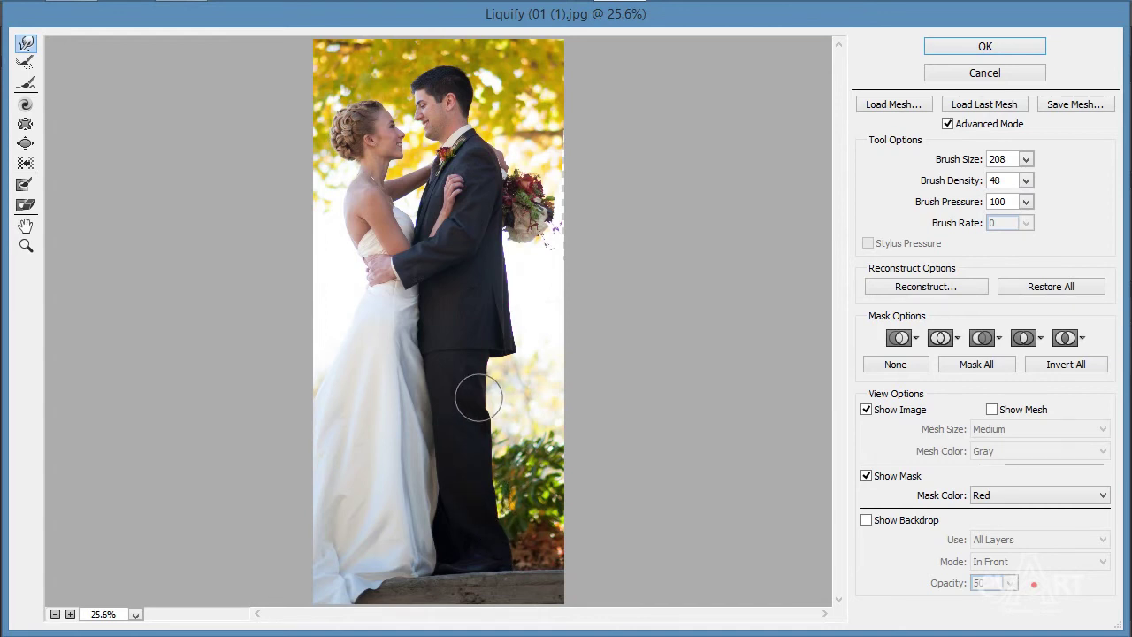
left_click(973, 49)
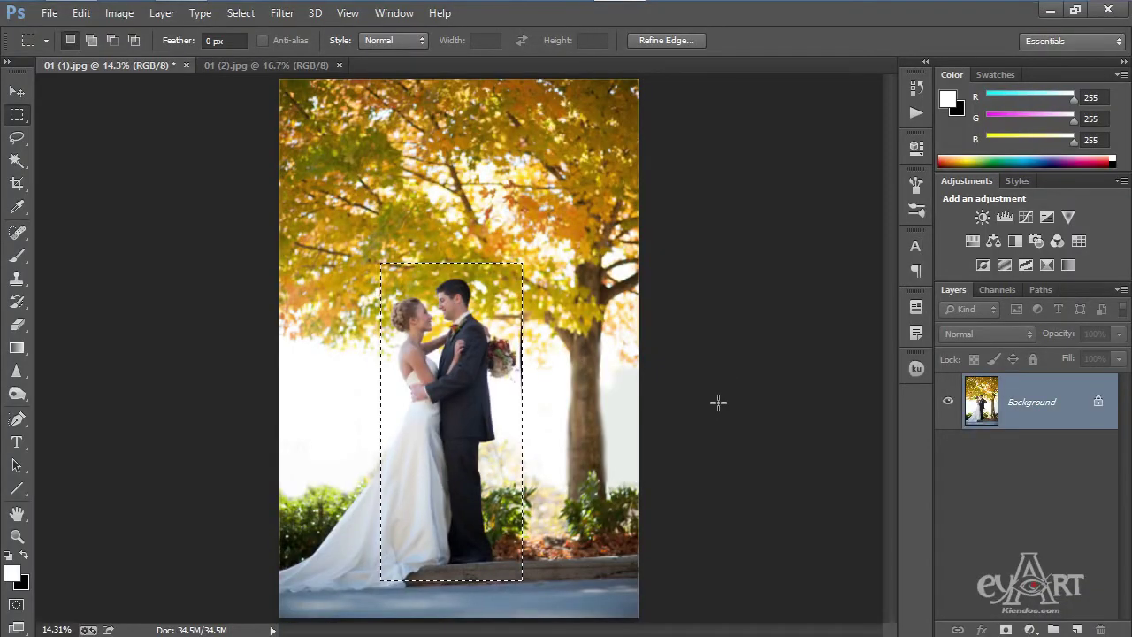
Step: Compare the groom before and after Liquify, deselect, and zoom in beside the bouquet
key("ctrl+z")
key("ctrl+z")
key("ctrl+z")
key("ctrl+z")
key("ctrl+z")
key("ctrl+z")
key("ctrl+z")
key("ctrl+z")
key("ctrl+d")
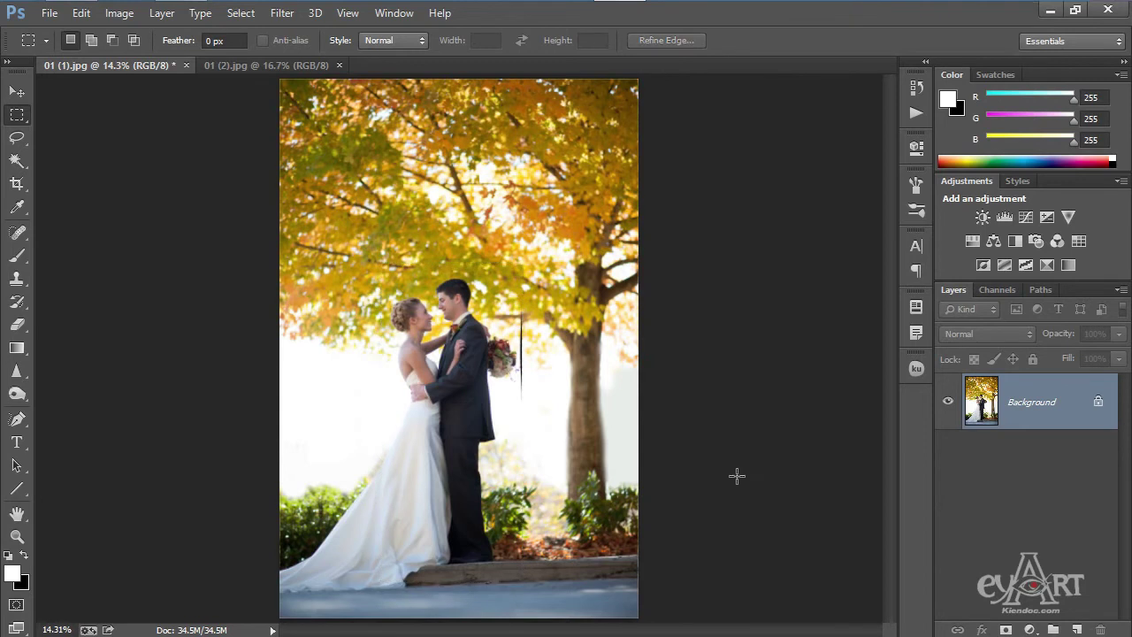
scroll(559, 381, "up", 1)
scroll(531, 362, "up", 3)
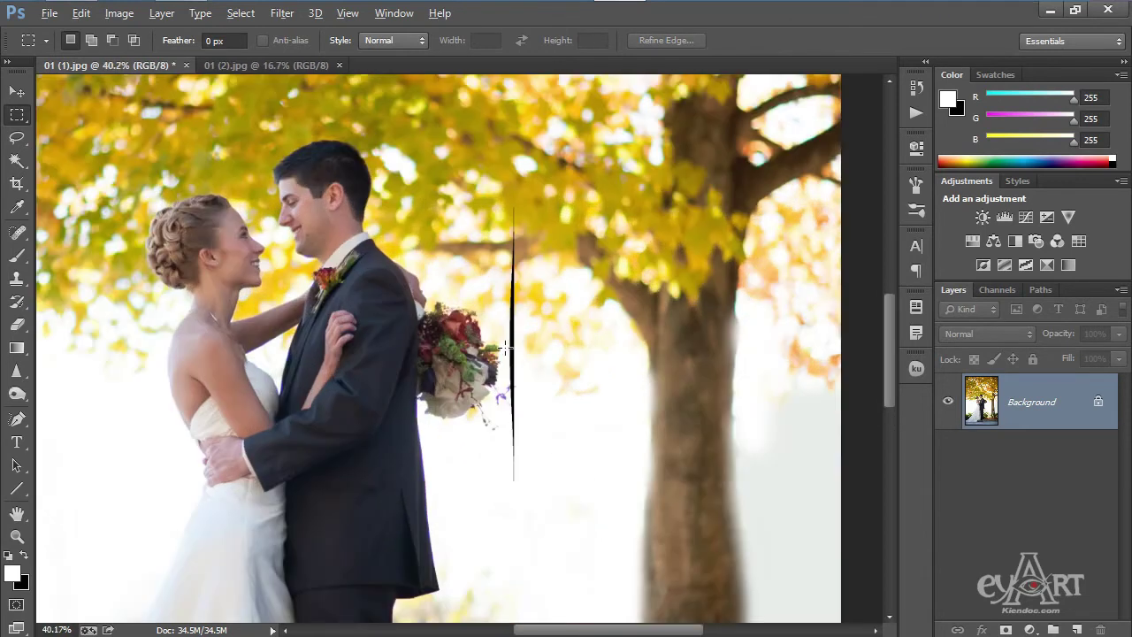
scroll(504, 348, "up", 1)
key("alt")
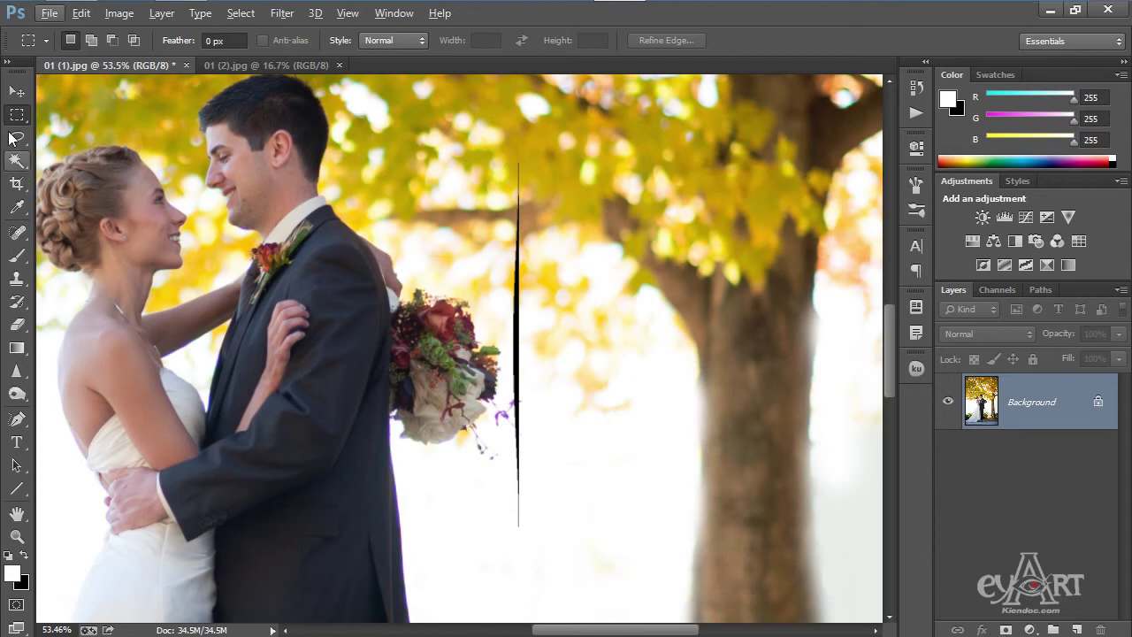
key("alt")
Step: Content-Aware fill a narrow strip over the black line, then deselect and fit the photo
left_click_drag(512, 157, 534, 528)
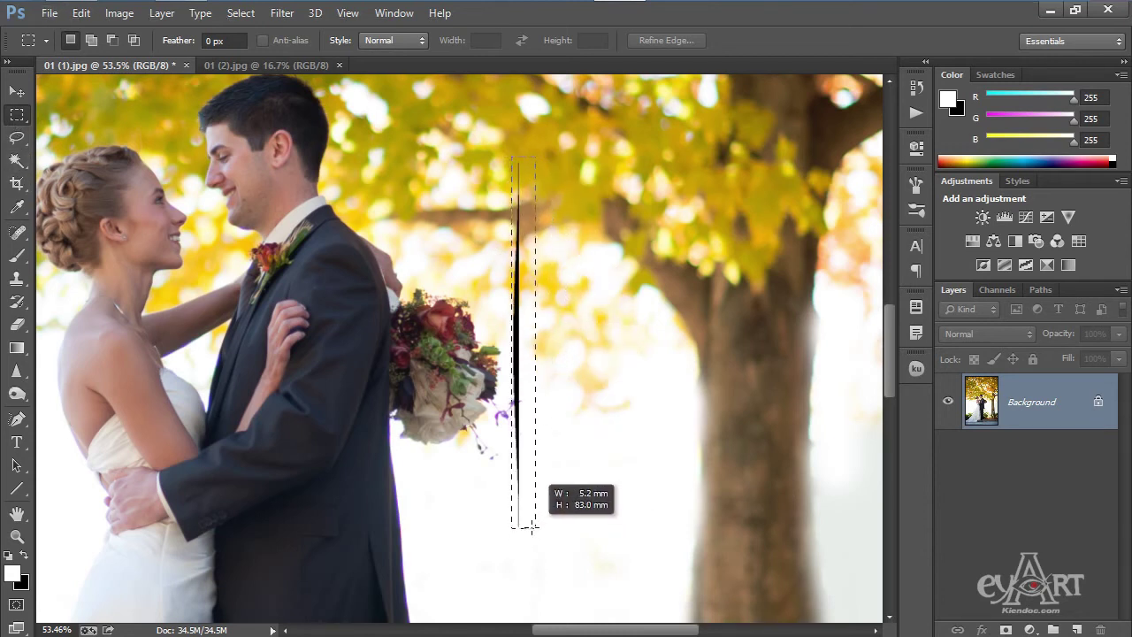
left_click_drag(534, 528, 529, 531)
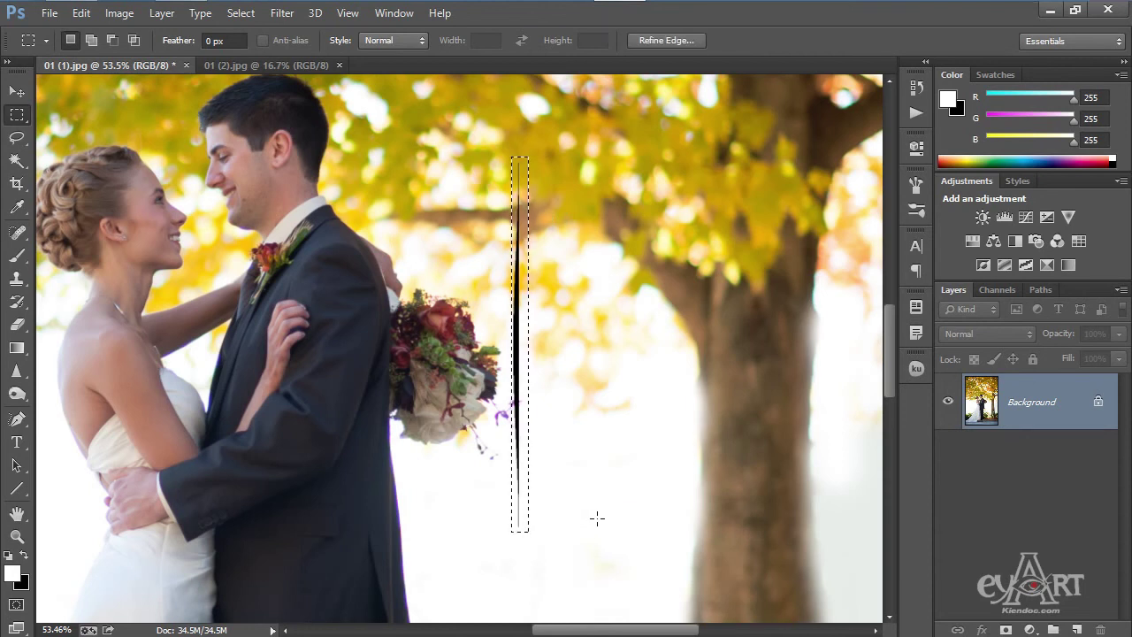
key("shift+F5")
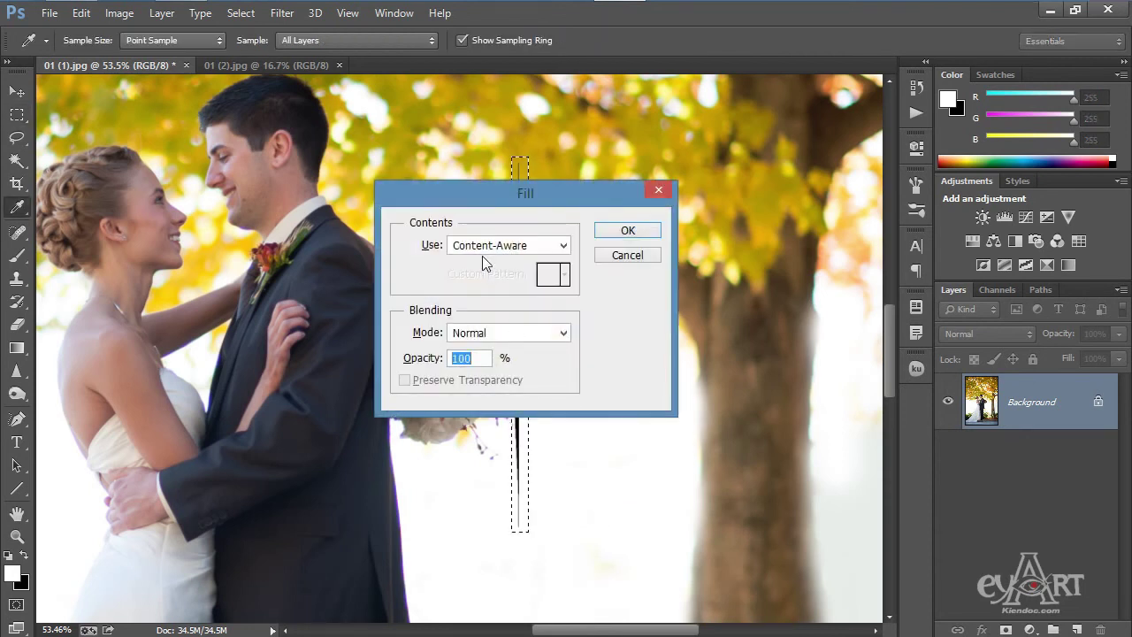
left_click(627, 231)
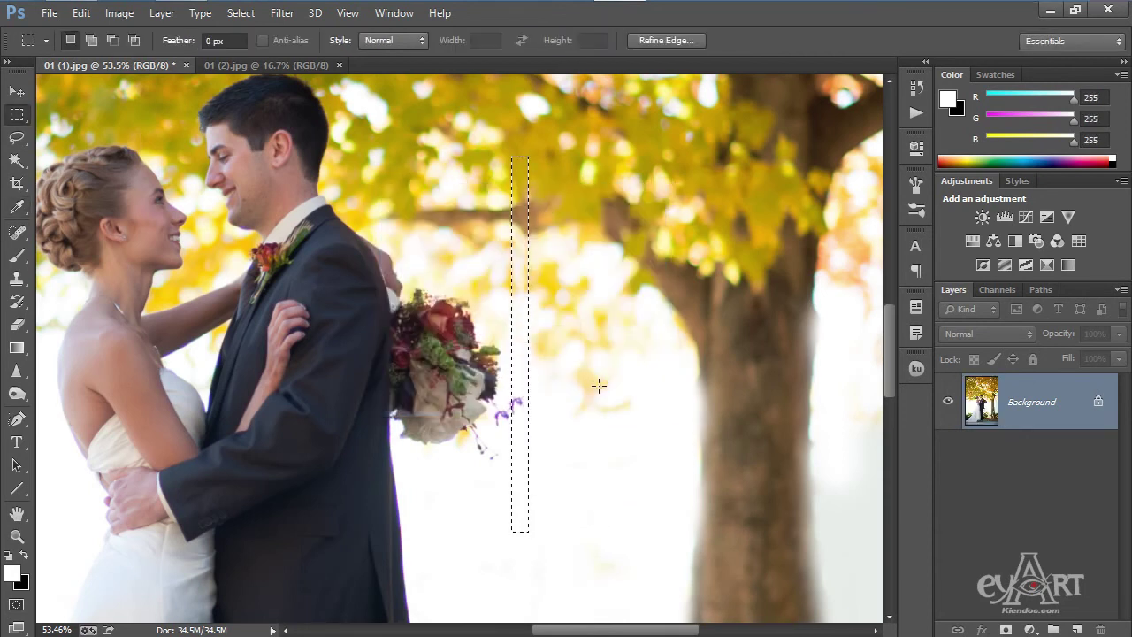
key("ctrl+d")
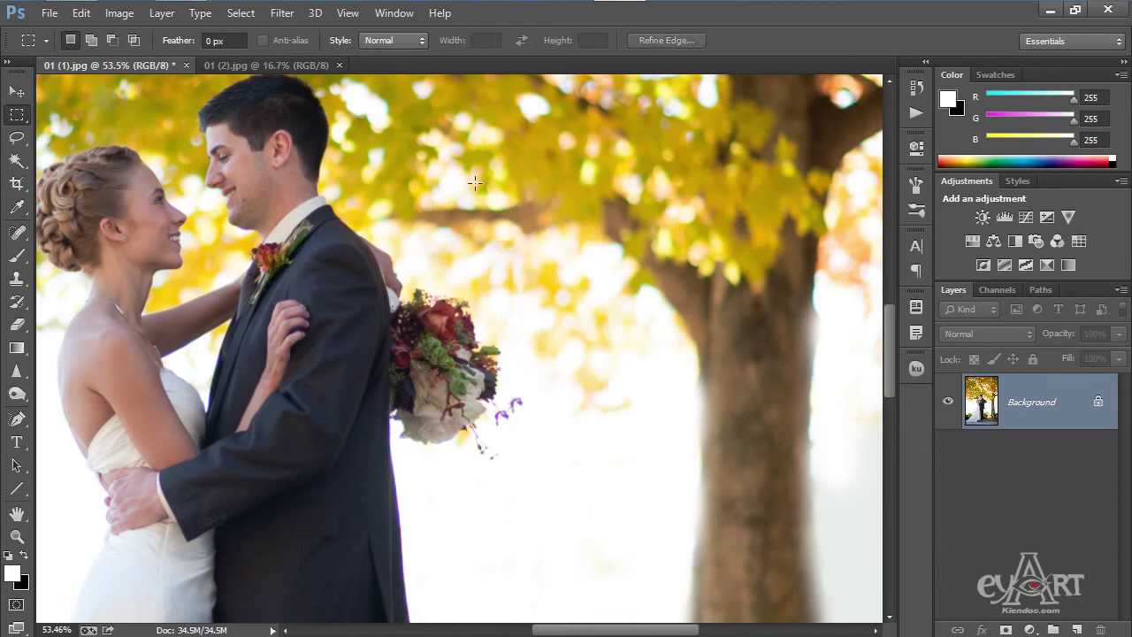
key("ctrl+0")
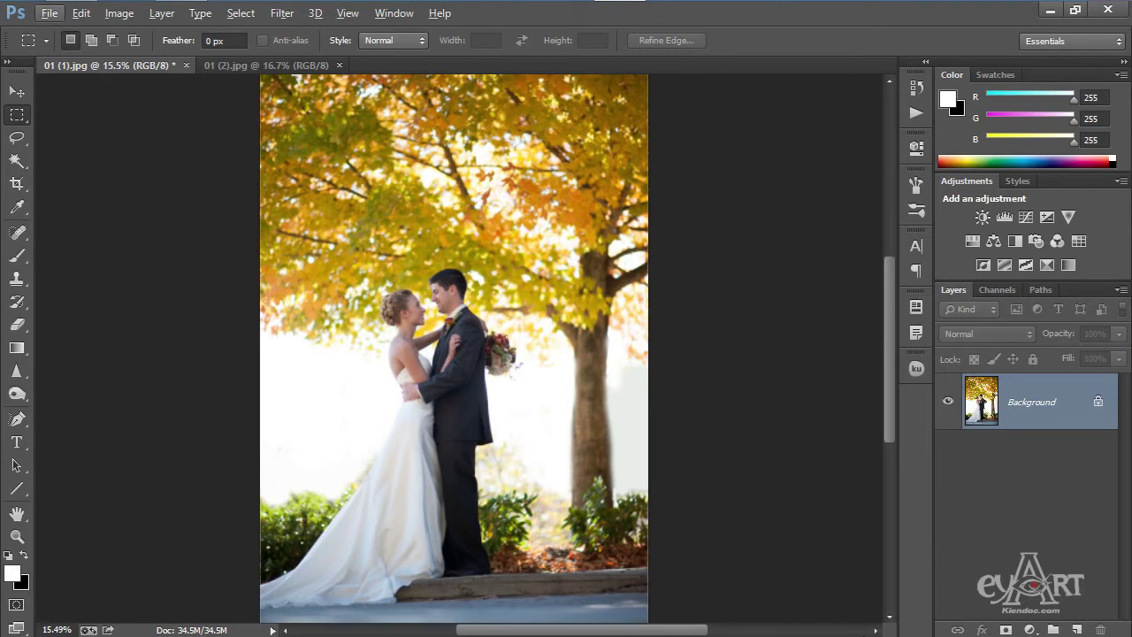
key("v")
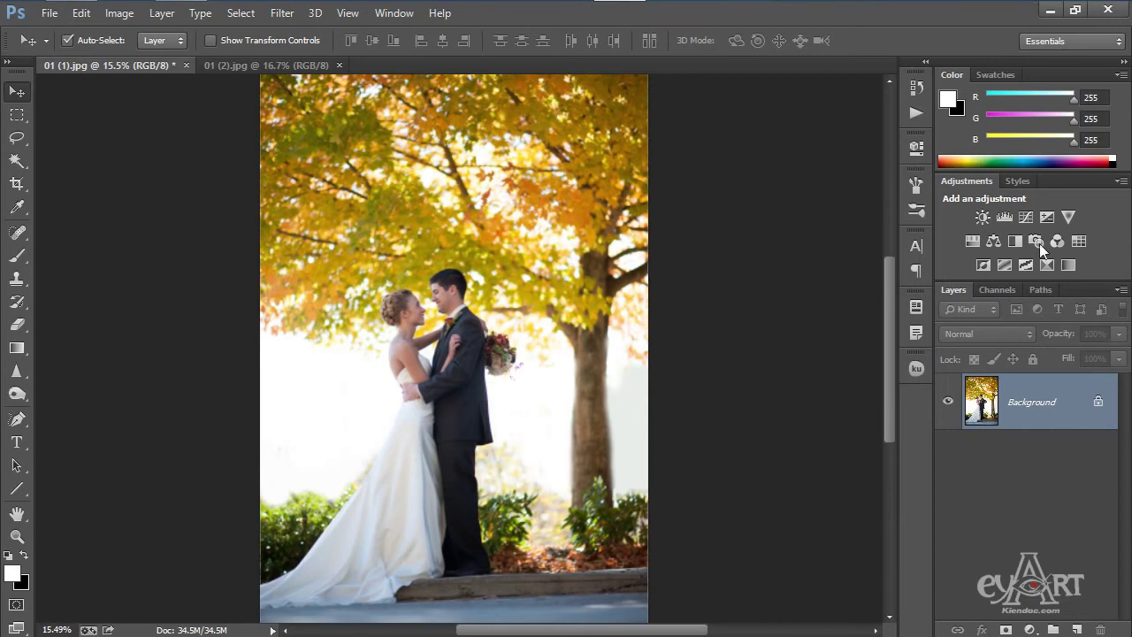
Step: Duplicate the Blue channel in the Channels panel
left_click(1001, 289)
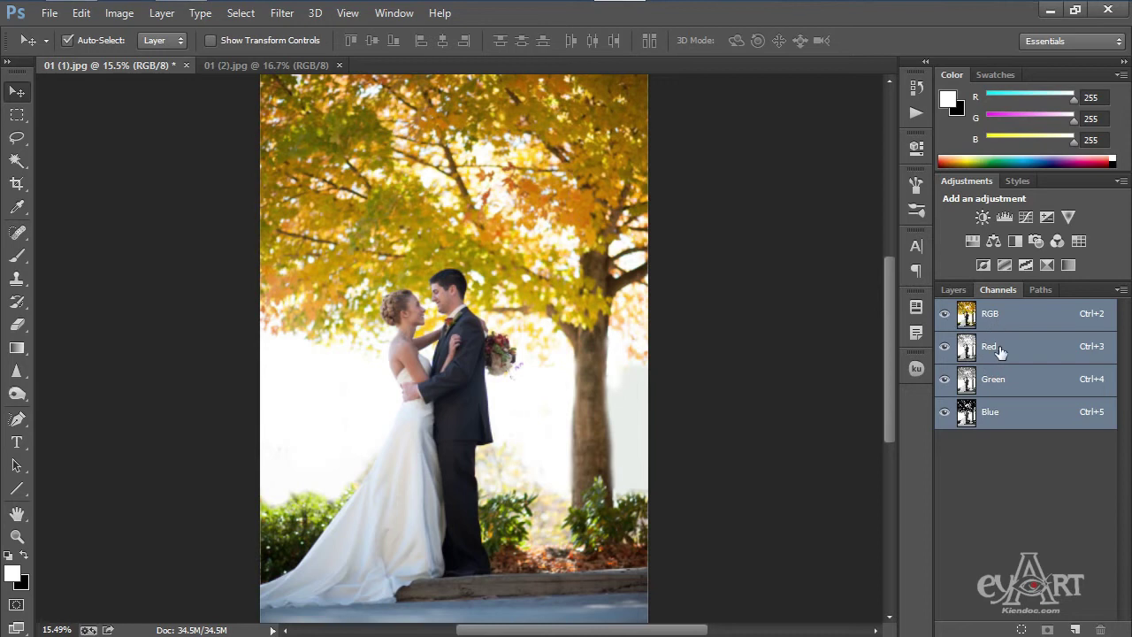
left_click(999, 416)
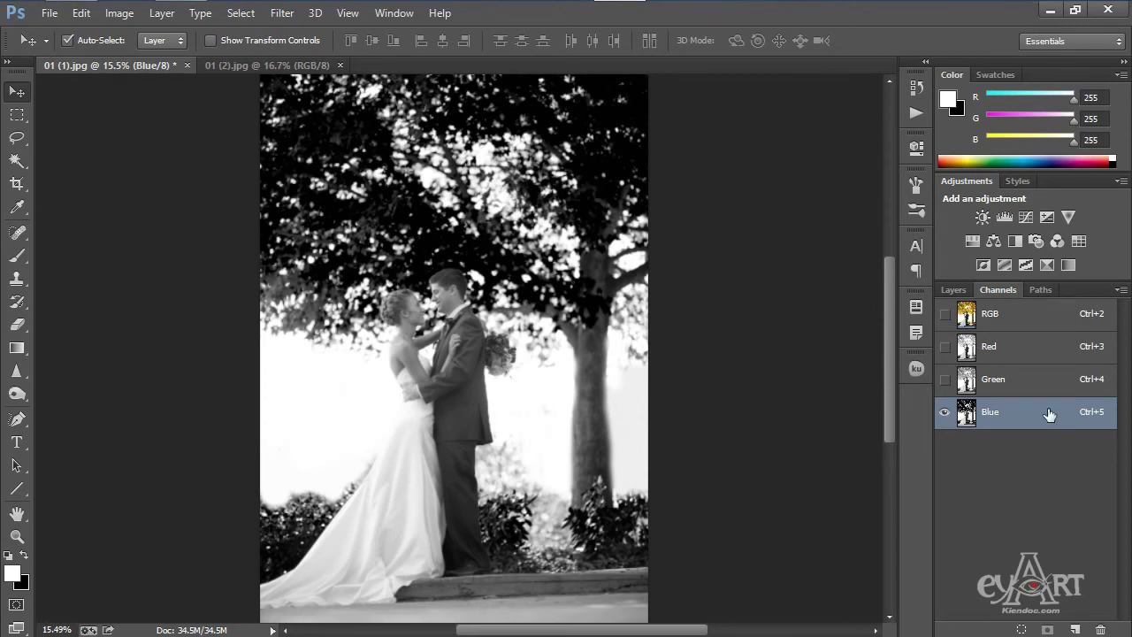
left_click_drag(1064, 417, 1077, 631)
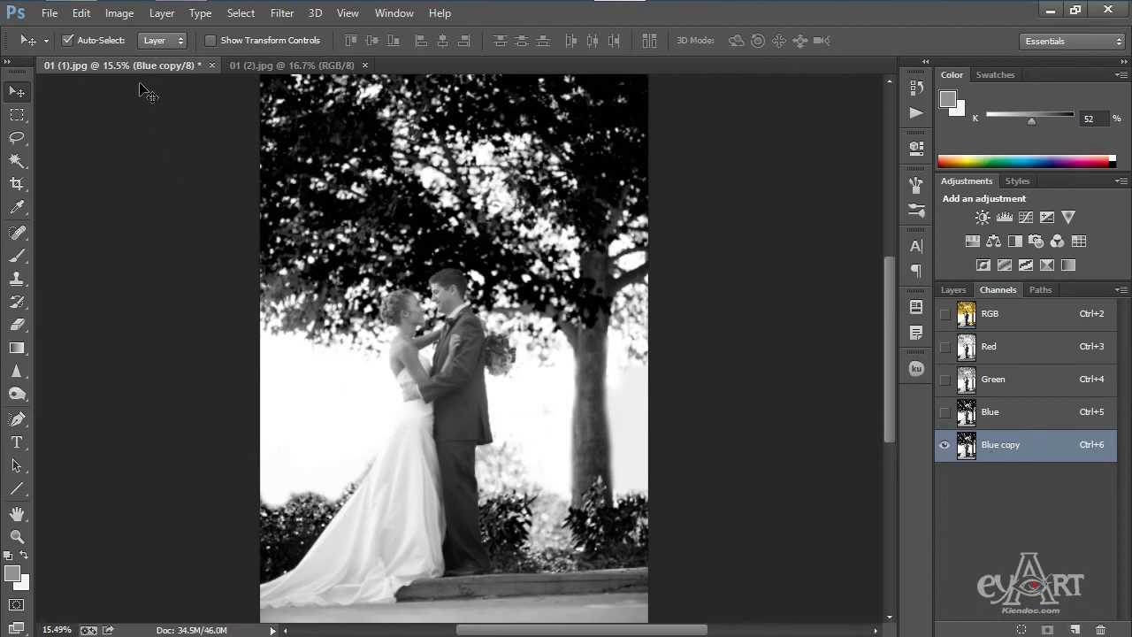
Step: Darken the Blue copy's midtones with Levels and load the channel as a selection
left_click(120, 13)
mouse_move(145, 58)
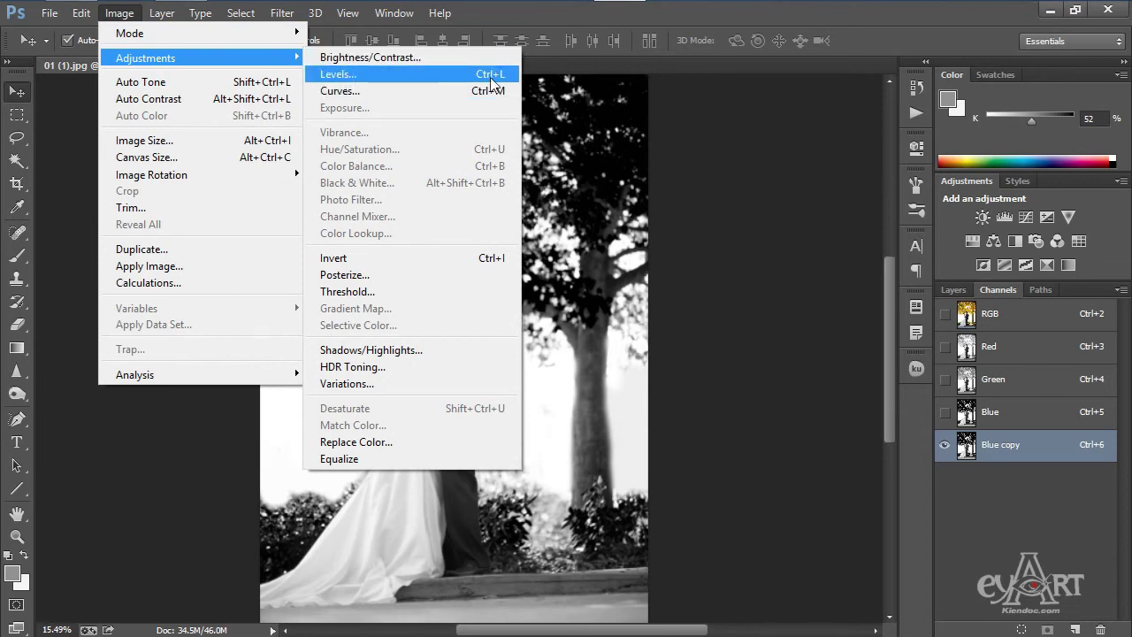
left_click(432, 78)
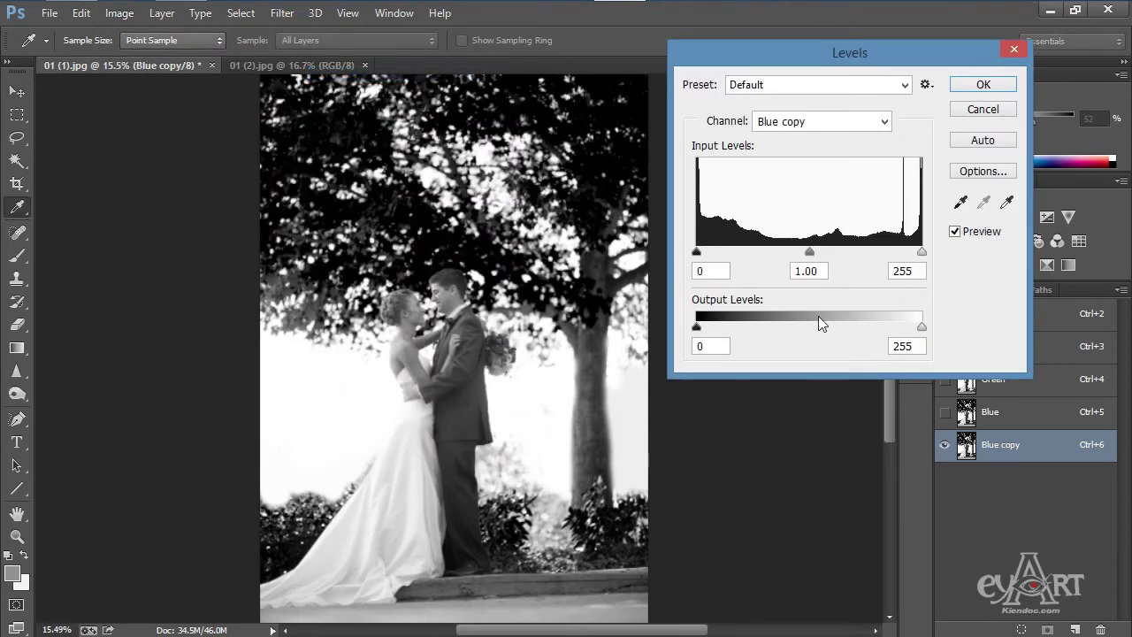
left_click_drag(810, 253, 888, 251)
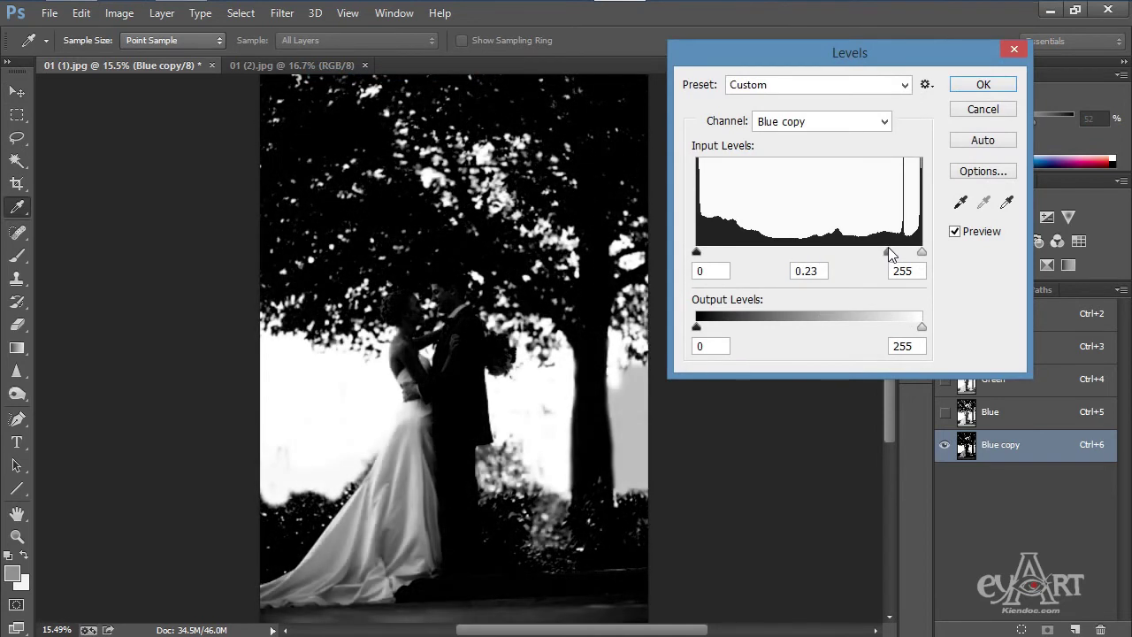
left_click_drag(887, 251, 895, 252)
left_click(980, 85)
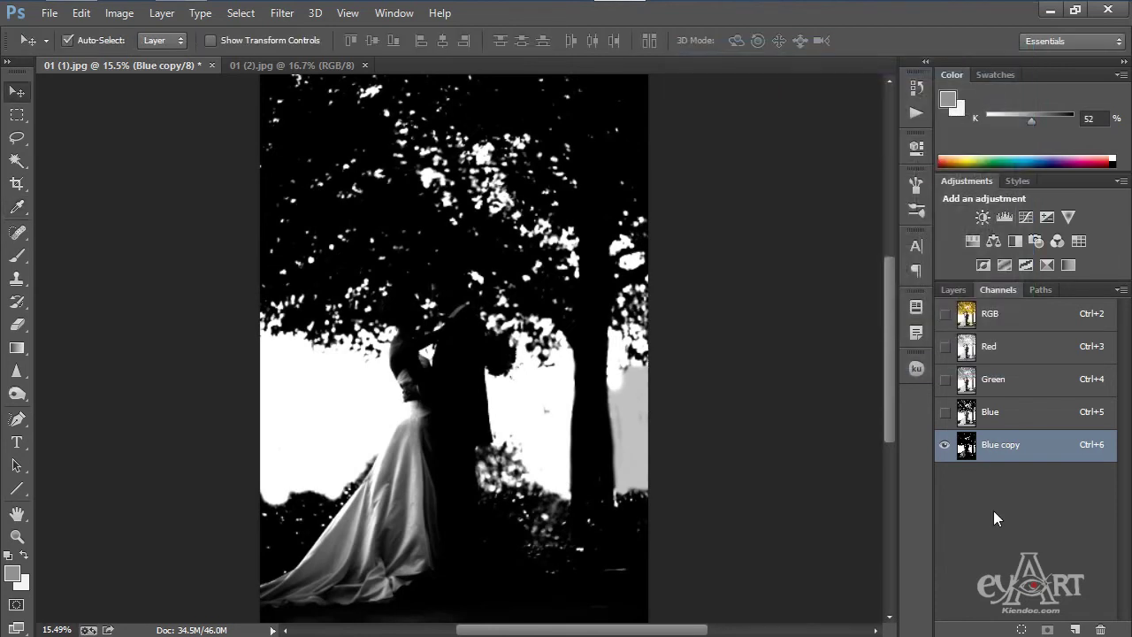
left_click_drag(964, 451, 970, 451)
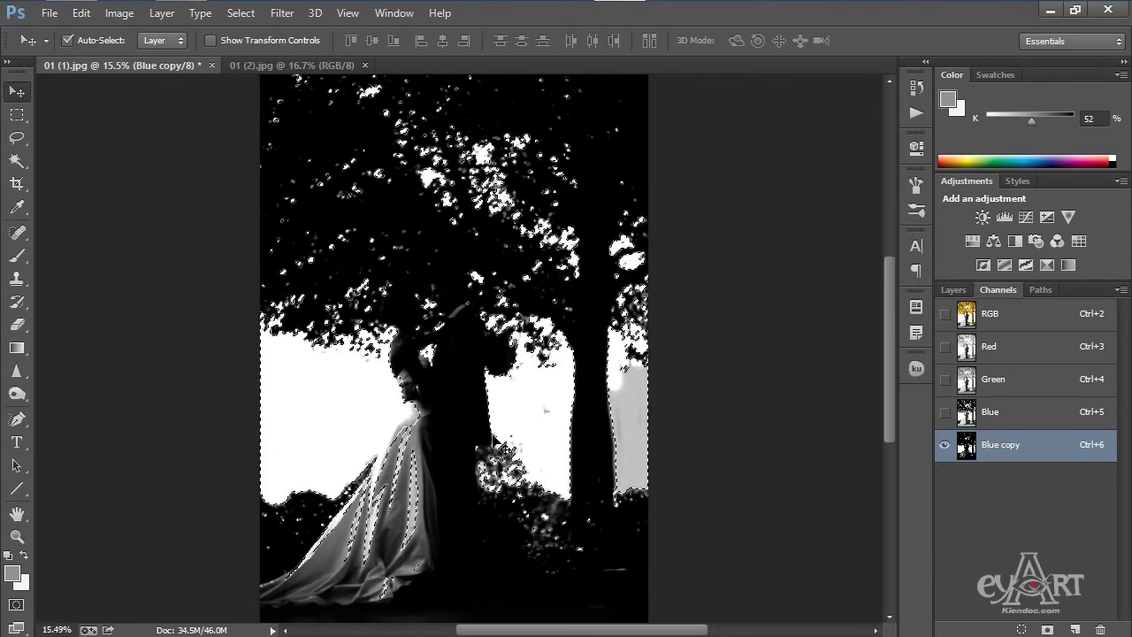
Step: Return to the RGB composite and add a new empty layer above Background
left_click(997, 316)
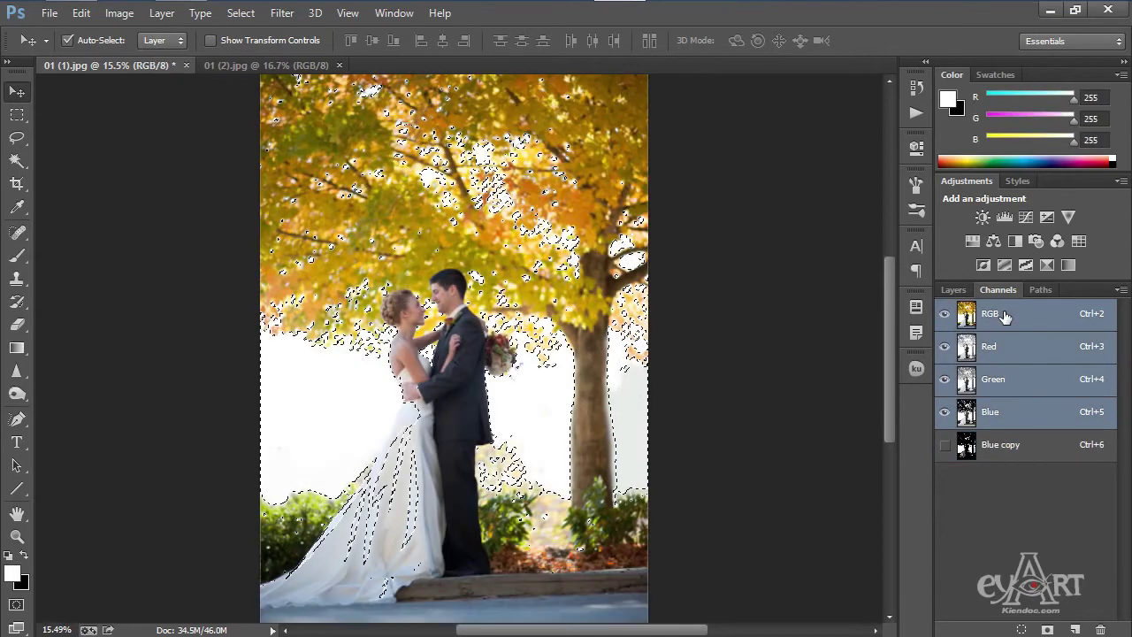
left_click(952, 289)
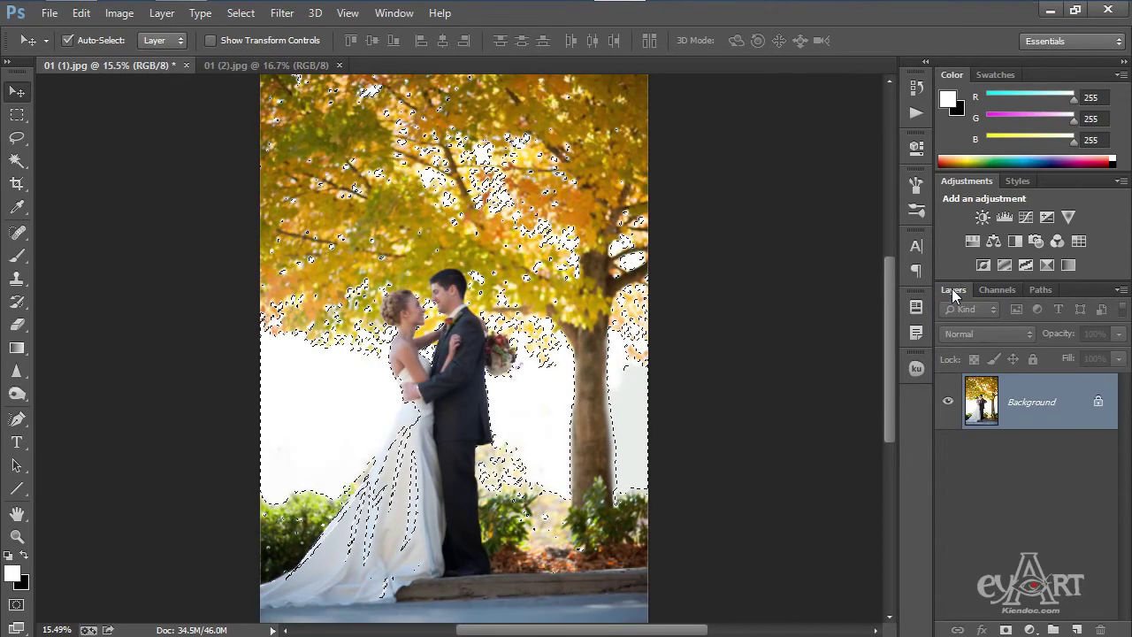
left_click(1077, 629)
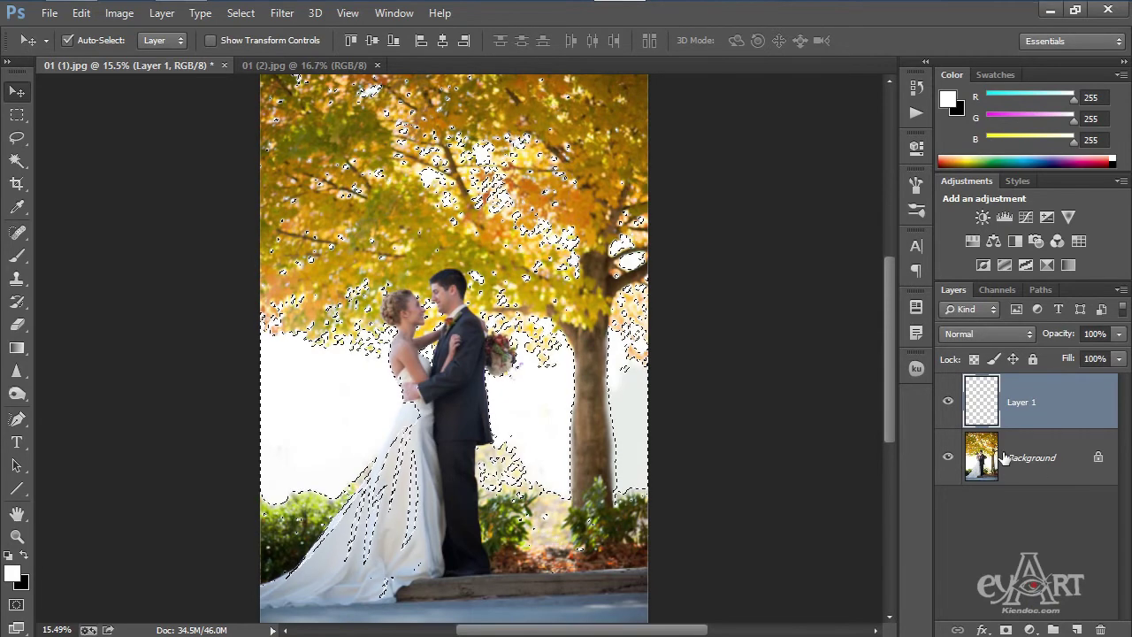
Step: Fill the selected bright areas with a pale cream foreground colour, then deselect
left_click(13, 573)
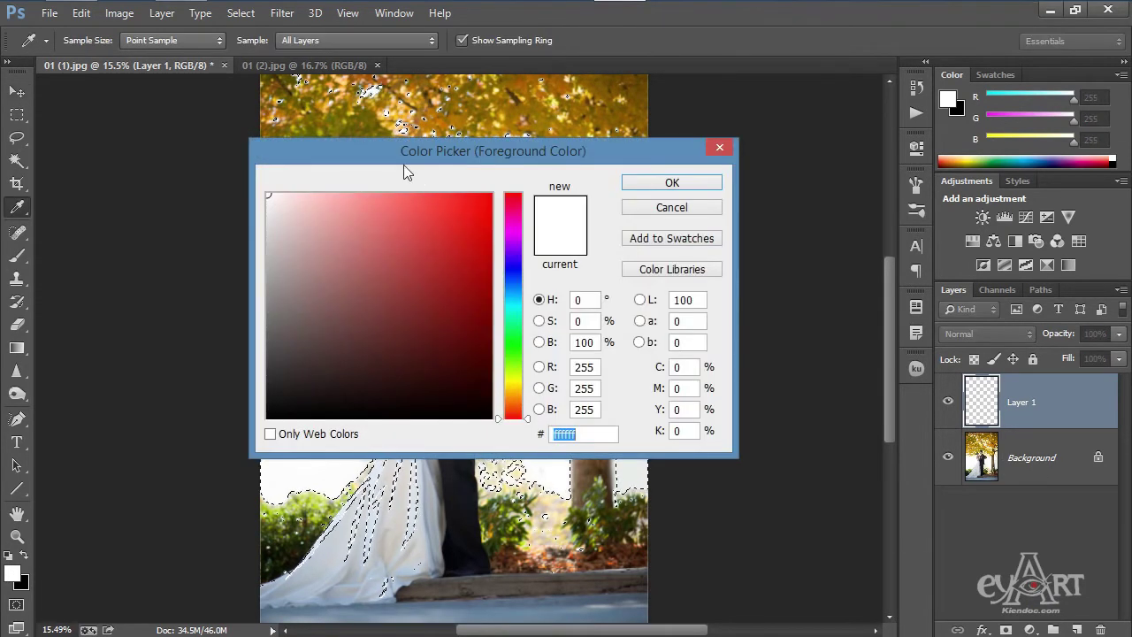
left_click_drag(409, 177, 679, 144)
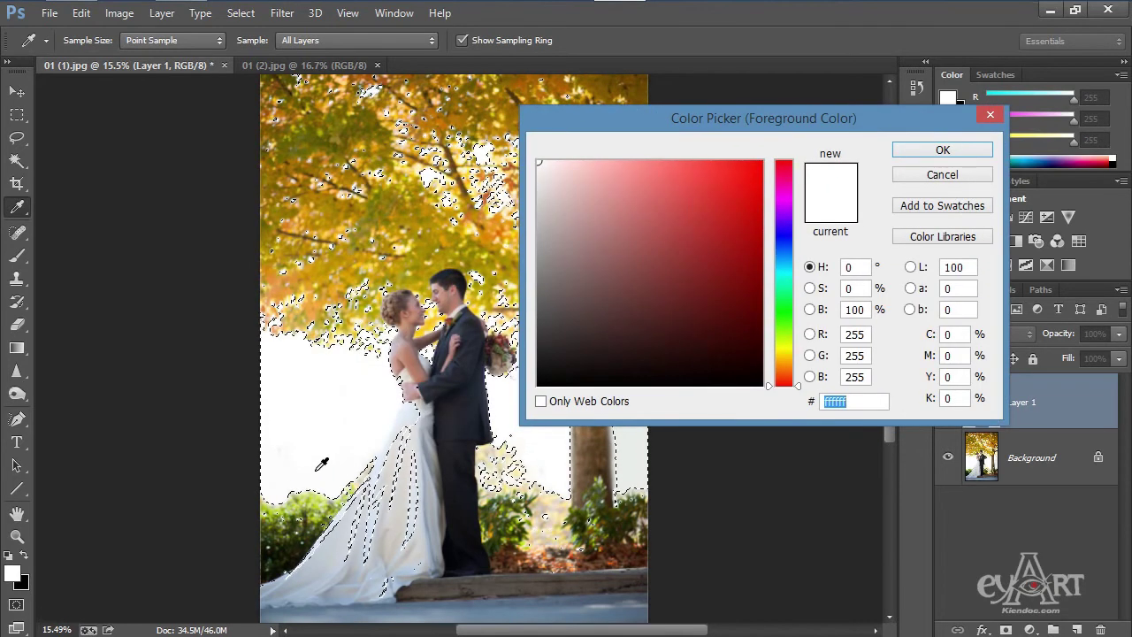
left_click(316, 466)
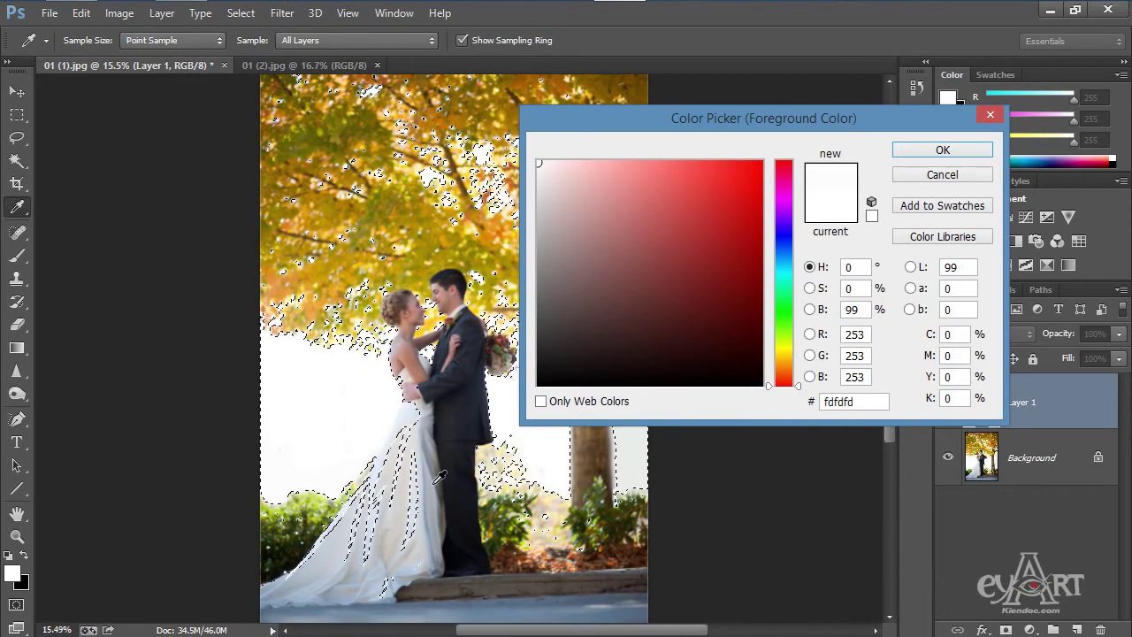
left_click(494, 450)
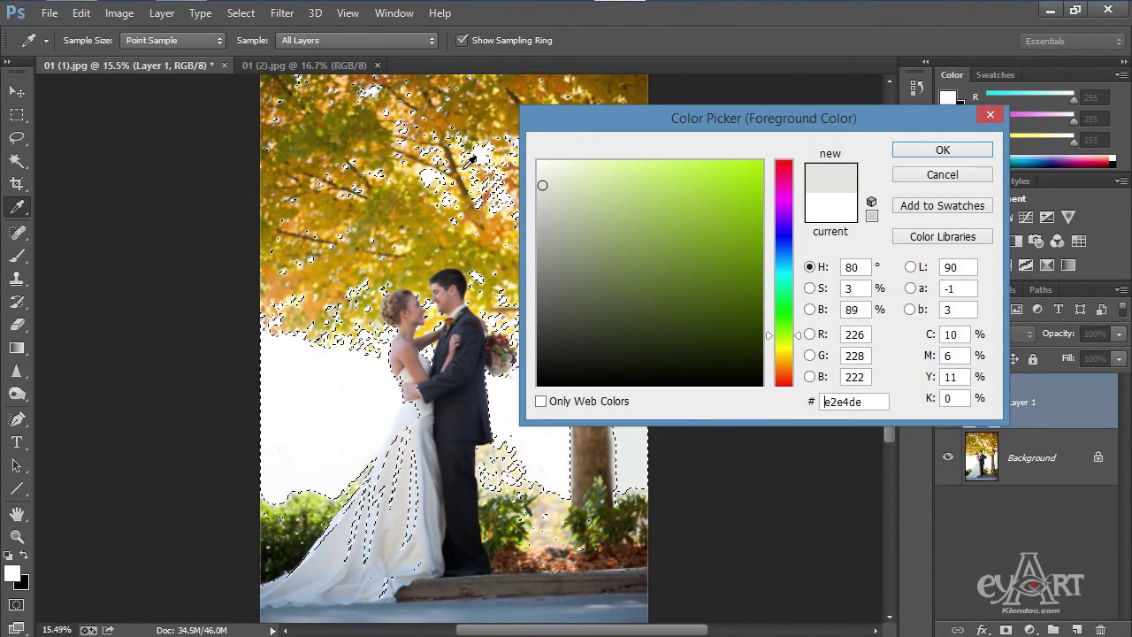
left_click(469, 163)
left_click_drag(607, 164, 570, 166)
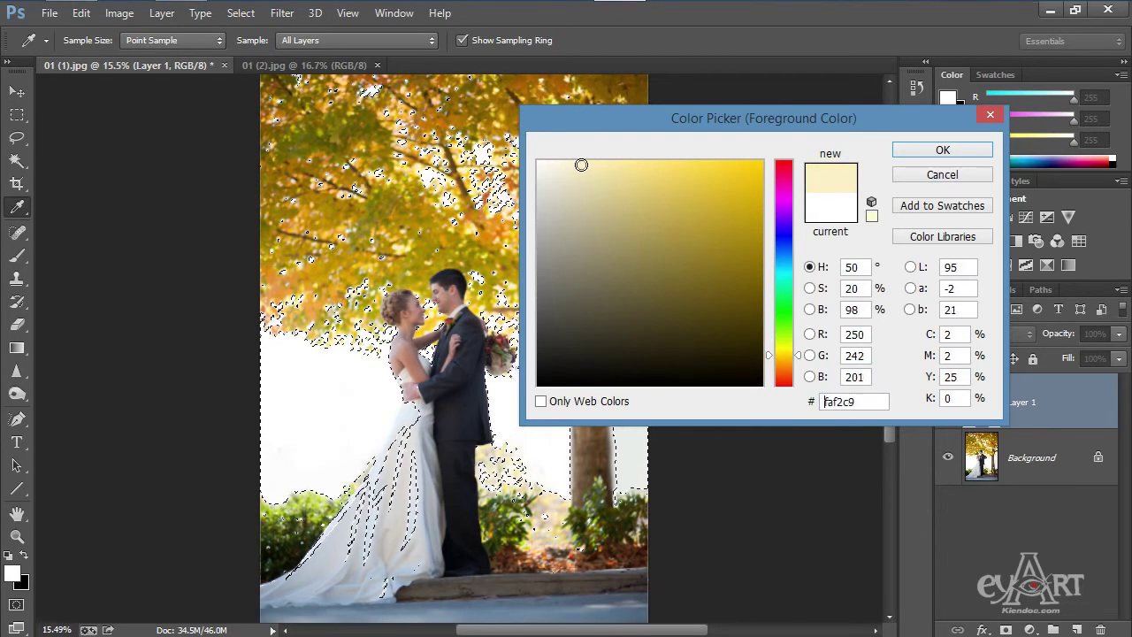
left_click(940, 152)
key("v")
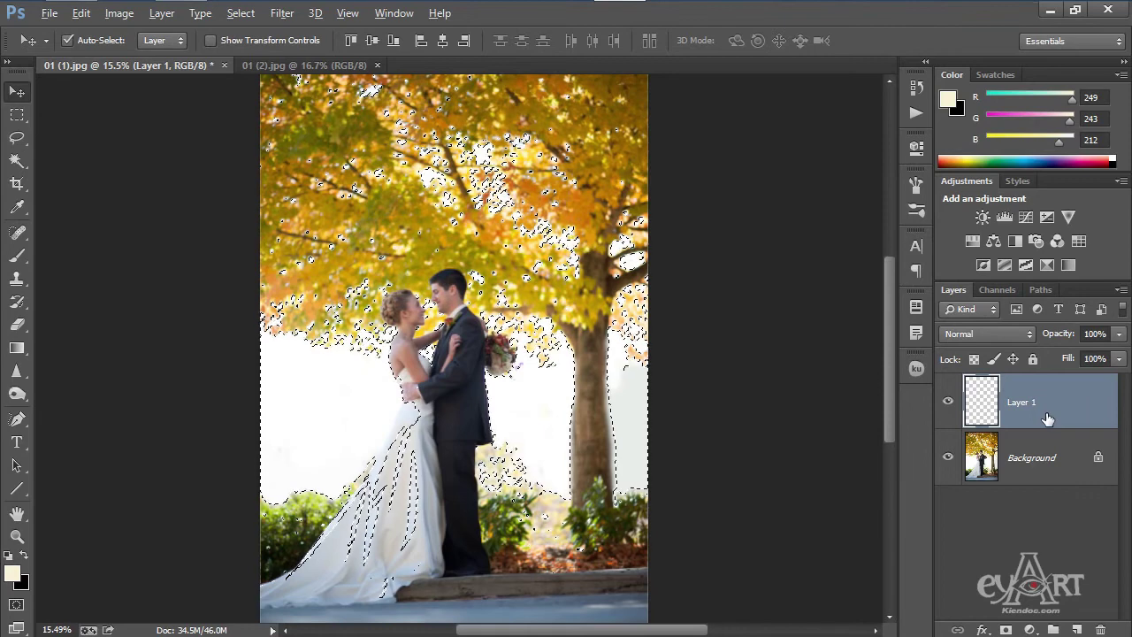
key("alt+BackSpace")
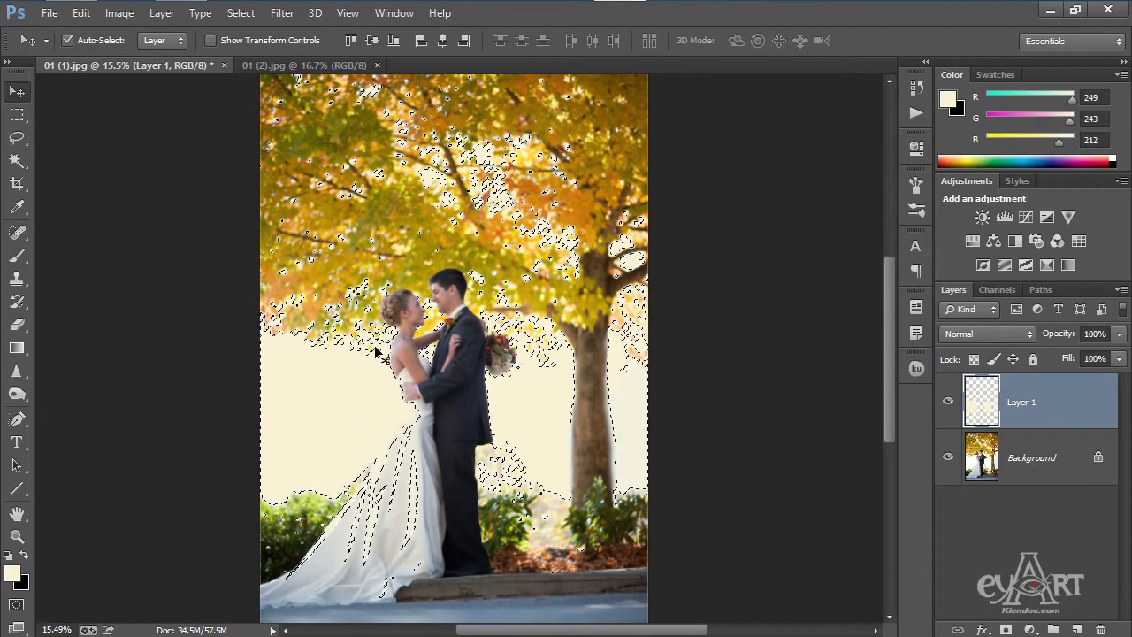
key("ctrl+d")
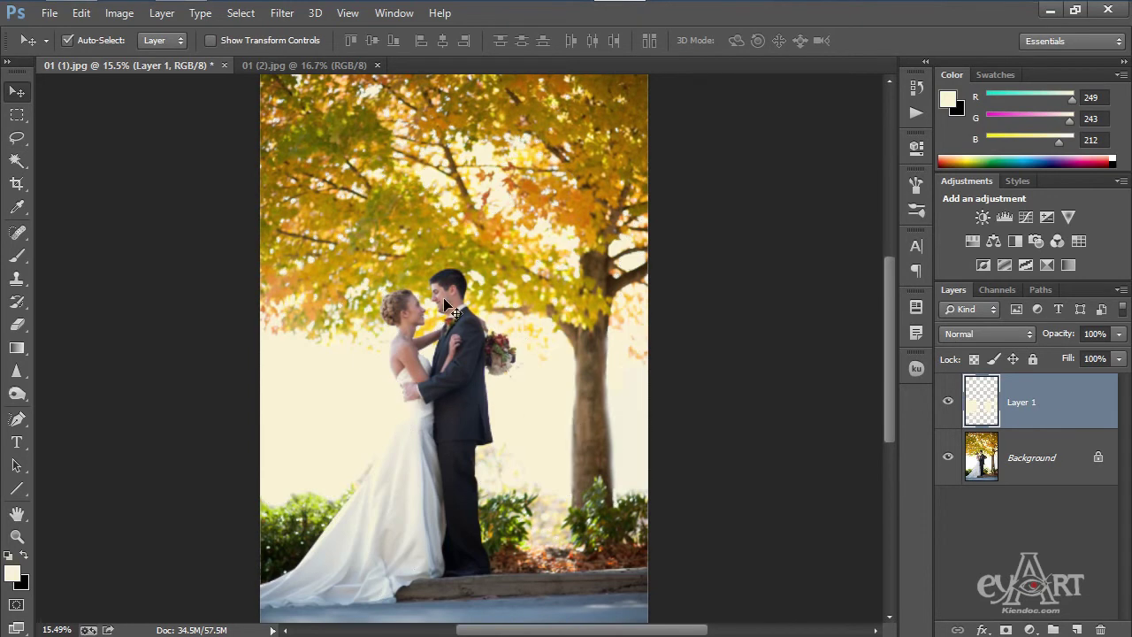
left_click(282, 12)
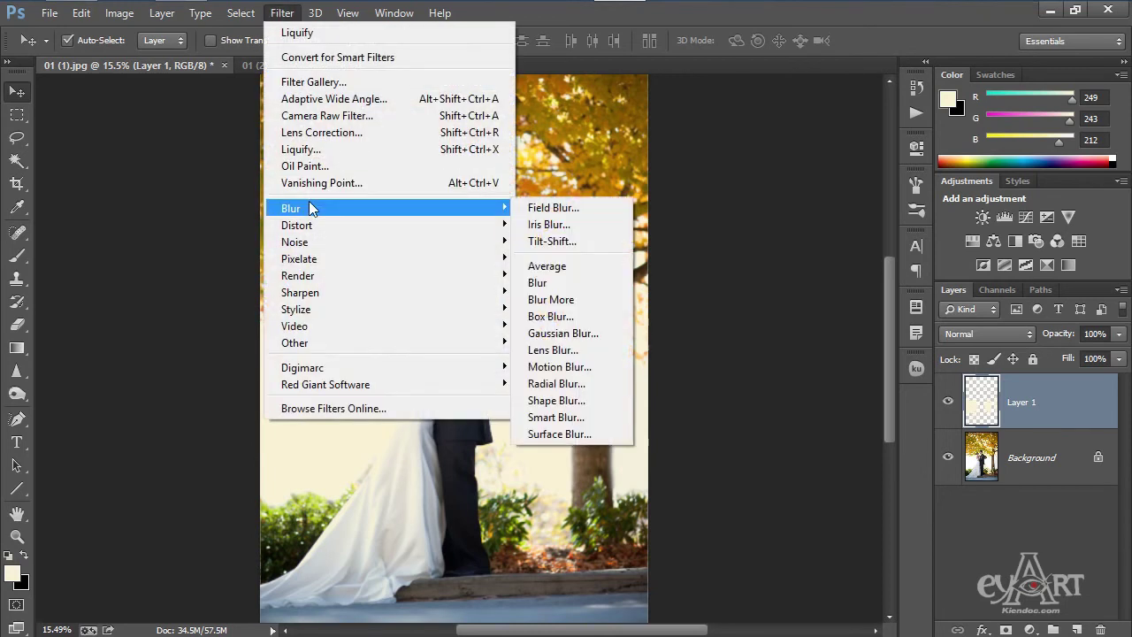
mouse_move(389, 208)
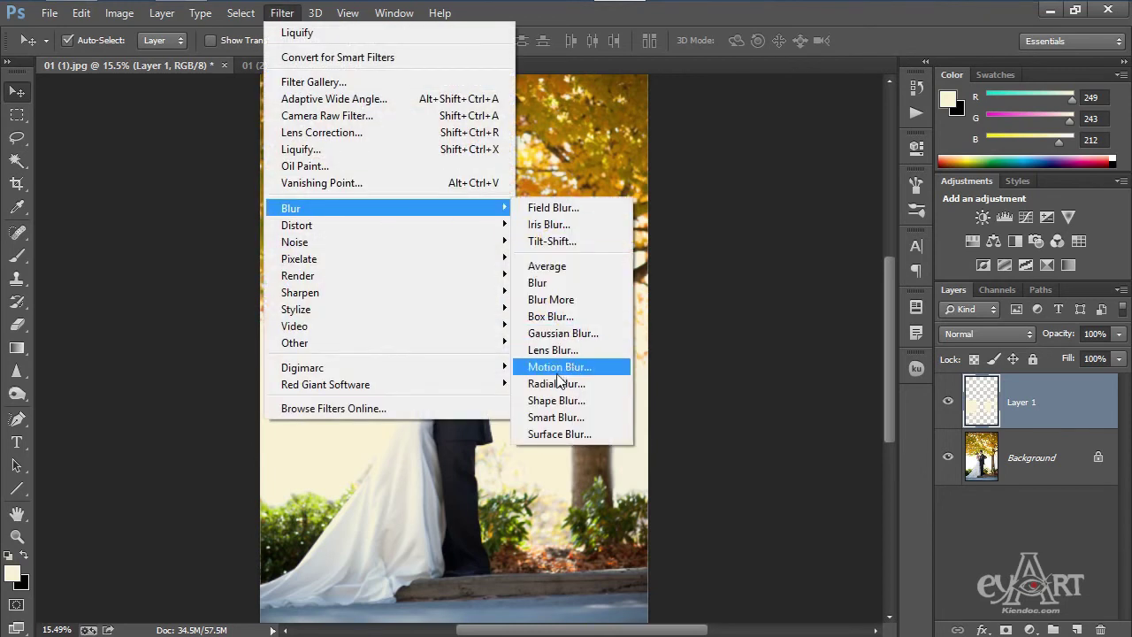
Step: Apply a Zoom Radial Blur of amount 40, Best quality, centred at the top edge
left_click(562, 382)
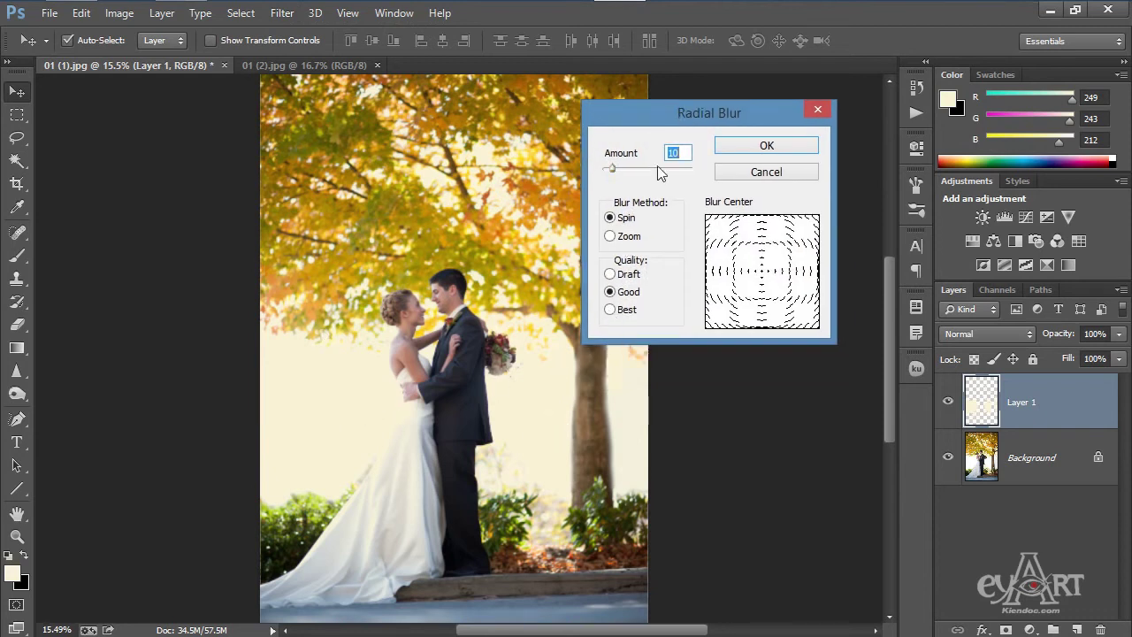
type("40")
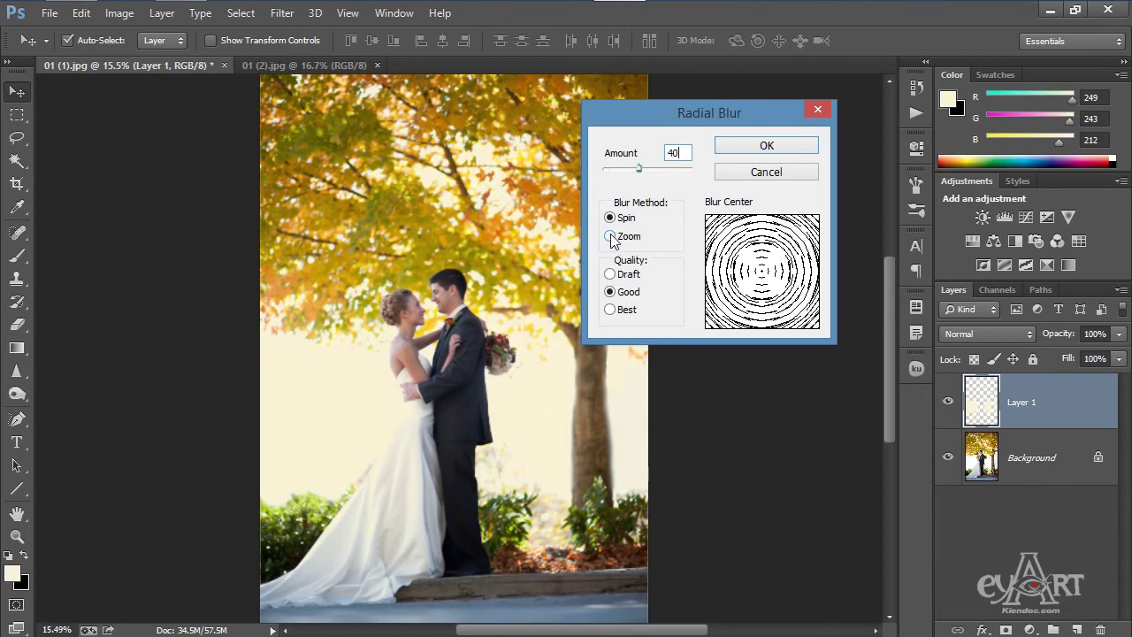
left_click(610, 236)
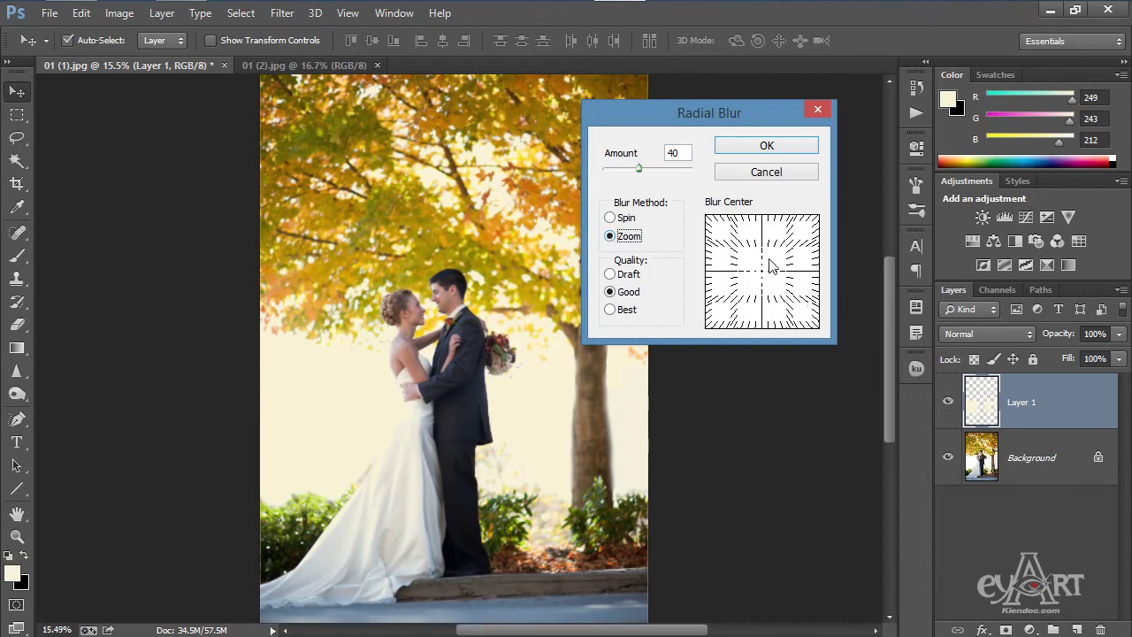
left_click_drag(765, 276, 766, 225)
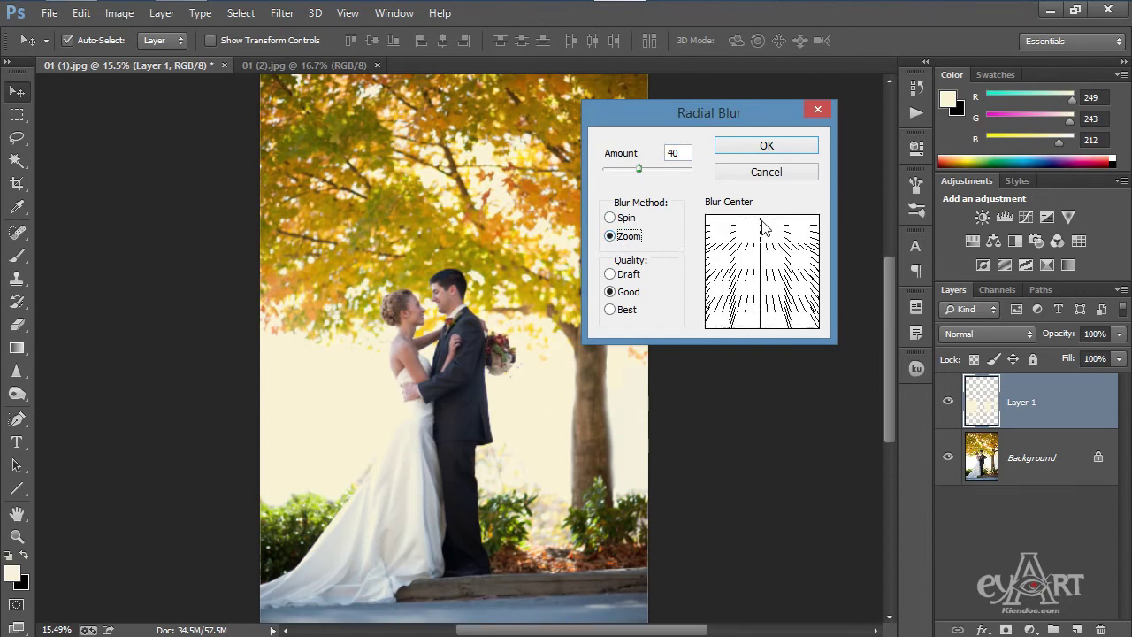
left_click(611, 310)
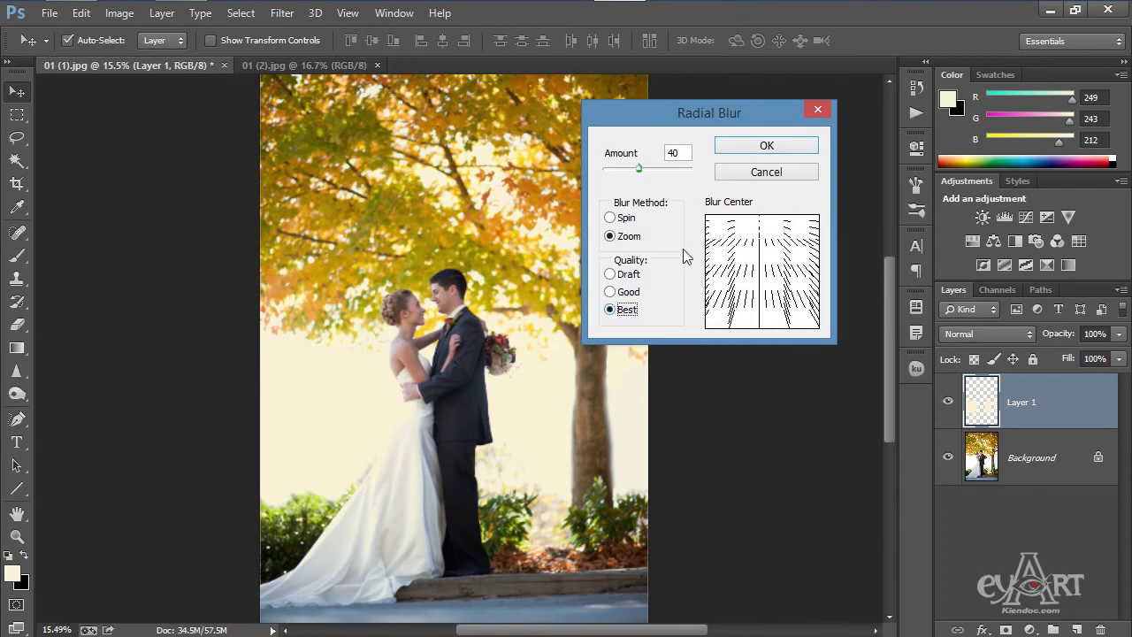
left_click(760, 145)
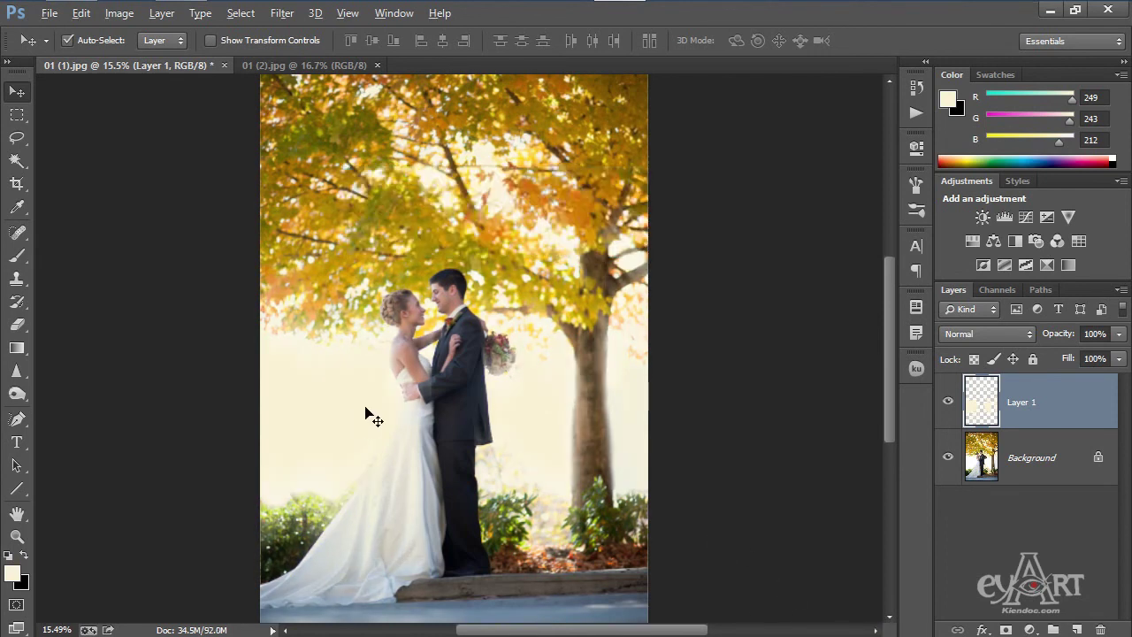
scroll(374, 396, "up", 5)
Step: Fit the photo on screen and toggle the cream glow layer on and off to compare
key("alt")
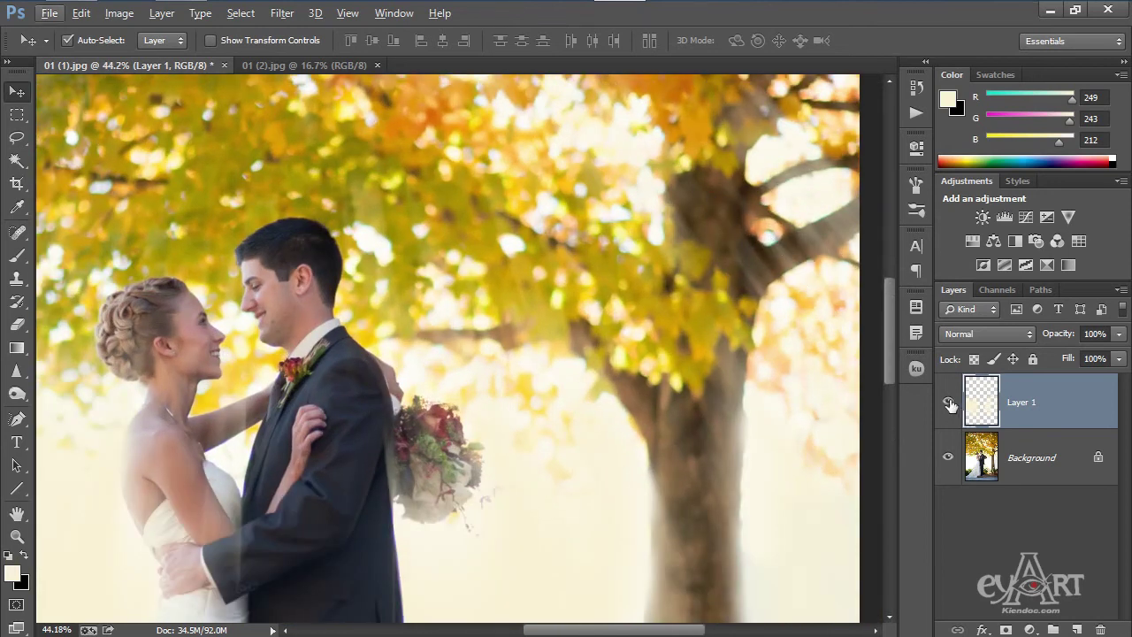
key("ctrl+0")
key("alt")
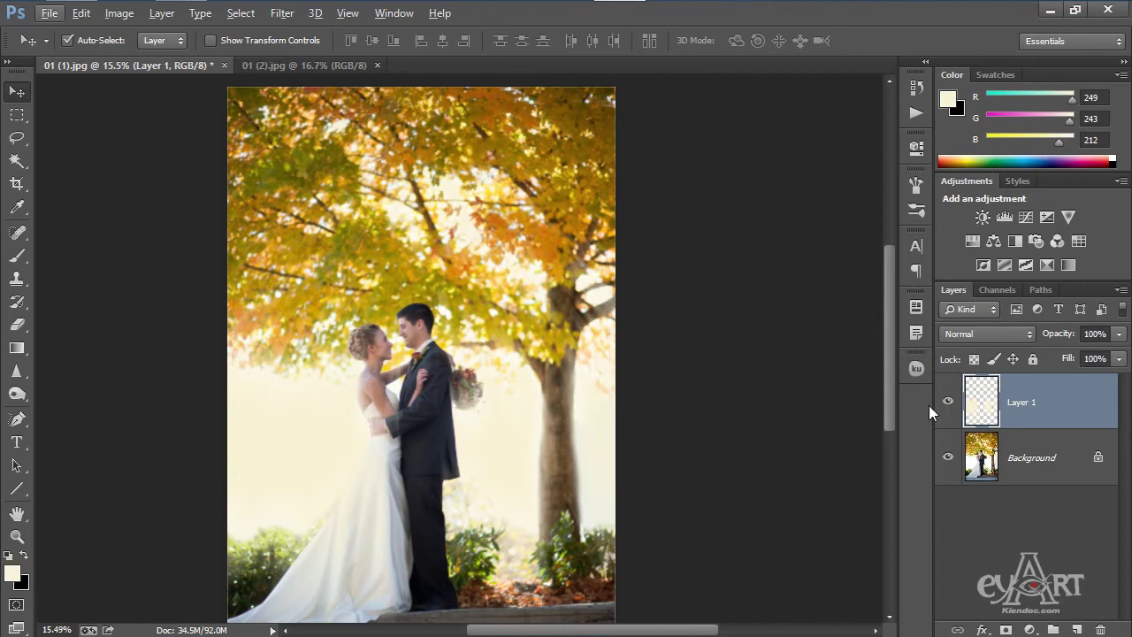
left_click(948, 405)
left_click(949, 405)
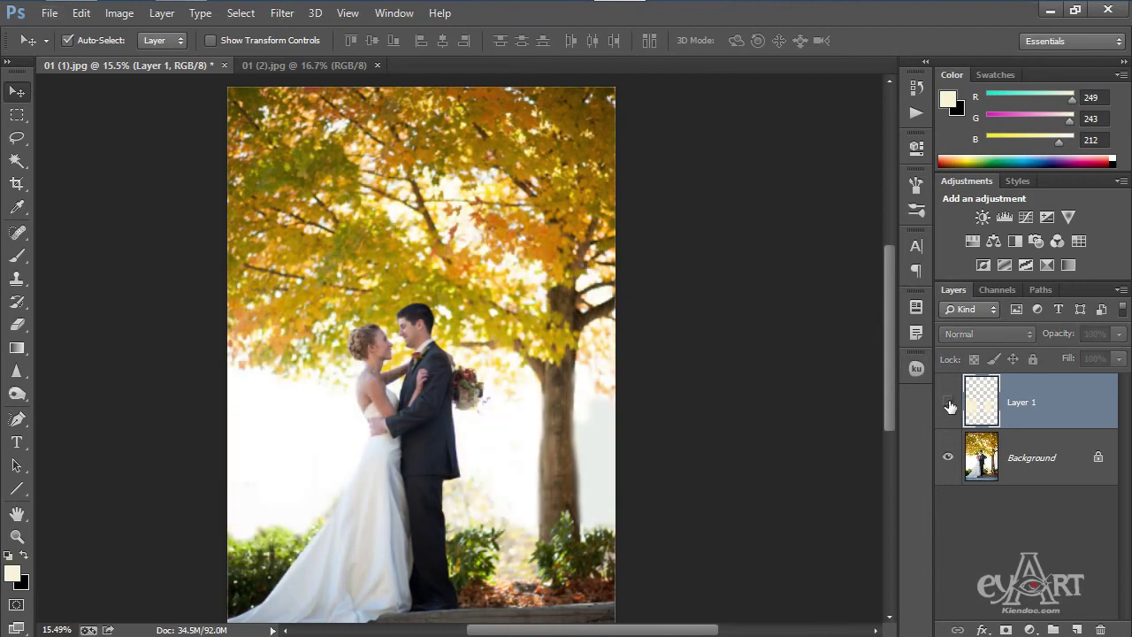
left_click(948, 405)
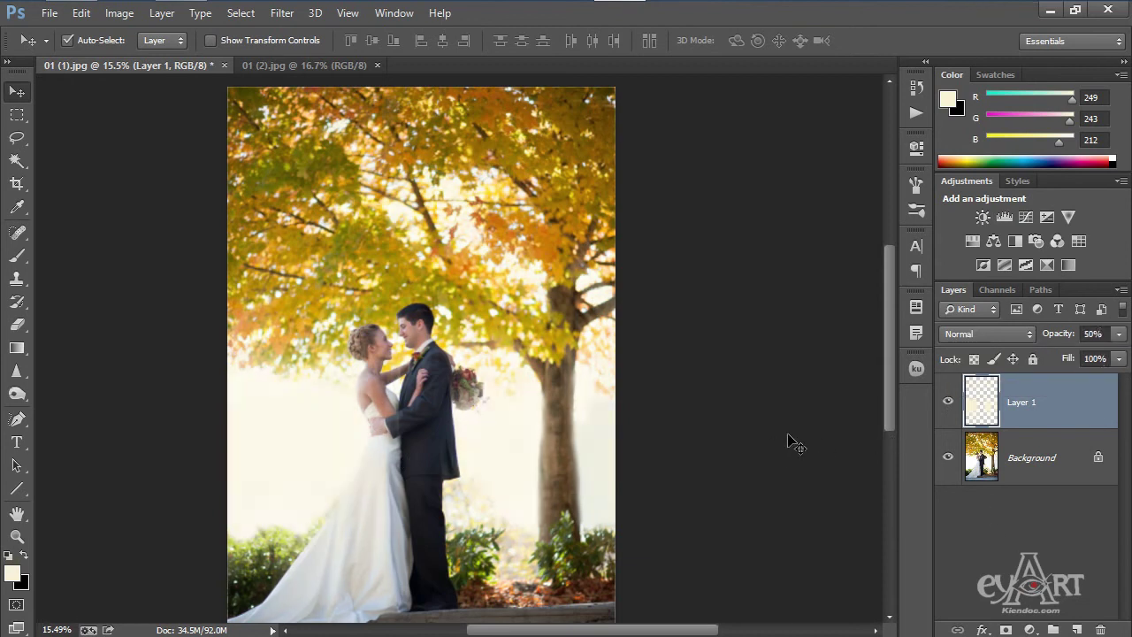
left_click(948, 403)
left_click(948, 404)
left_click(948, 404)
left_click(327, 65)
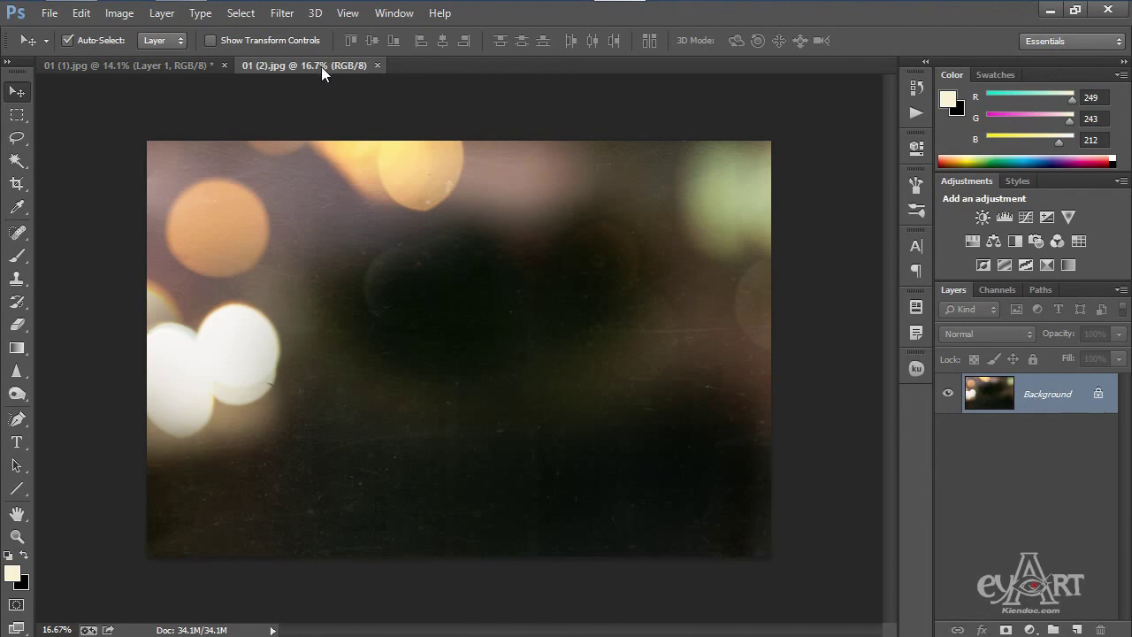
Step: Drag the bokeh image into the wedding photo and rotate it 90° clockwise
mouse_move(469, 353)
left_mouse_down()
mouse_move(159, 71)
mouse_move(495, 332)
left_mouse_up()
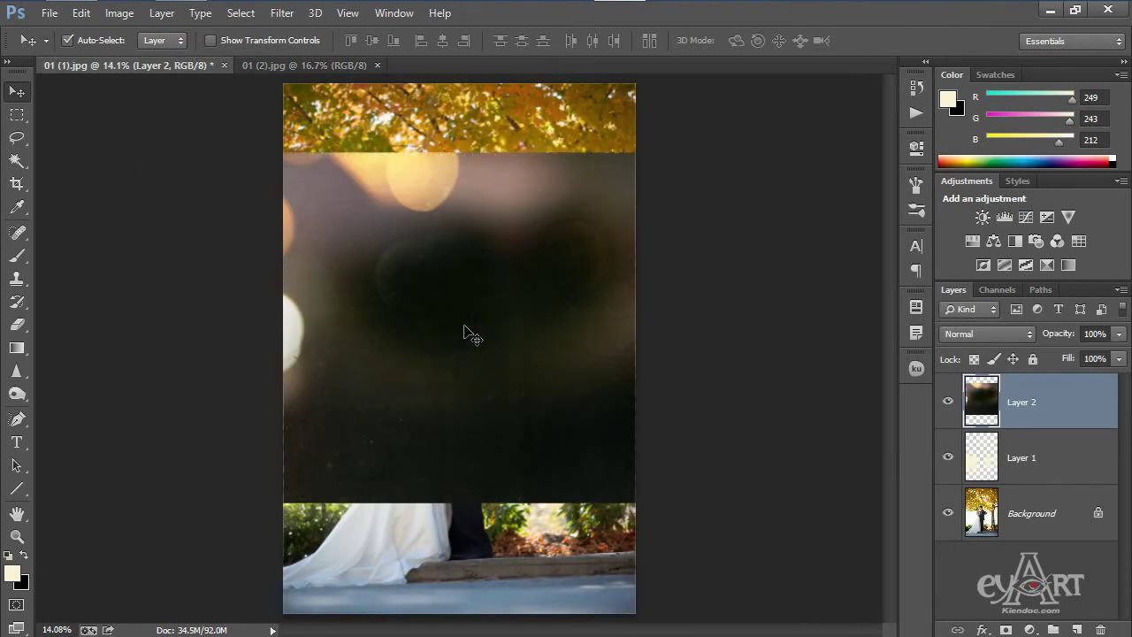
mouse_move(427, 315)
left_mouse_down()
mouse_move(633, 344)
mouse_move(458, 327)
left_mouse_up()
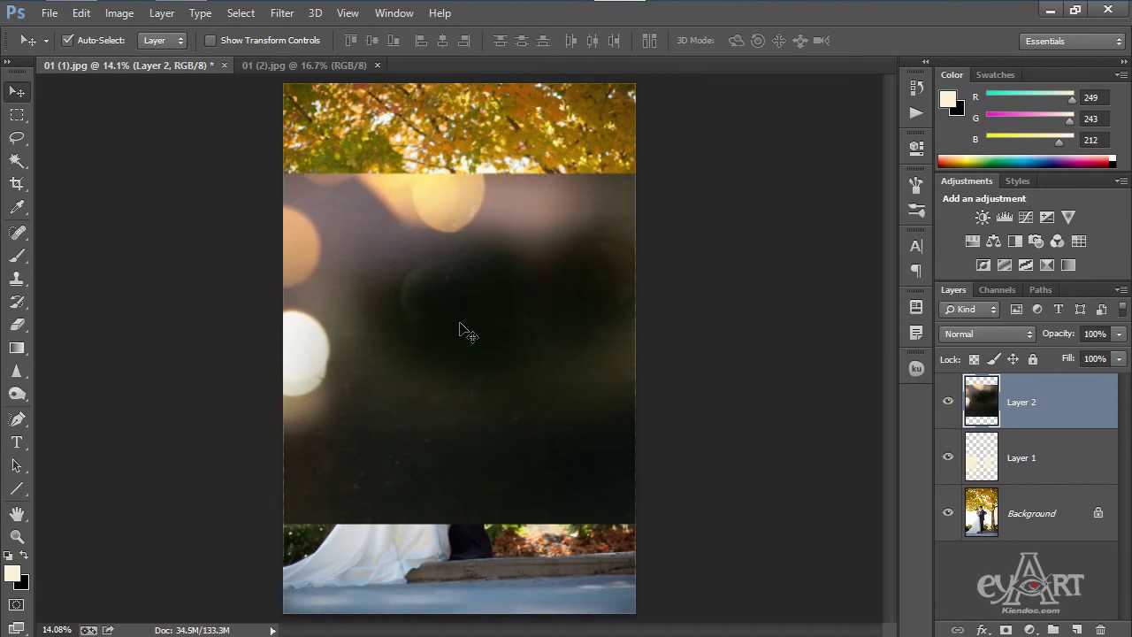
key("ctrl+t")
right_click(499, 291)
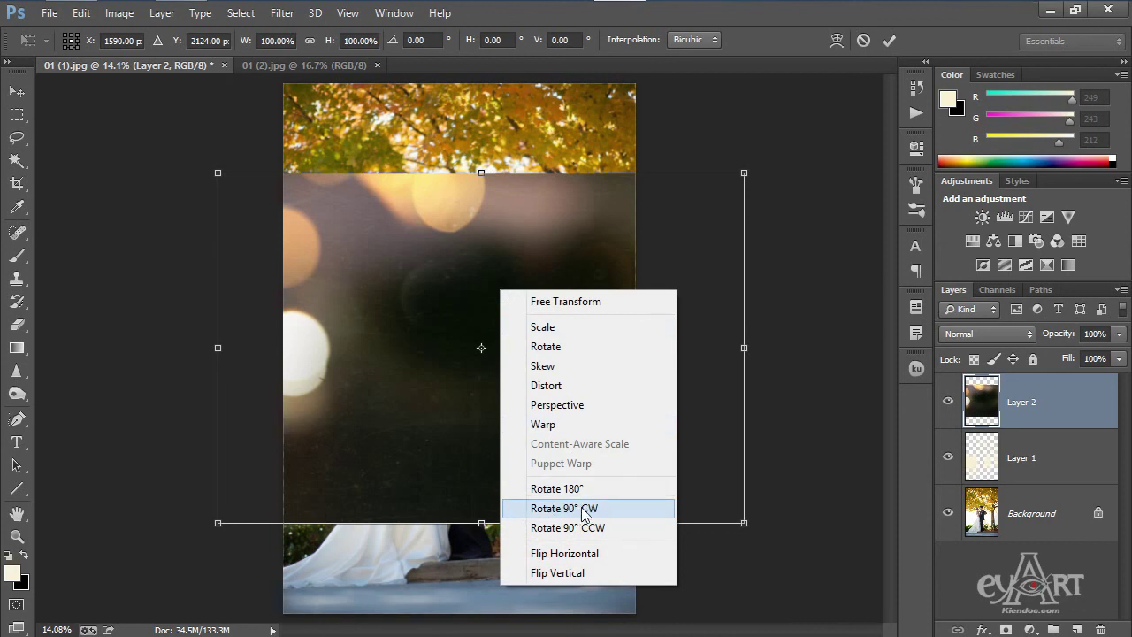
left_click(588, 510)
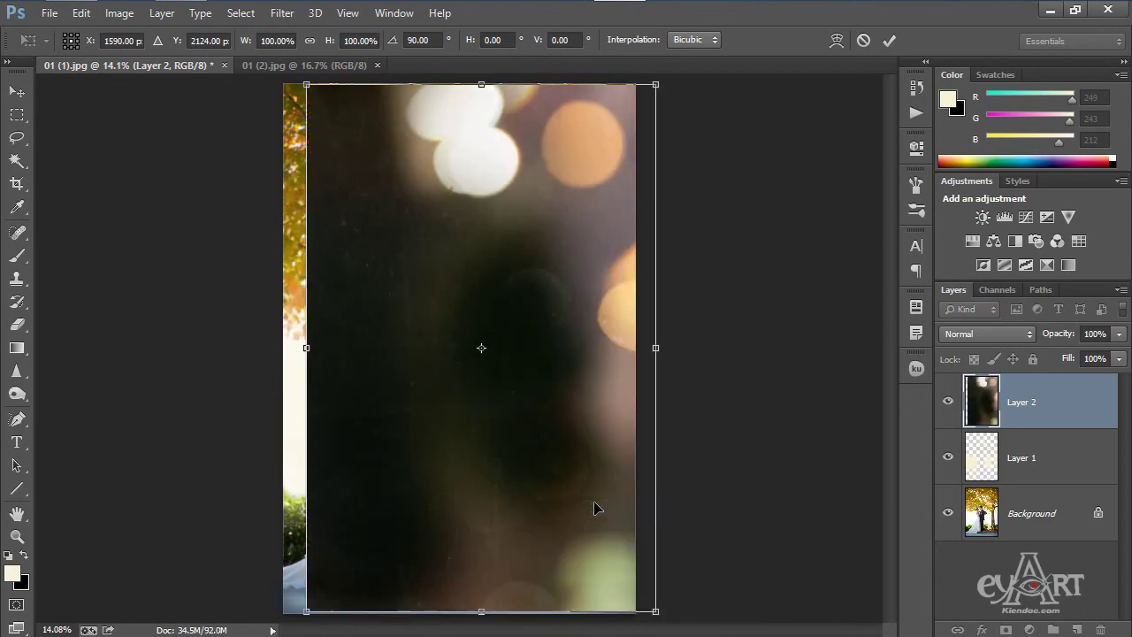
Step: Stretch the bokeh layer to the left, right and bottom edges and commit the transform
left_click_drag(395, 192, 372, 191)
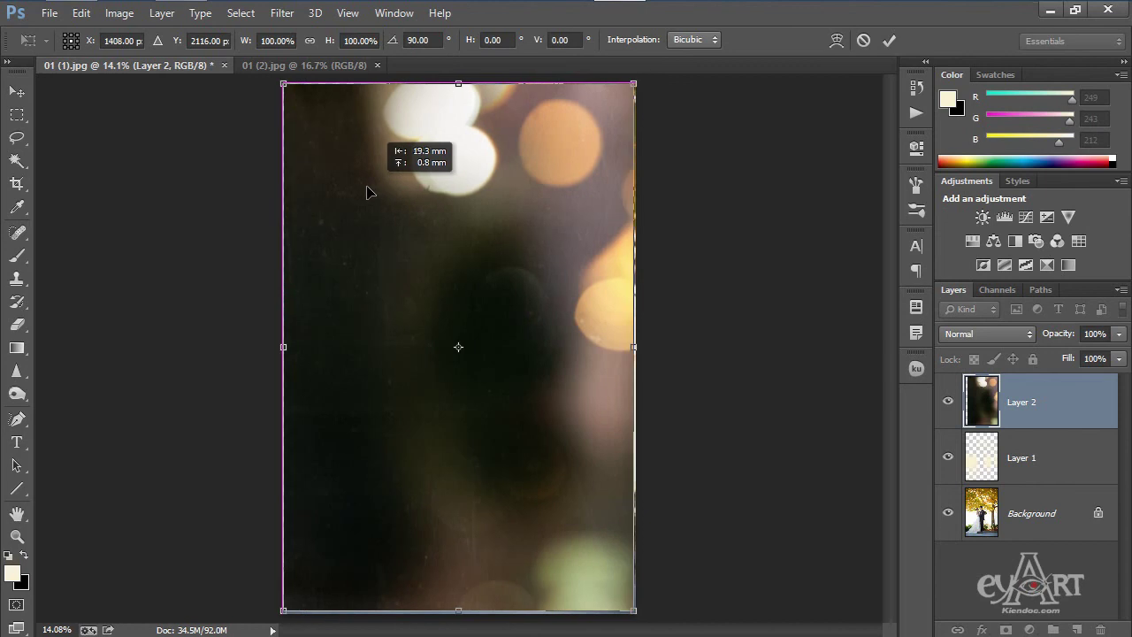
left_click_drag(281, 336, 276, 337)
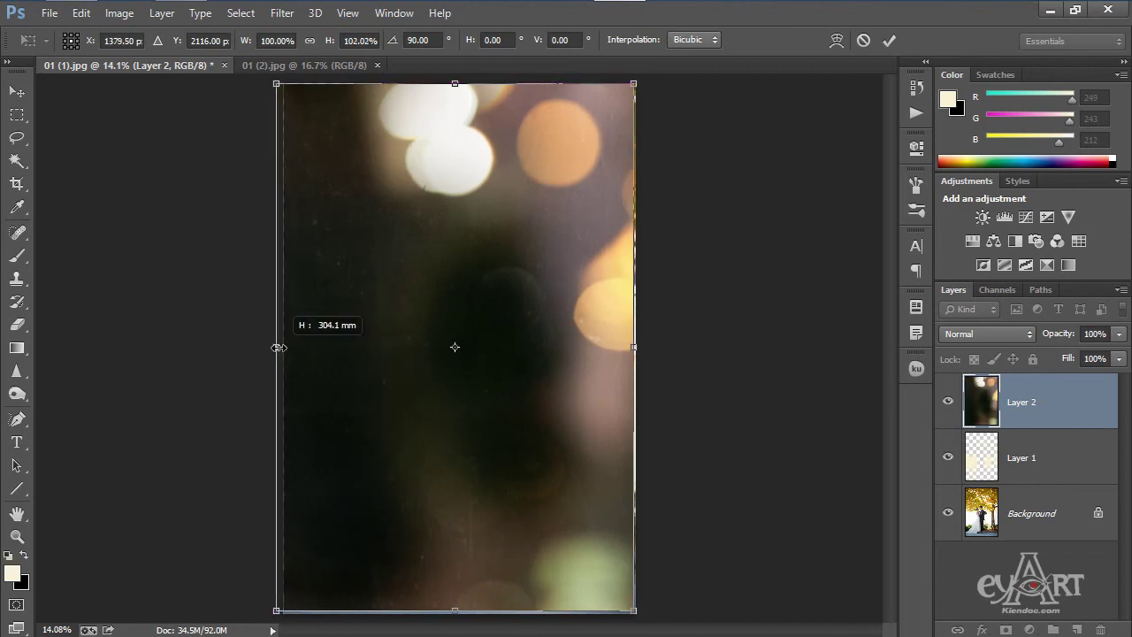
left_click_drag(637, 348, 647, 350)
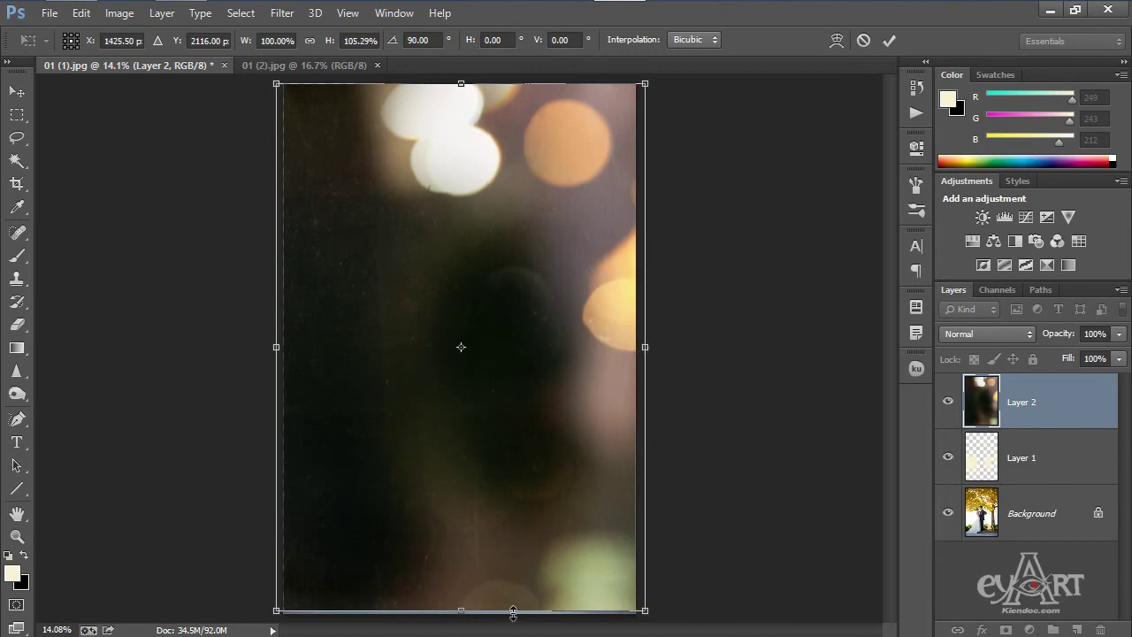
left_click_drag(461, 608, 461, 622)
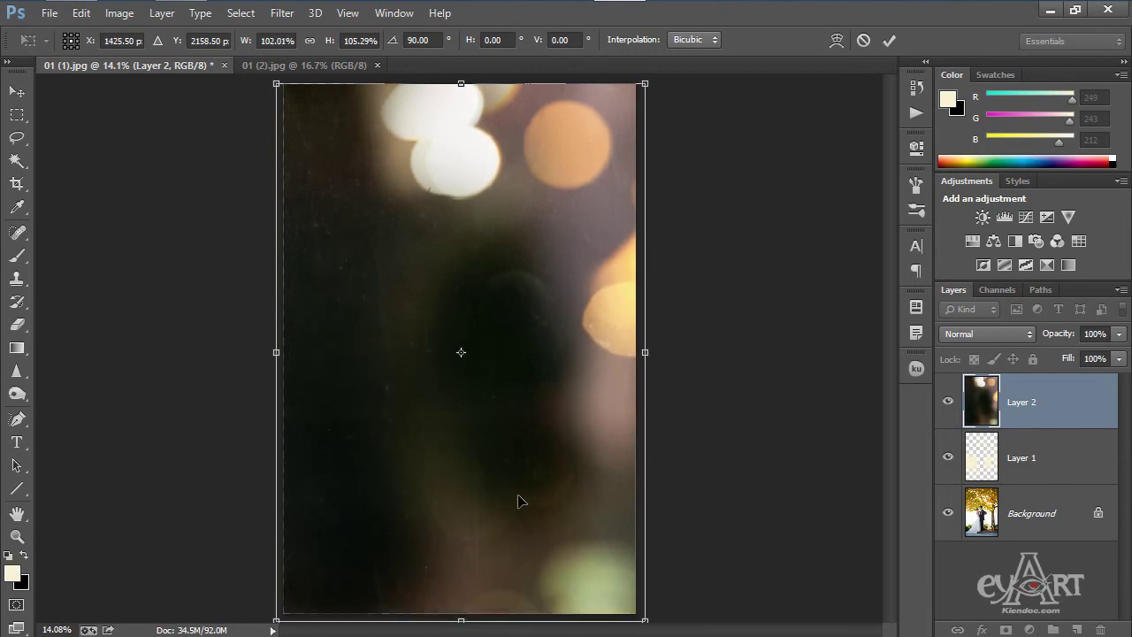
left_click(889, 40)
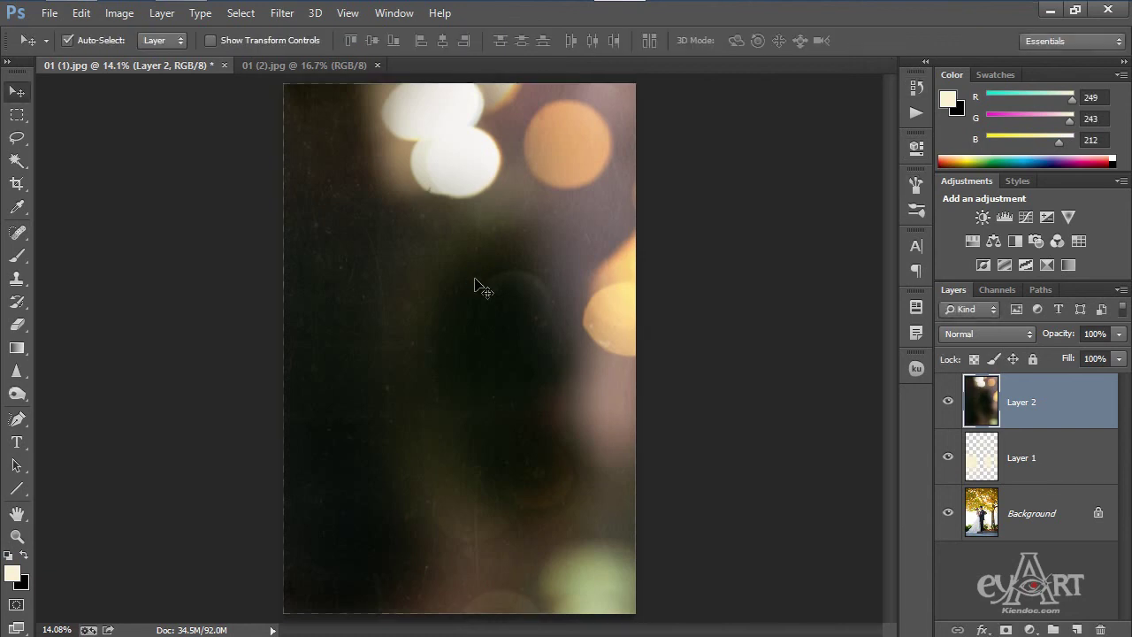
Step: Set the bokeh Layer 2 to Screen blend mode and toggle Layers 2 and 1 to compare
left_click(1013, 335)
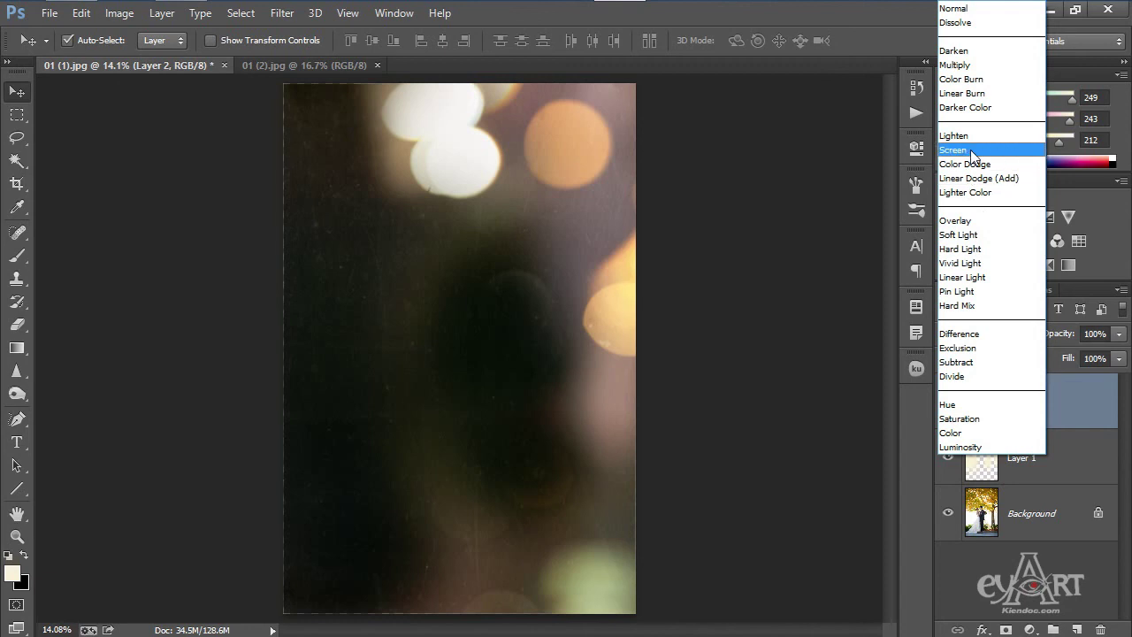
left_click(971, 151)
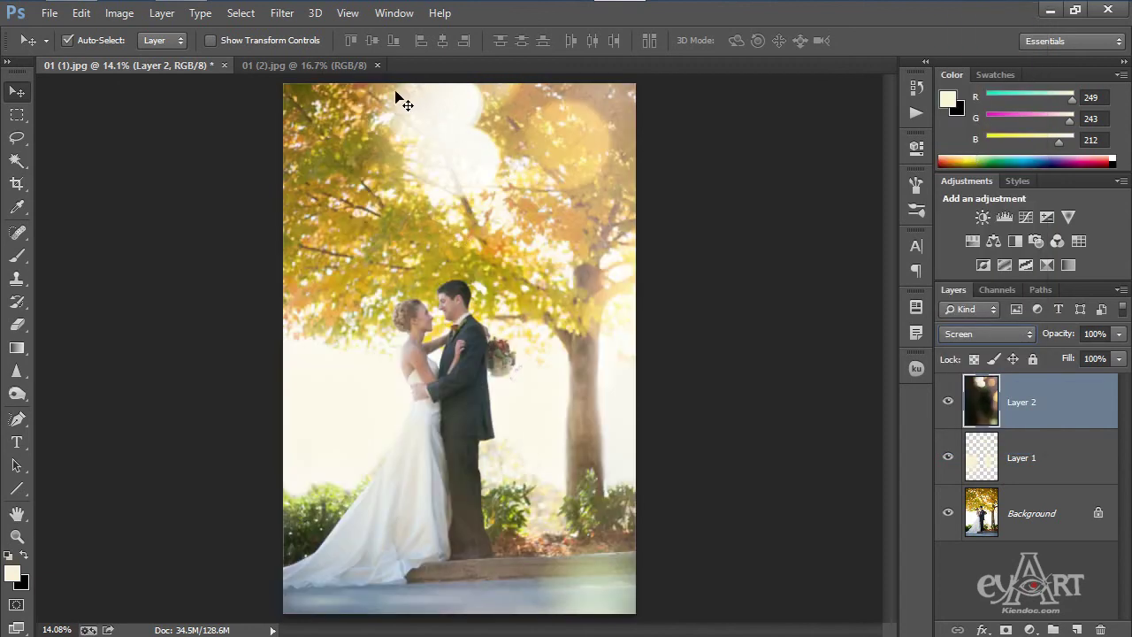
left_click(947, 404)
left_click(947, 405)
left_click(947, 459)
left_click(947, 459)
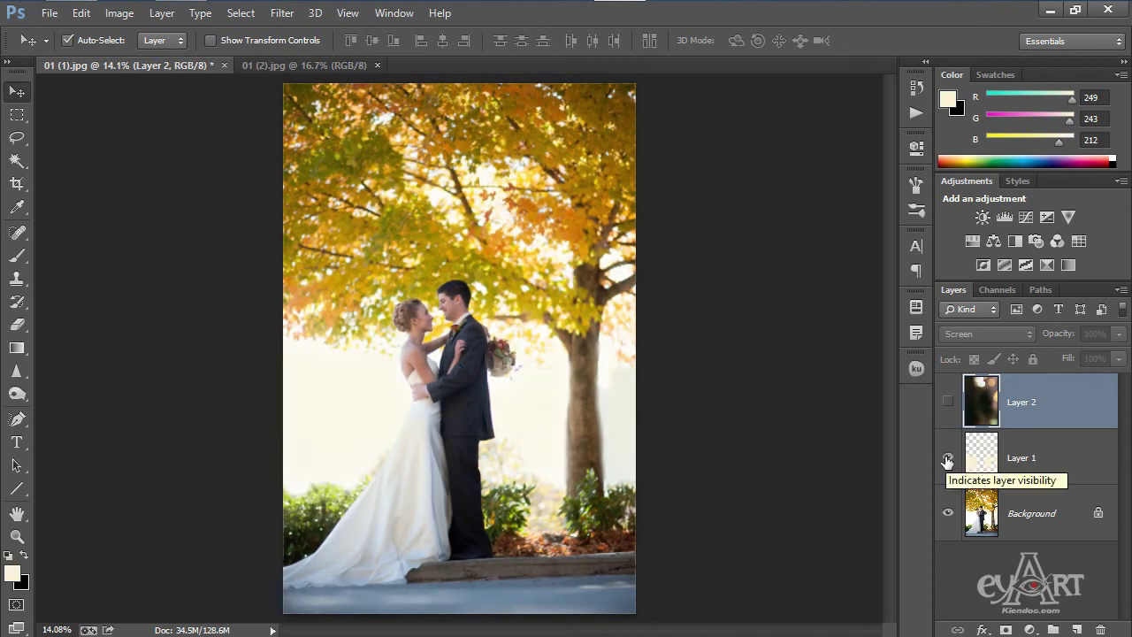
left_click(947, 459)
left_click(947, 459)
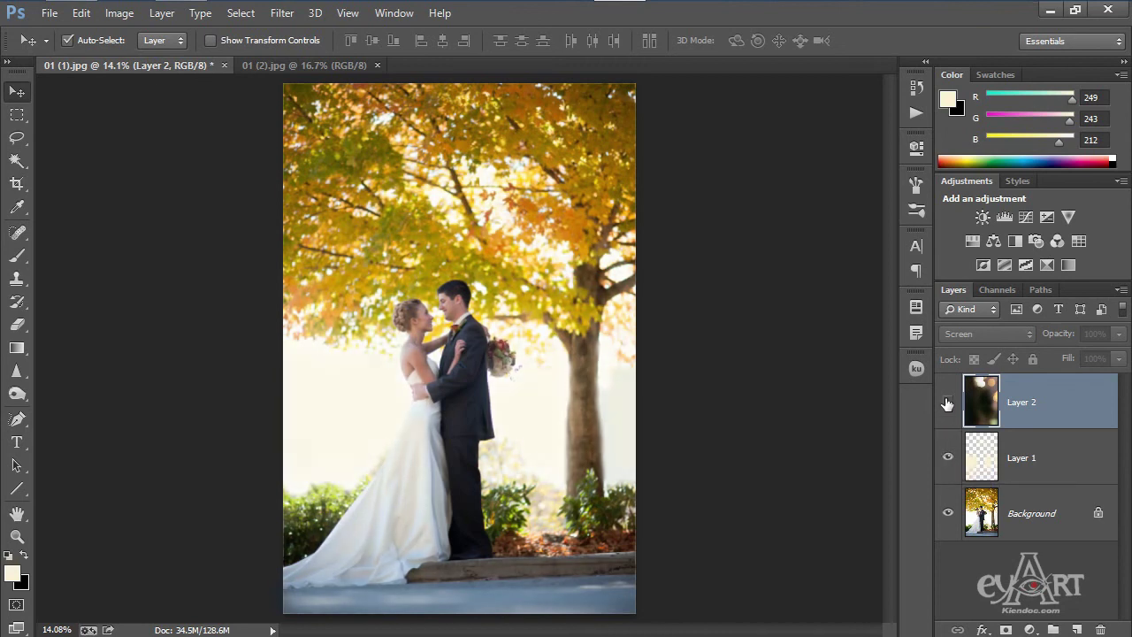
left_click(947, 404)
left_click(947, 404)
left_click(947, 404)
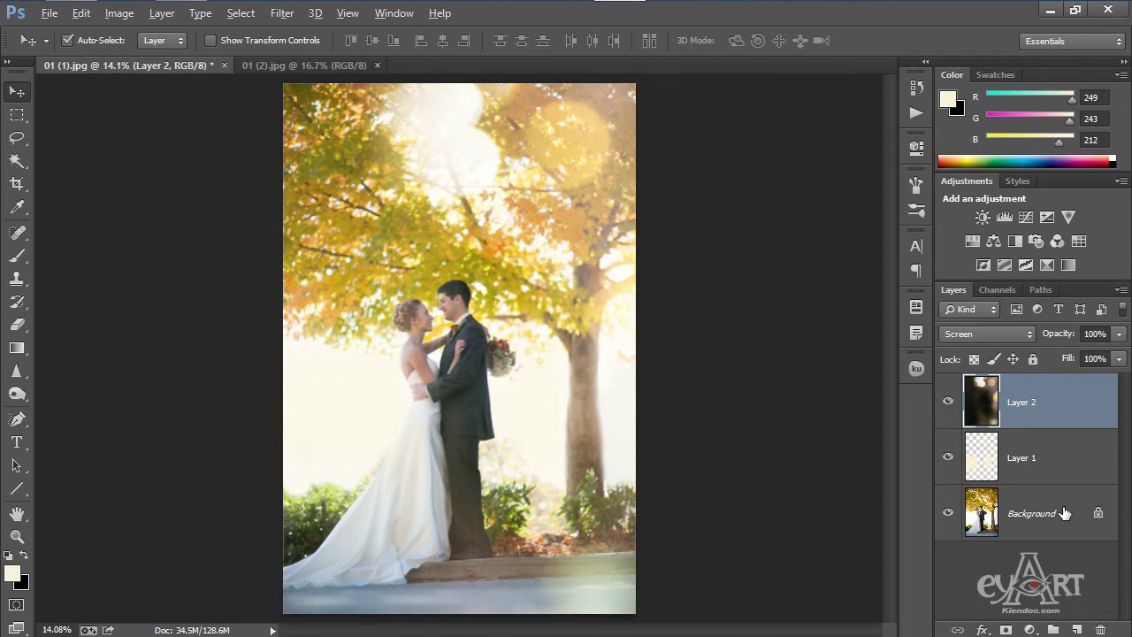
Step: Stamp visible layers into merged Layer 3, then trial 2Strip and Crisp_Winter colour lookups
key("ctrl+alt+shift+e")
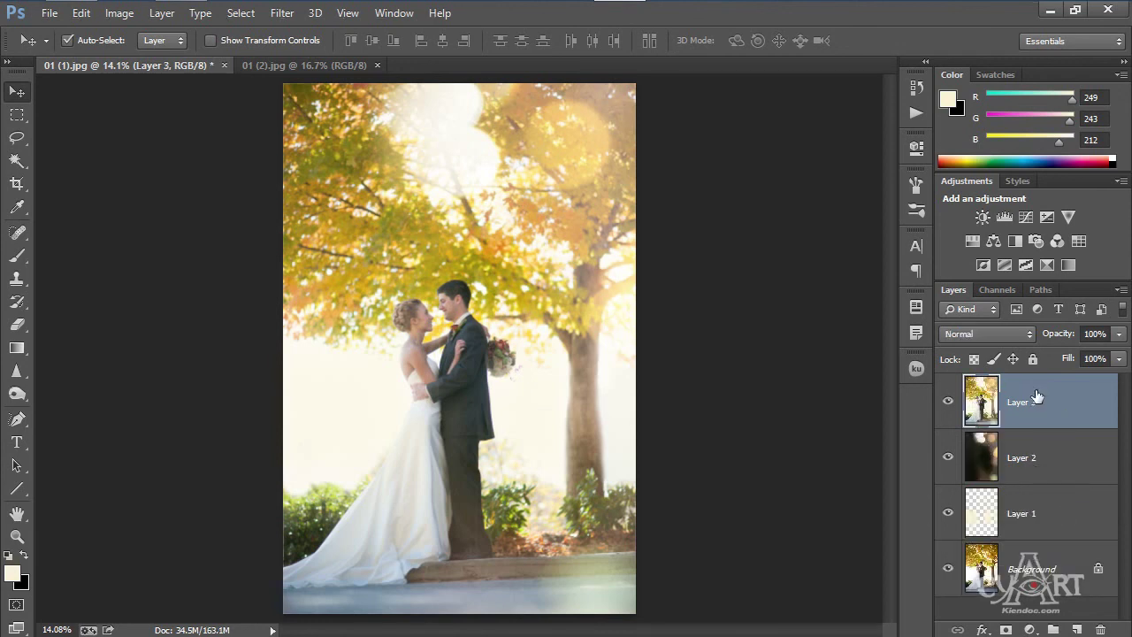
left_click(1078, 241)
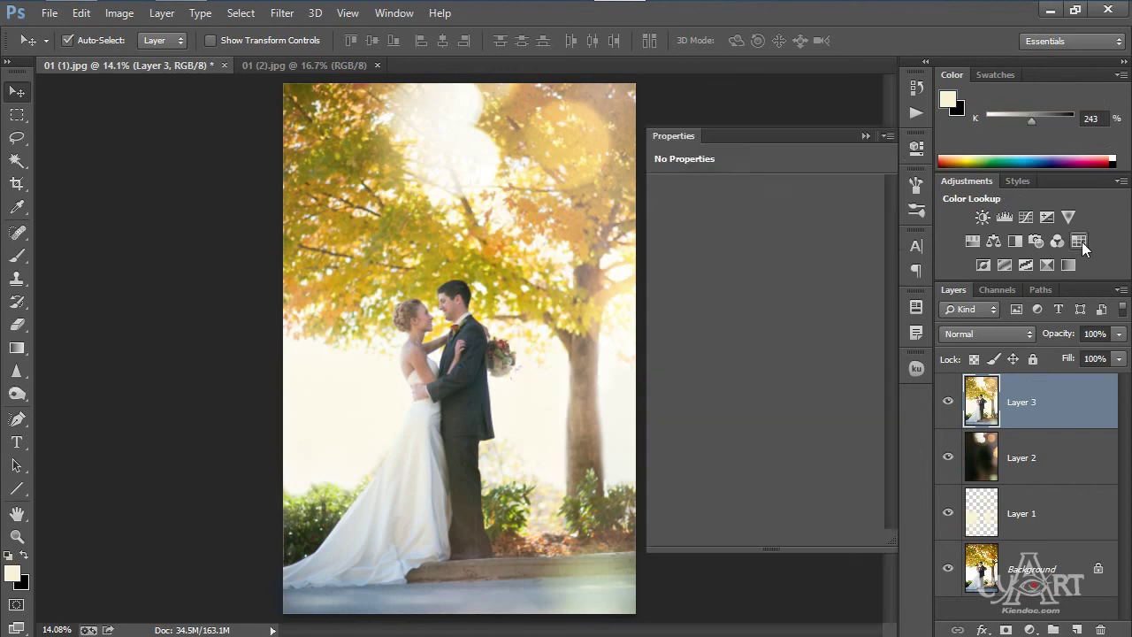
left_click(815, 189)
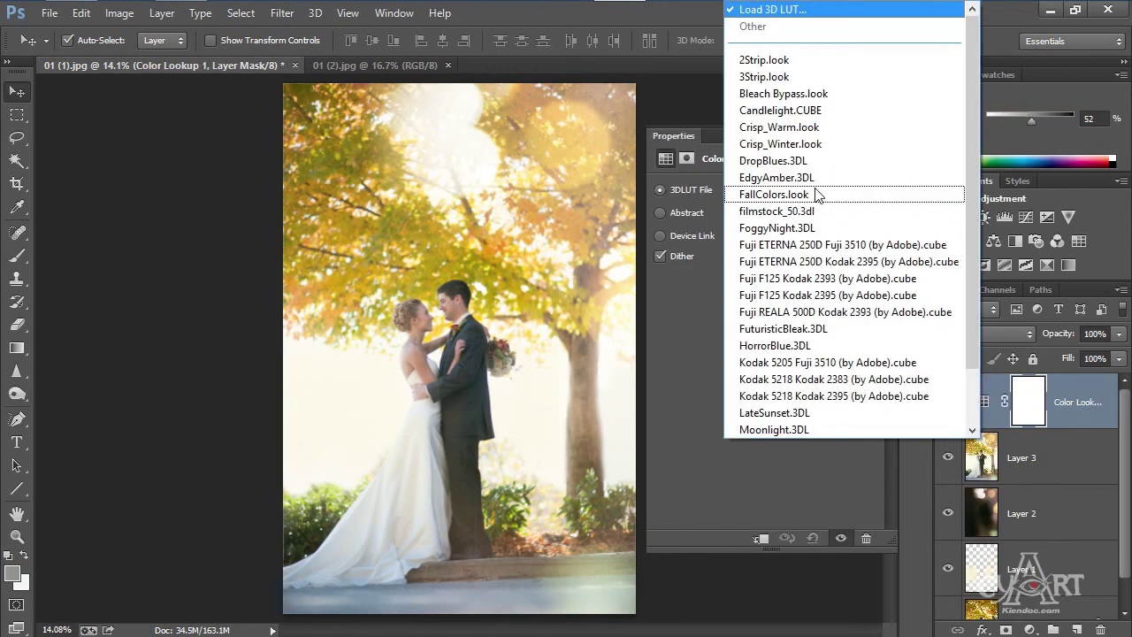
left_click(777, 59)
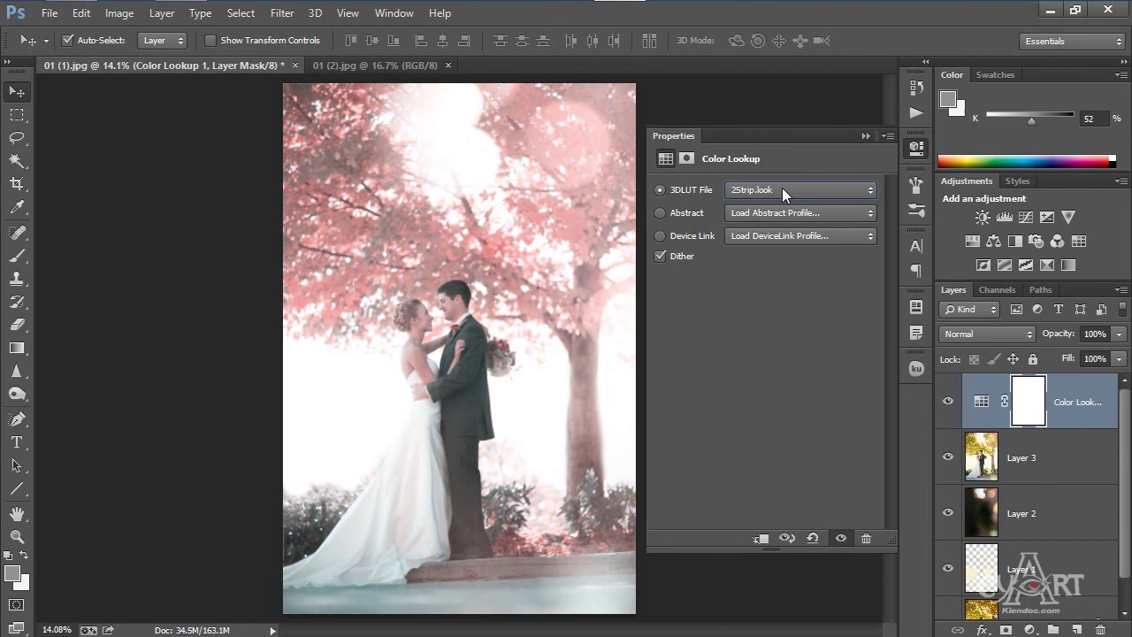
left_click(810, 189)
left_click(794, 95)
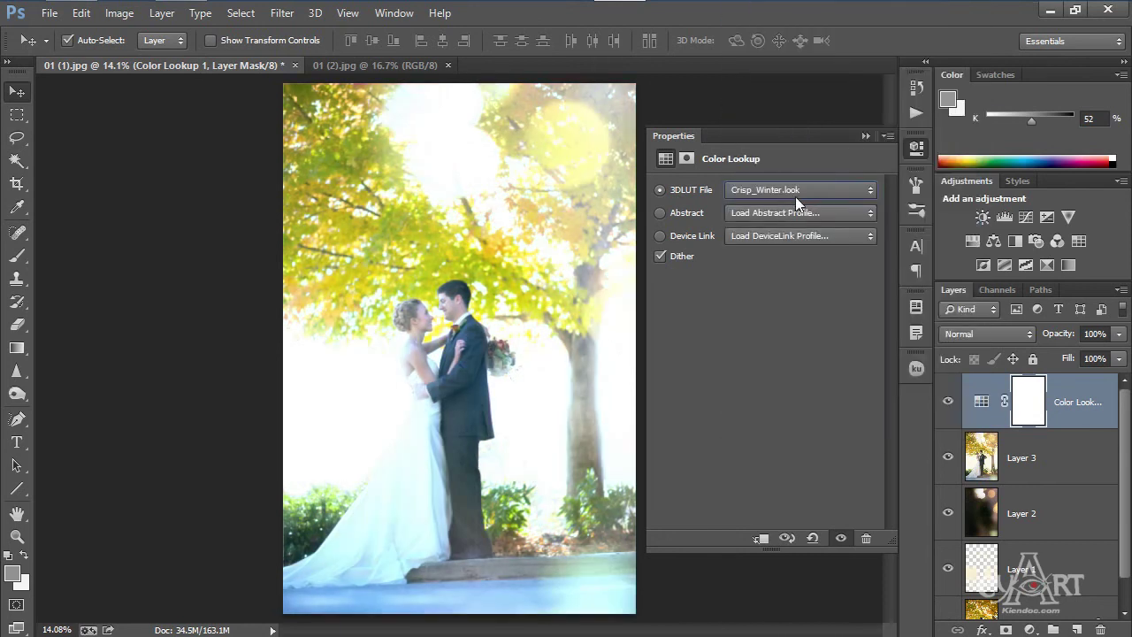
Step: Try the Fuji F125 Kodak 2393 and 2395 lookups at lowered opacity
left_click(817, 189)
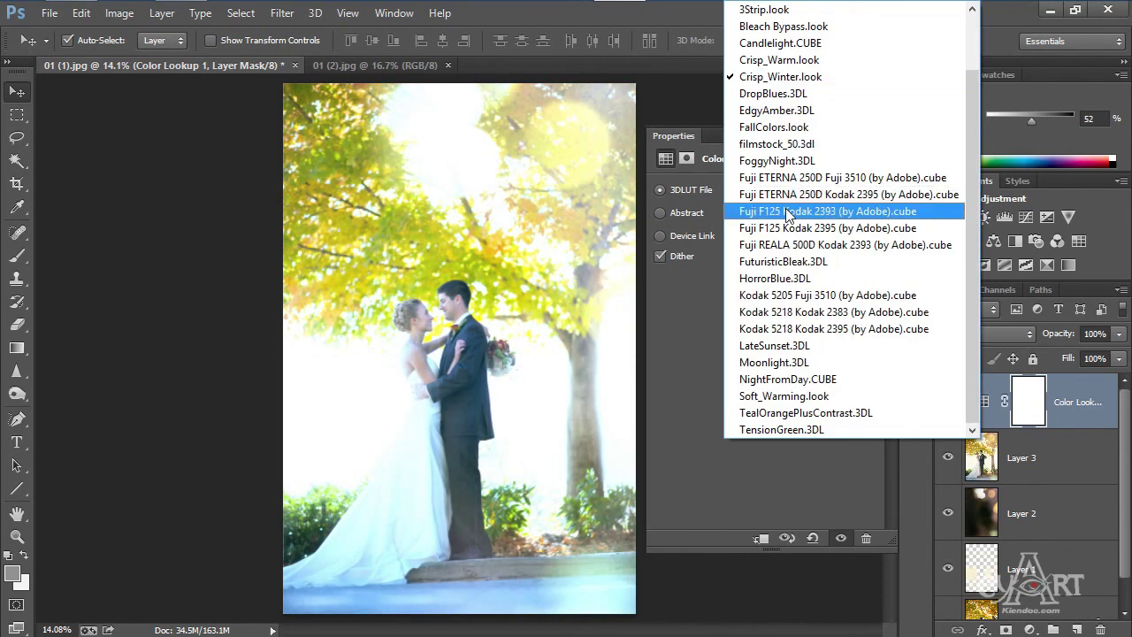
left_click(785, 212)
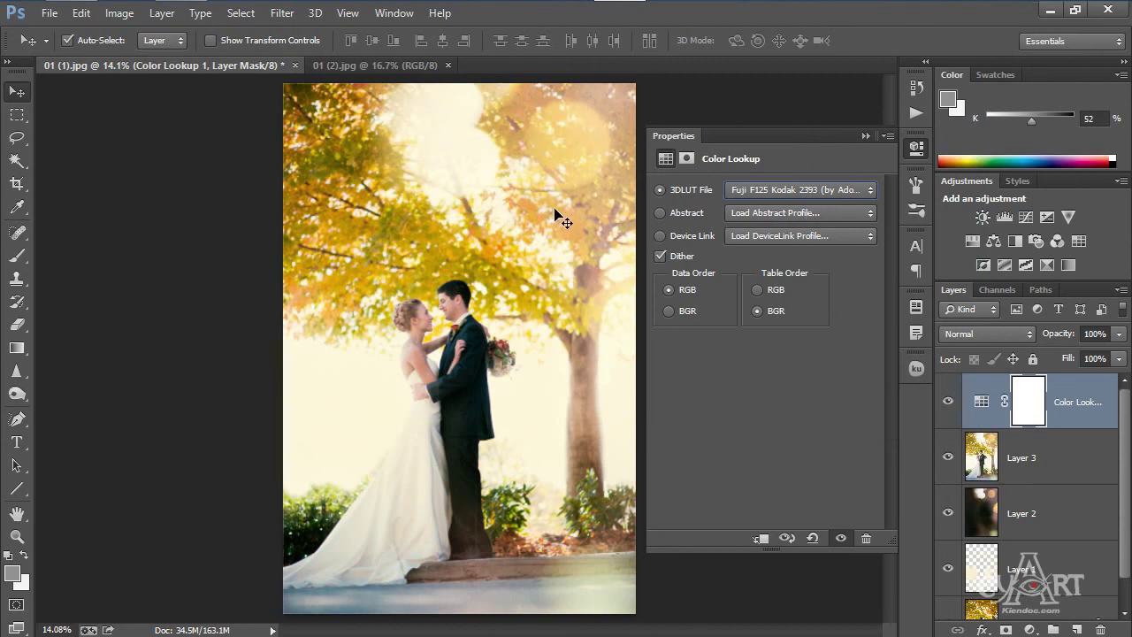
left_click(1117, 358)
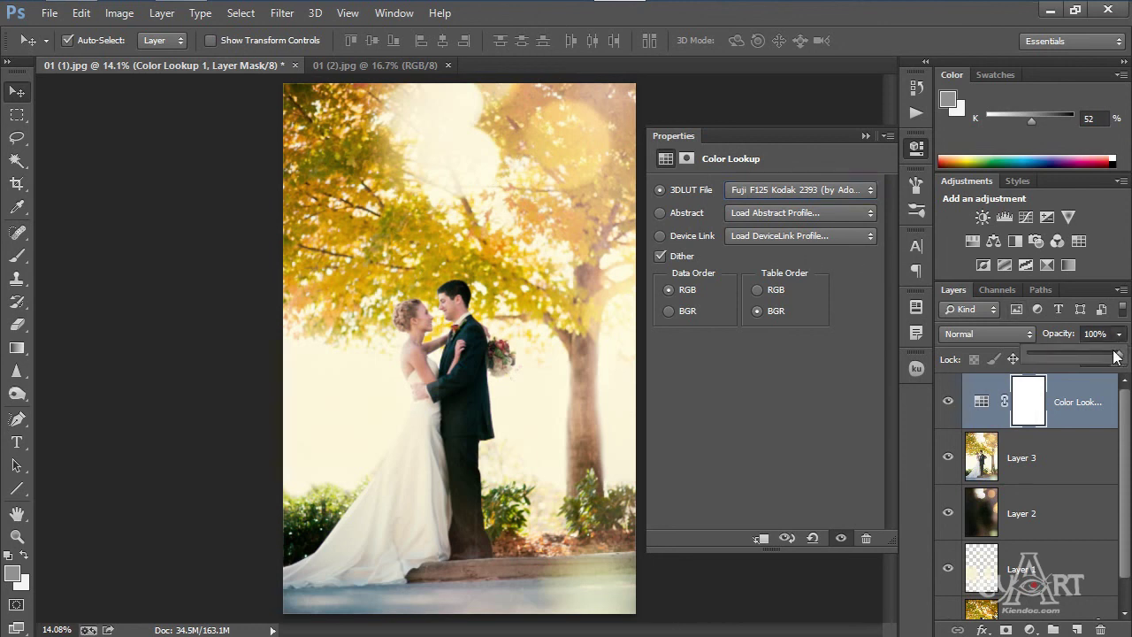
left_click_drag(1120, 356, 1126, 359)
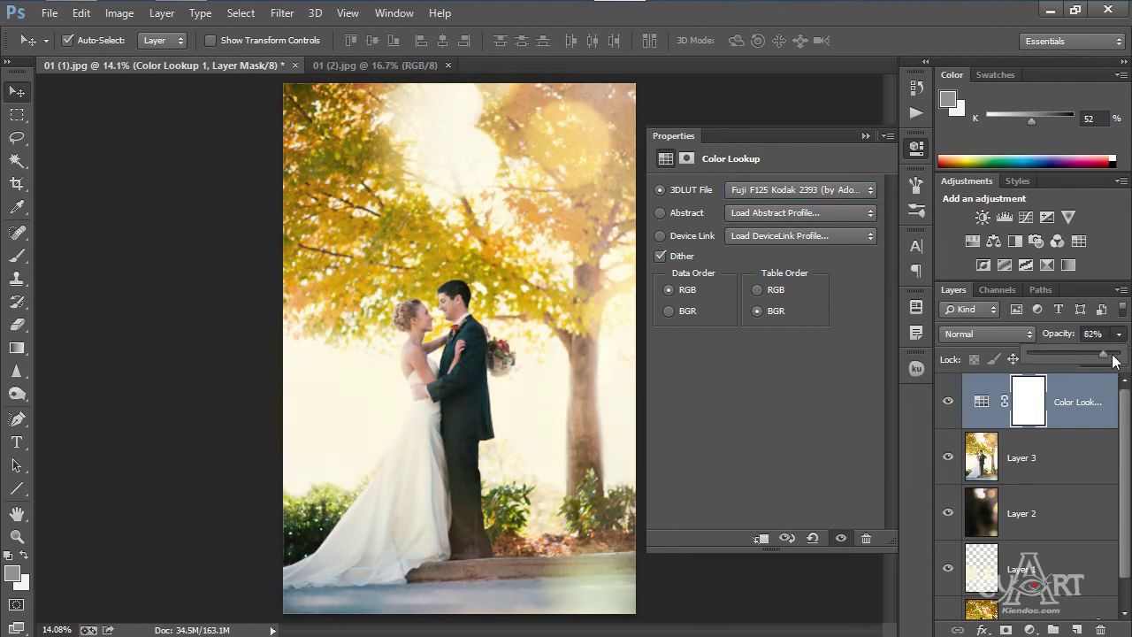
left_click(803, 191)
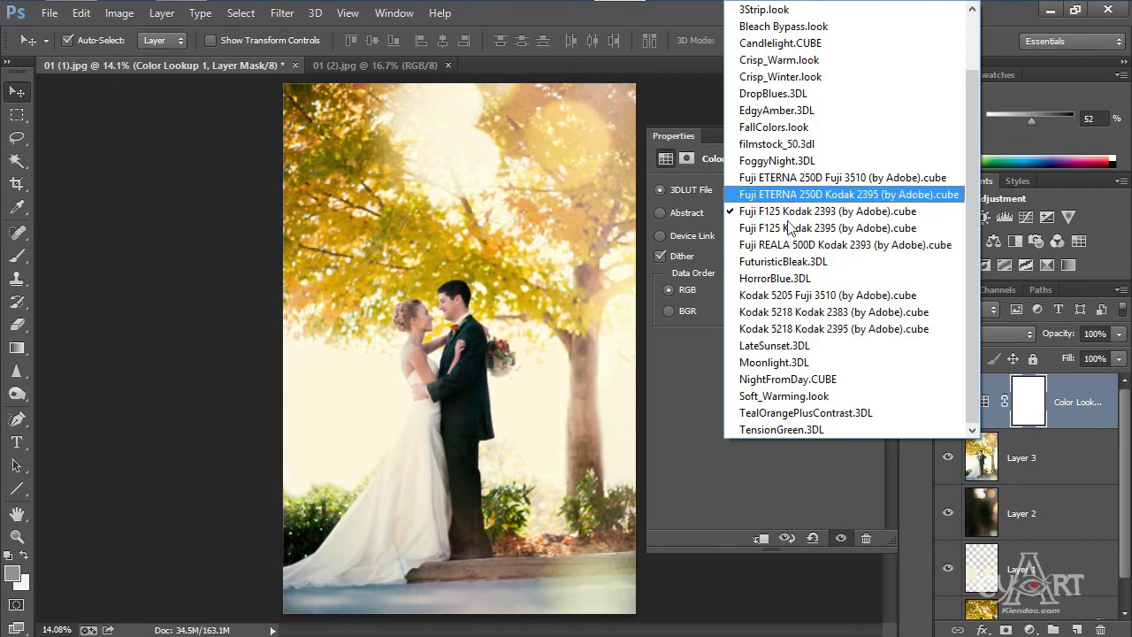
left_click(782, 234)
Step: Try the FuturisticBleak look, then delete the Color Lookup layer and collapse Properties
left_click(801, 191)
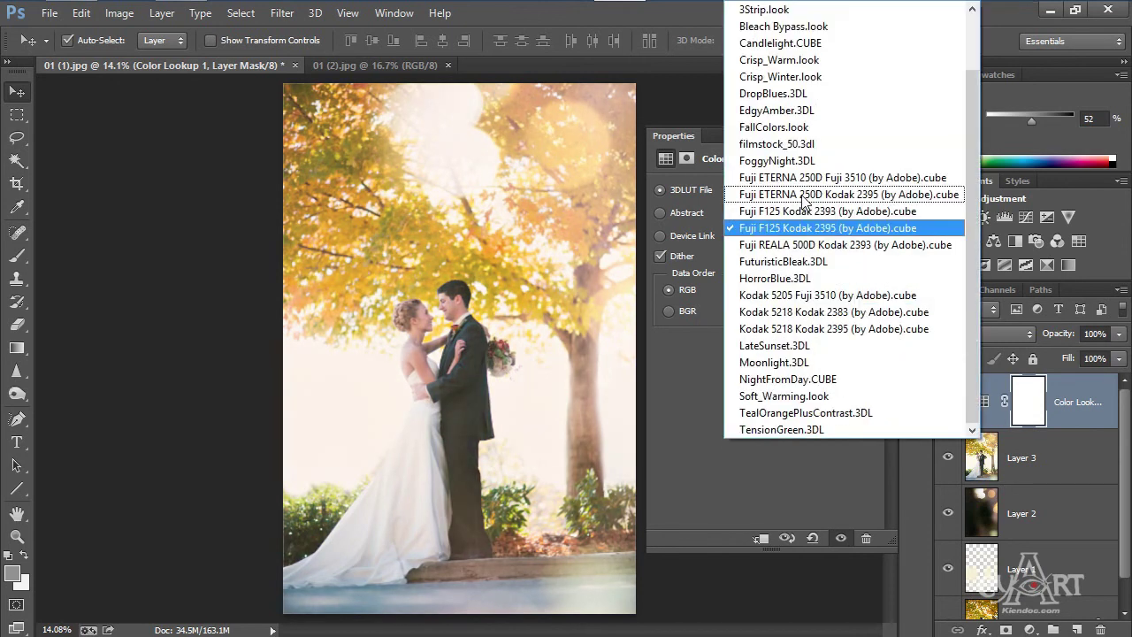
left_click(787, 261)
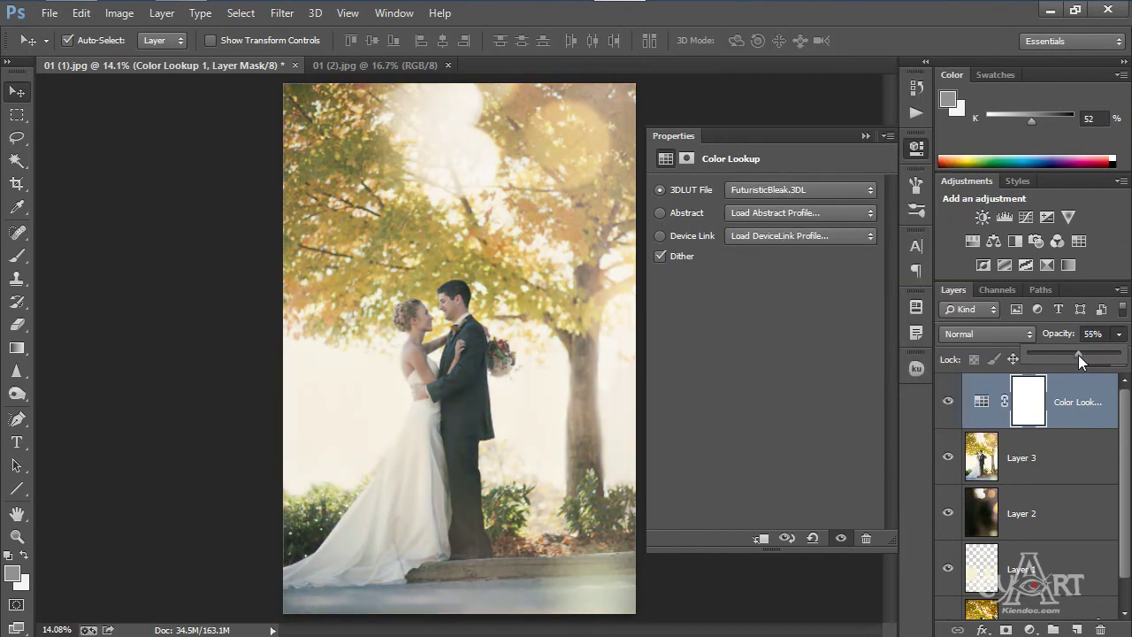
left_click_drag(999, 401, 1103, 628)
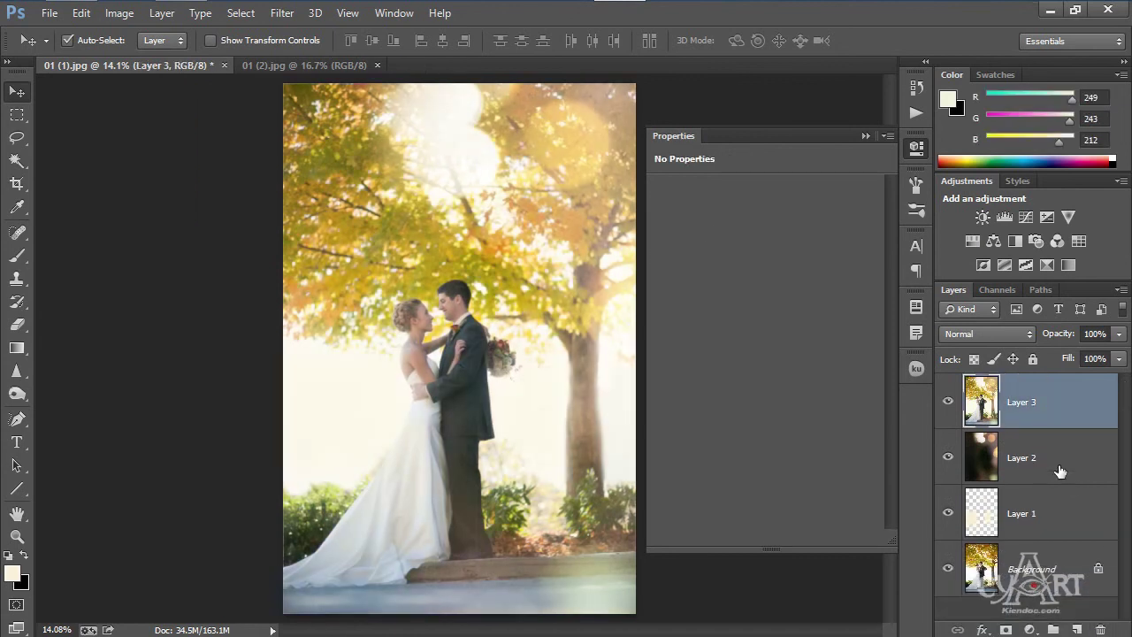
left_click(864, 136)
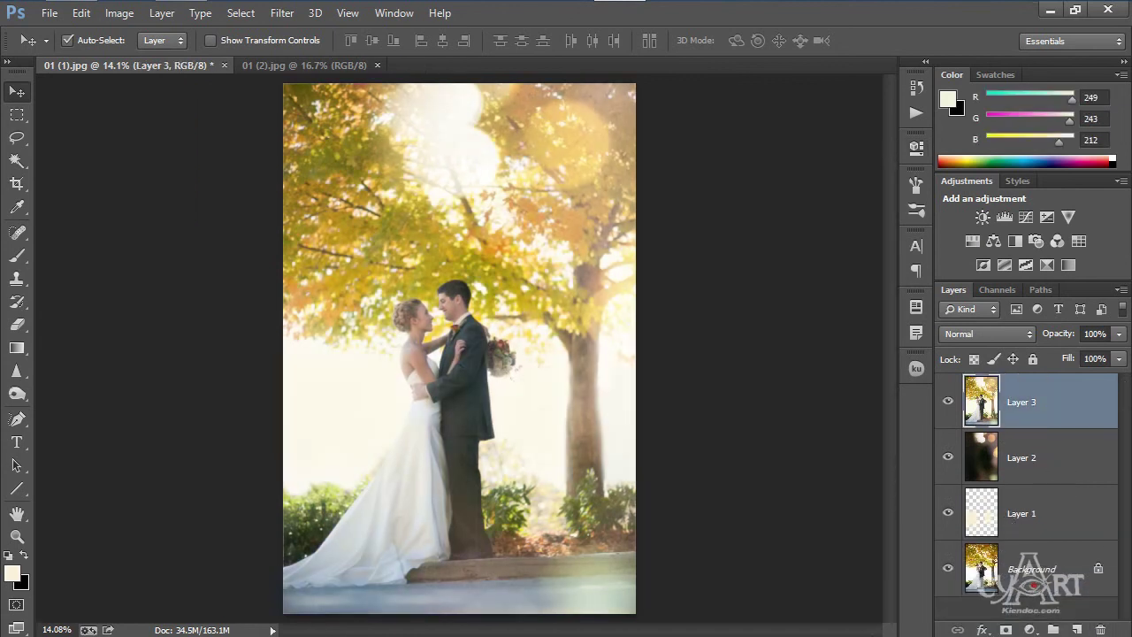